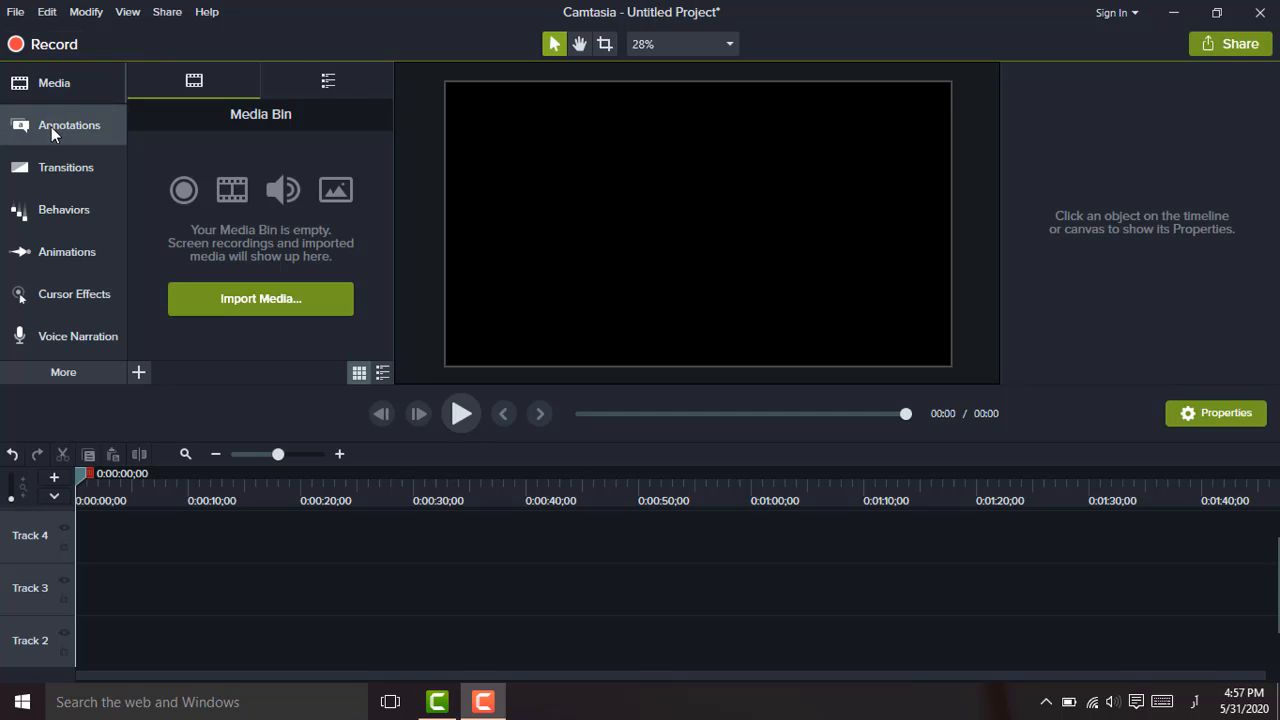
Browse the callout annotations, comparing the Abstract and Urban styles and returning to All
{"action": "left_click", "coordinate": [51, 127]}
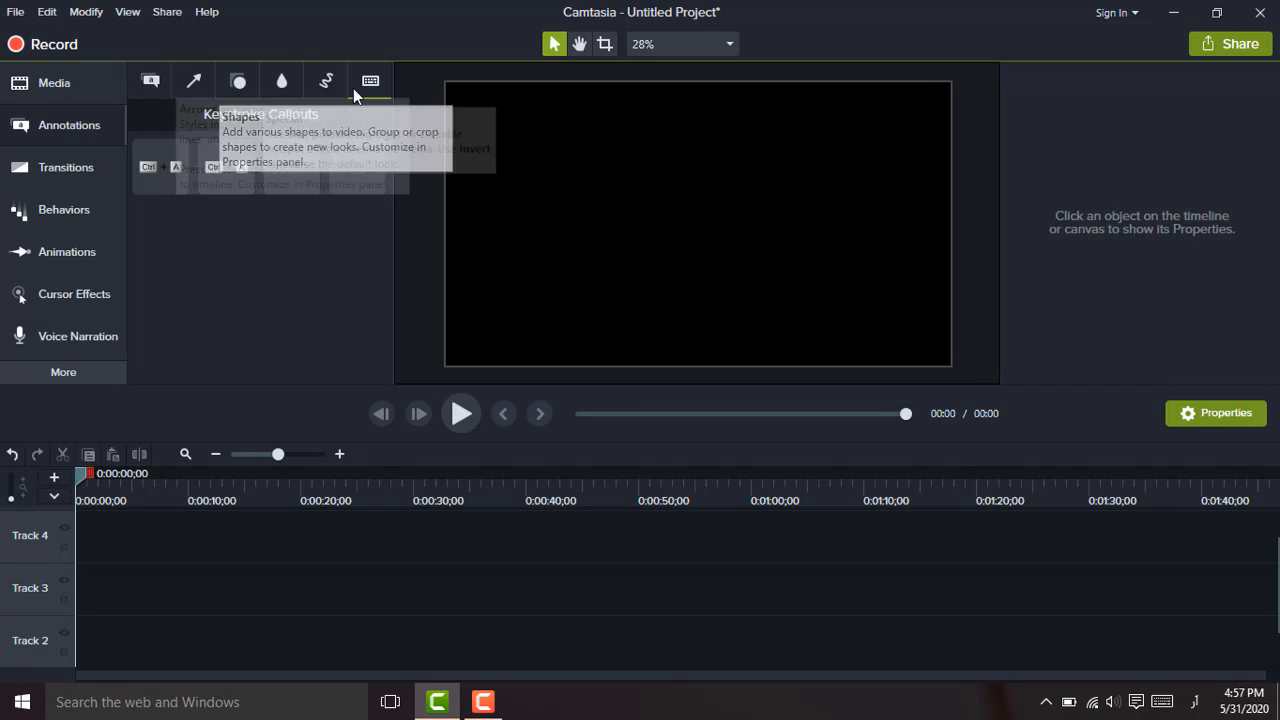
{"action": "left_click", "coordinate": [150, 85]}
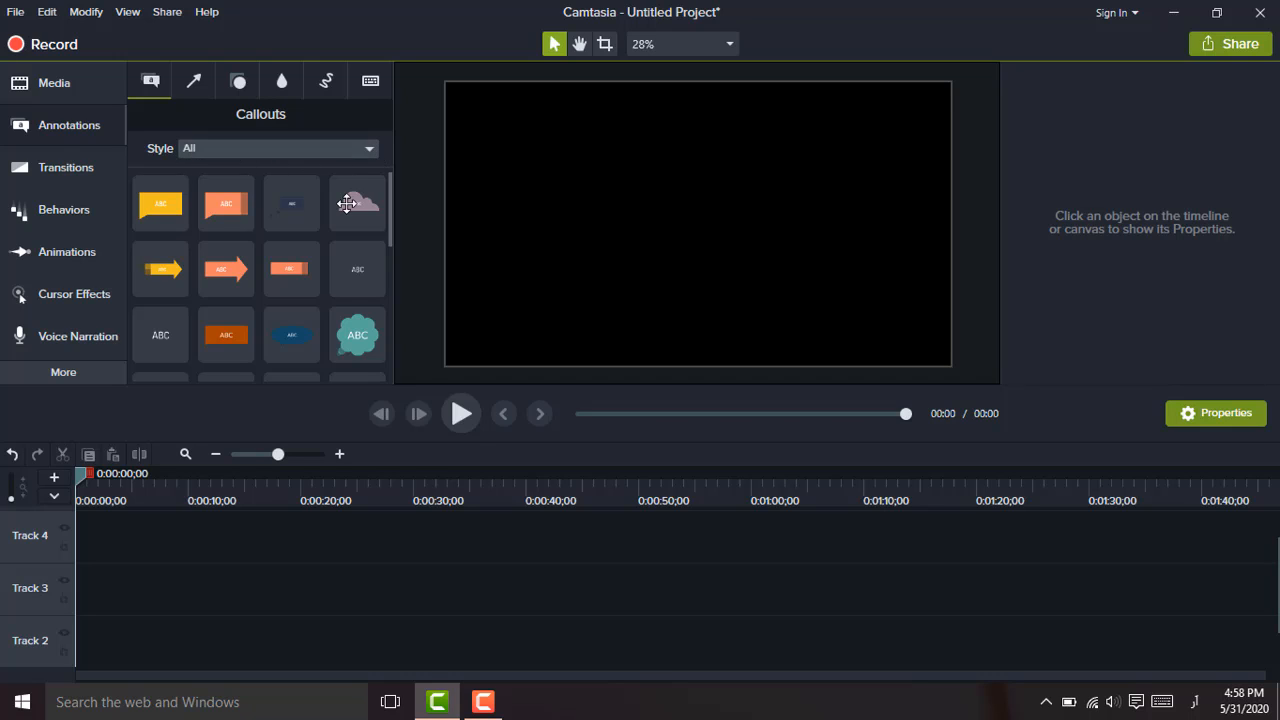
{"action": "left_click_drag", "start_coordinate": [386, 225], "coordinate": [397, 185]}
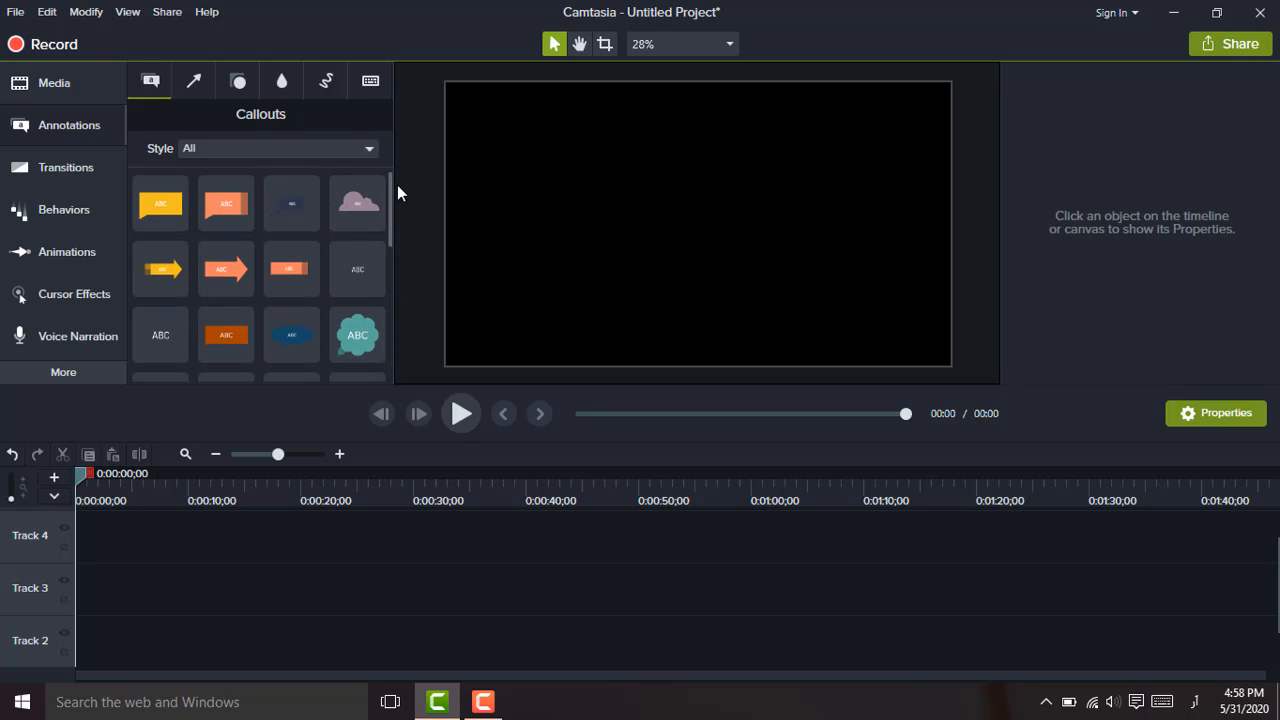
{"action": "left_click", "coordinate": [369, 152]}
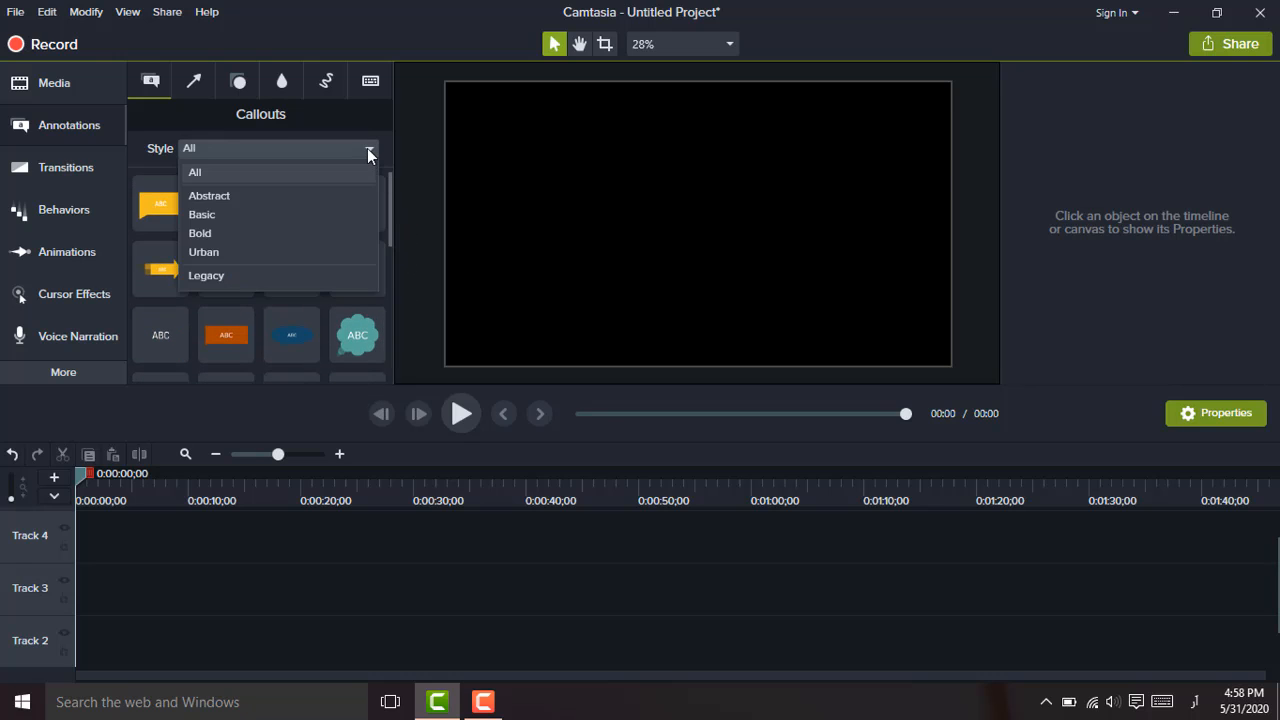
{"action": "left_click", "coordinate": [212, 198]}
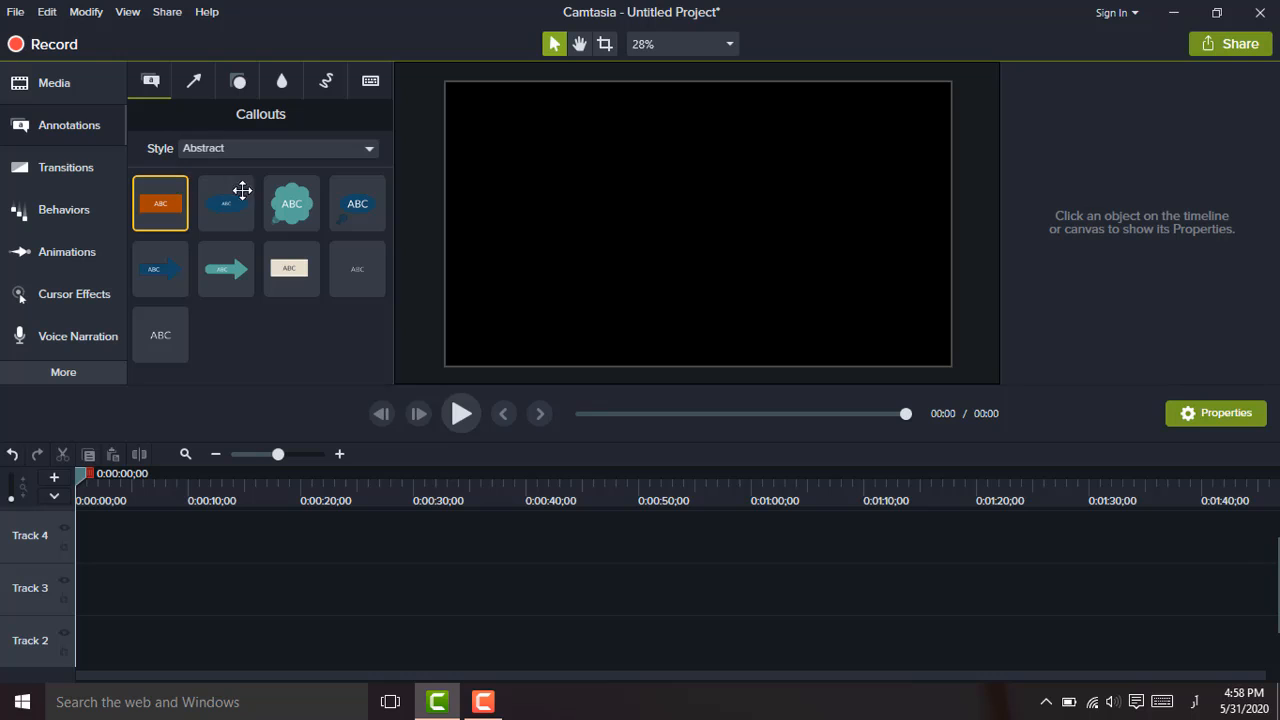
{"action": "left_click", "coordinate": [364, 151]}
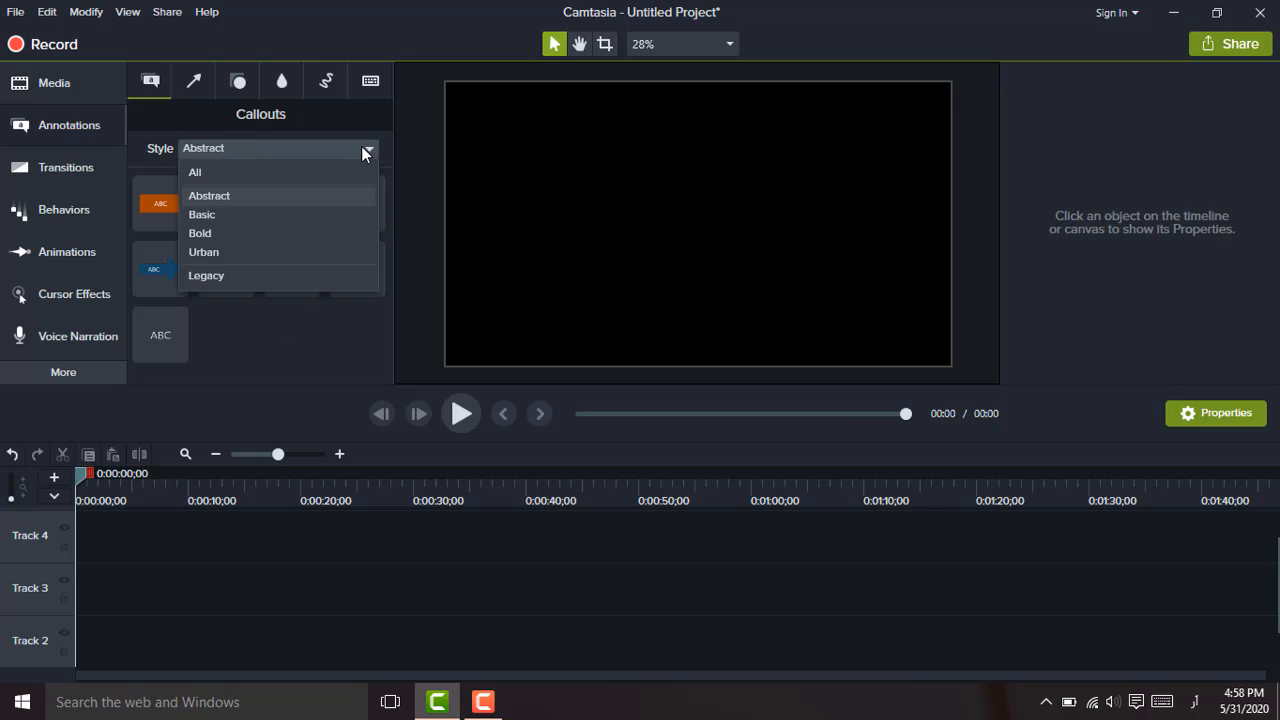
{"action": "left_click", "coordinate": [247, 253]}
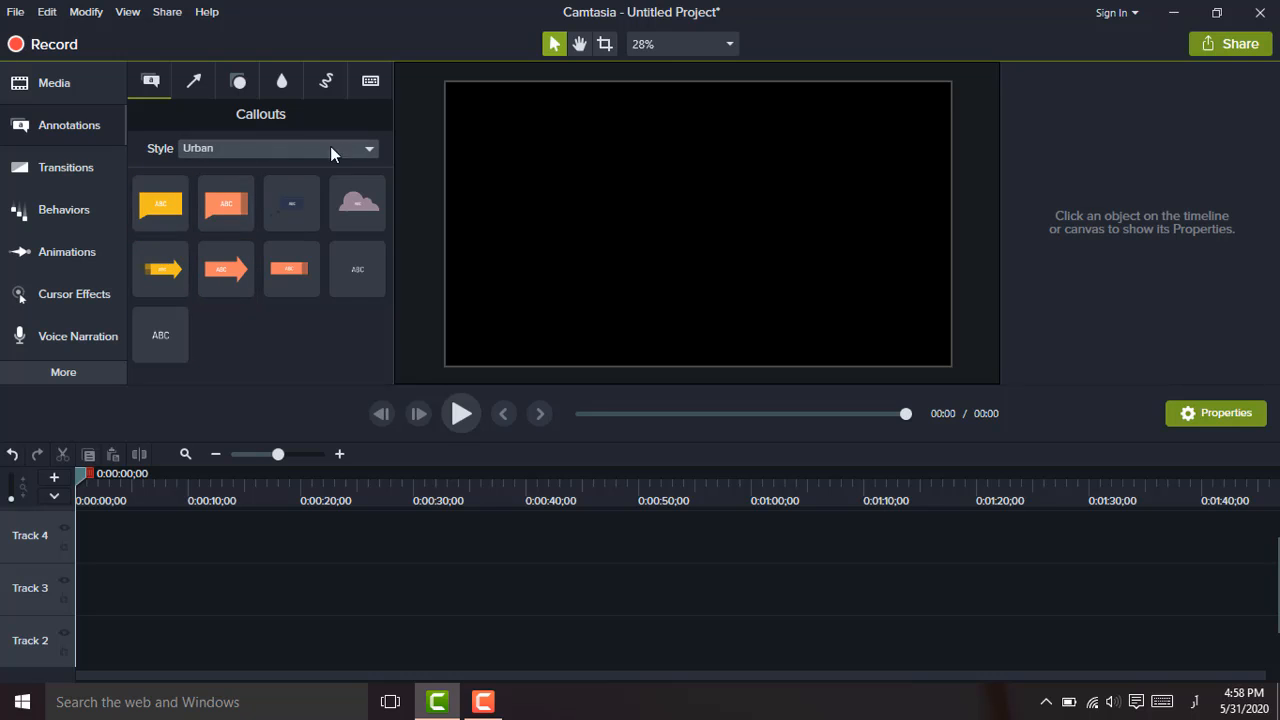
{"action": "left_click", "coordinate": [371, 146]}
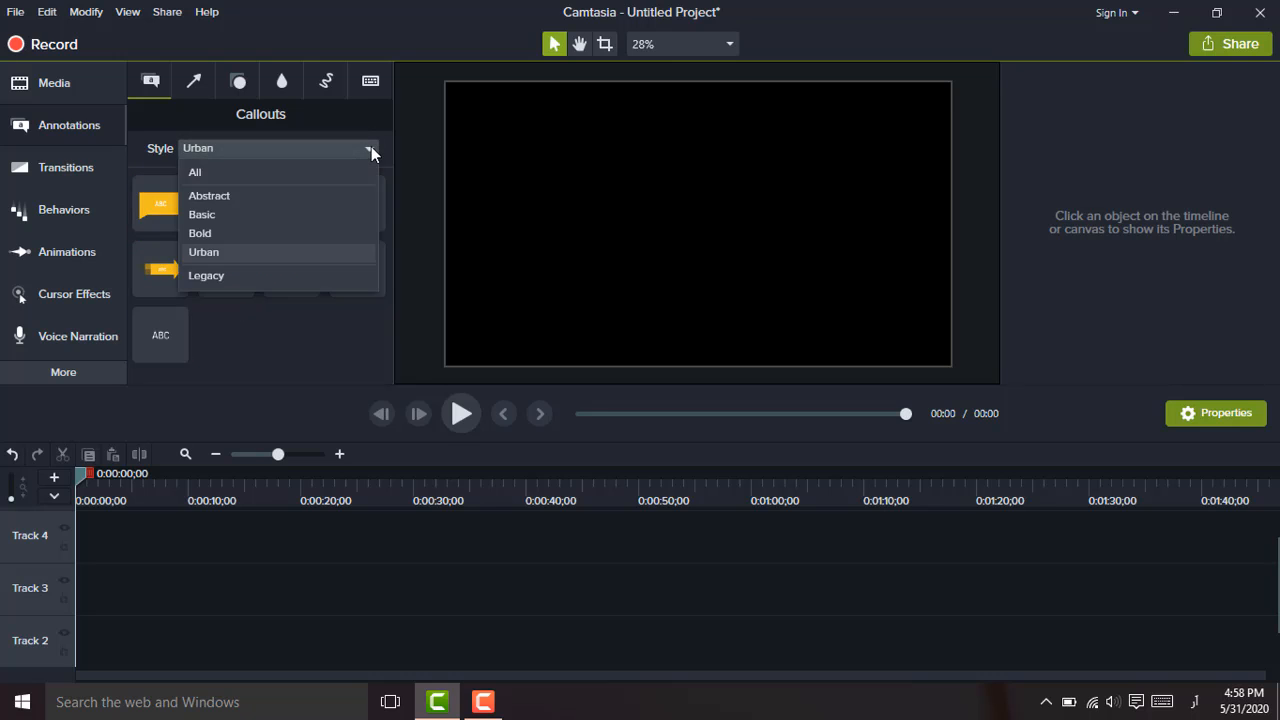
{"action": "left_click", "coordinate": [199, 172]}
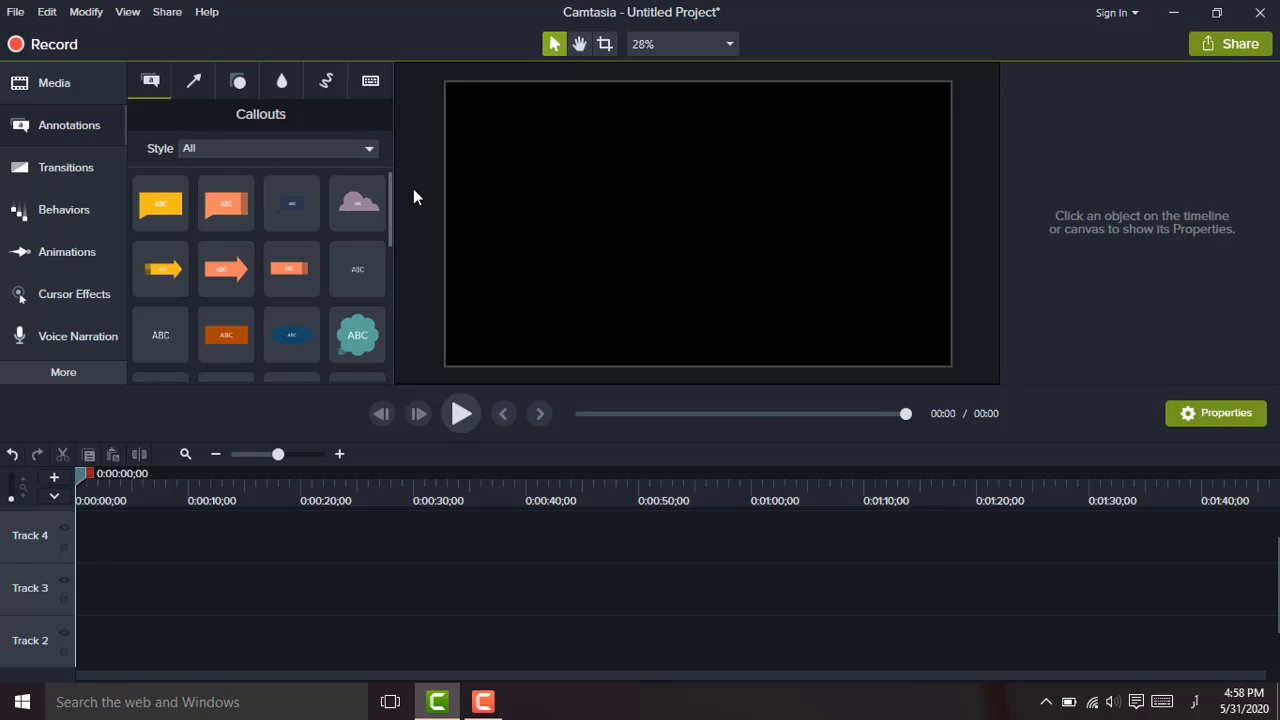
{"action": "mouse_move", "coordinate": [388, 183]}
{"action": "left_mouse_down"}
{"action": "mouse_move", "coordinate": [397, 369]}
{"action": "mouse_move", "coordinate": [391, 163]}
{"action": "mouse_move", "coordinate": [382, 230]}
{"action": "mouse_move", "coordinate": [386, 175]}
{"action": "left_mouse_up"}
Add the teal thought bubble callout at the start of Track 2, place it in the canvas's upper right and extend its tail down-left
{"action": "left_click_drag", "start_coordinate": [371, 327], "coordinate": [95, 655]}
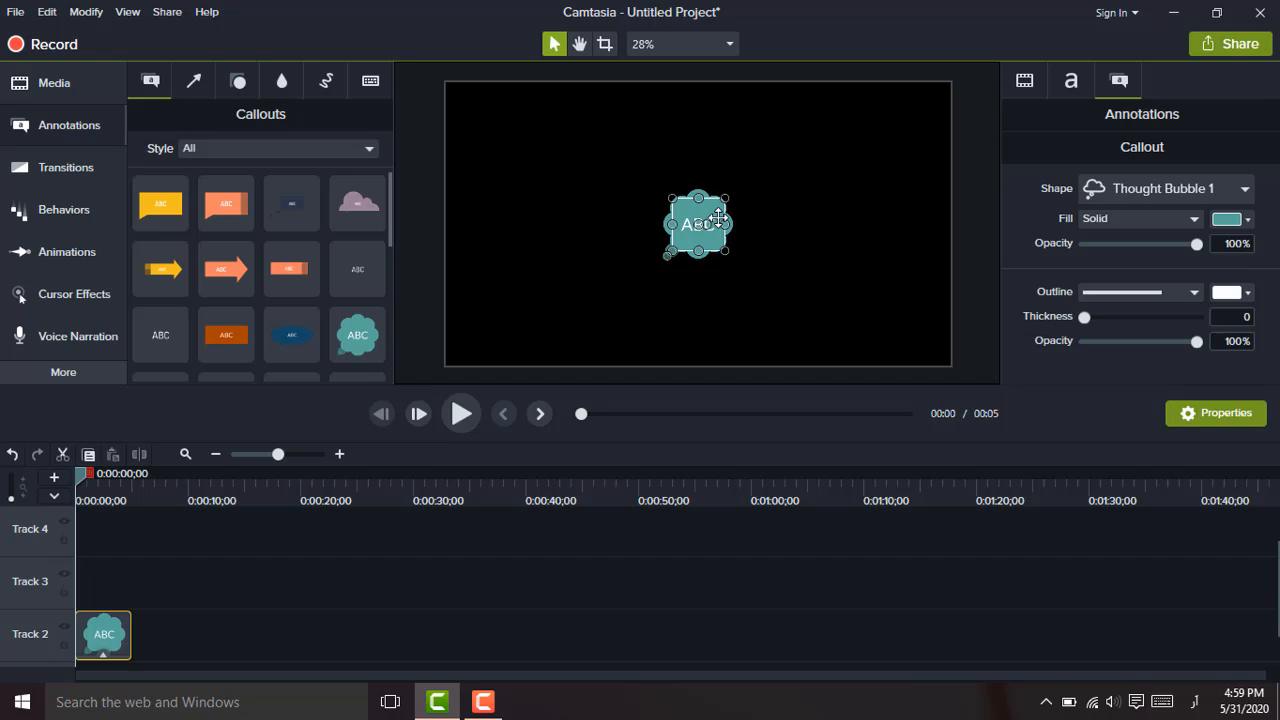
{"action": "left_click_drag", "start_coordinate": [701, 208], "coordinate": [866, 131]}
{"action": "left_click_drag", "start_coordinate": [832, 179], "coordinate": [804, 213]}
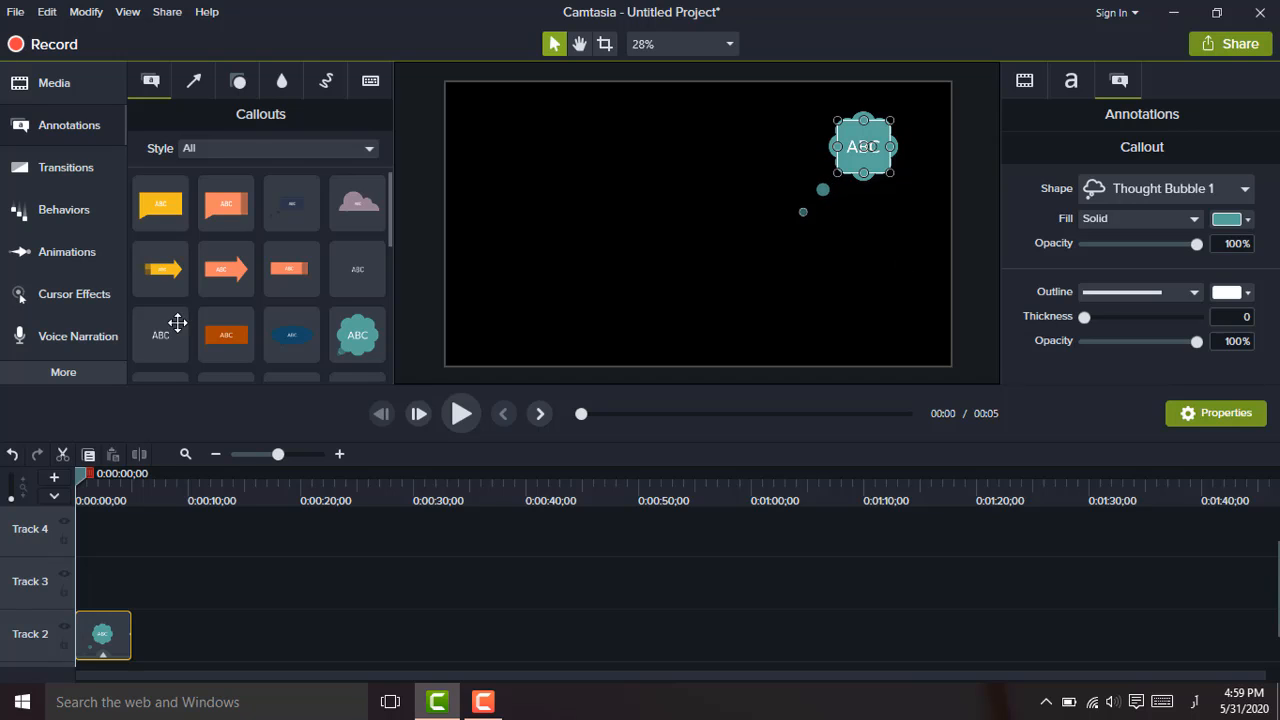
Add the blue oval speech bubble at the start of Track 3, place it lower right on the canvas and shift the thought bubble to upper centre
{"action": "left_click_drag", "start_coordinate": [292, 337], "coordinate": [94, 602]}
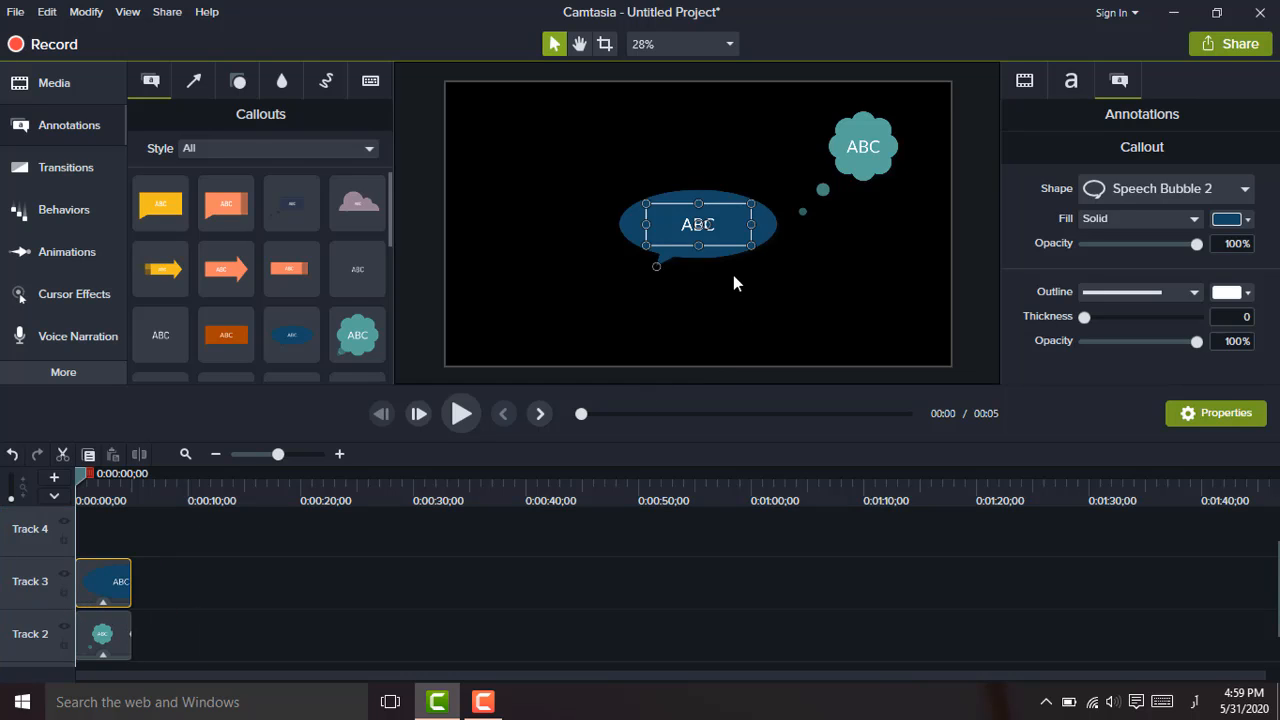
{"action": "left_click_drag", "start_coordinate": [802, 242], "coordinate": [897, 259]}
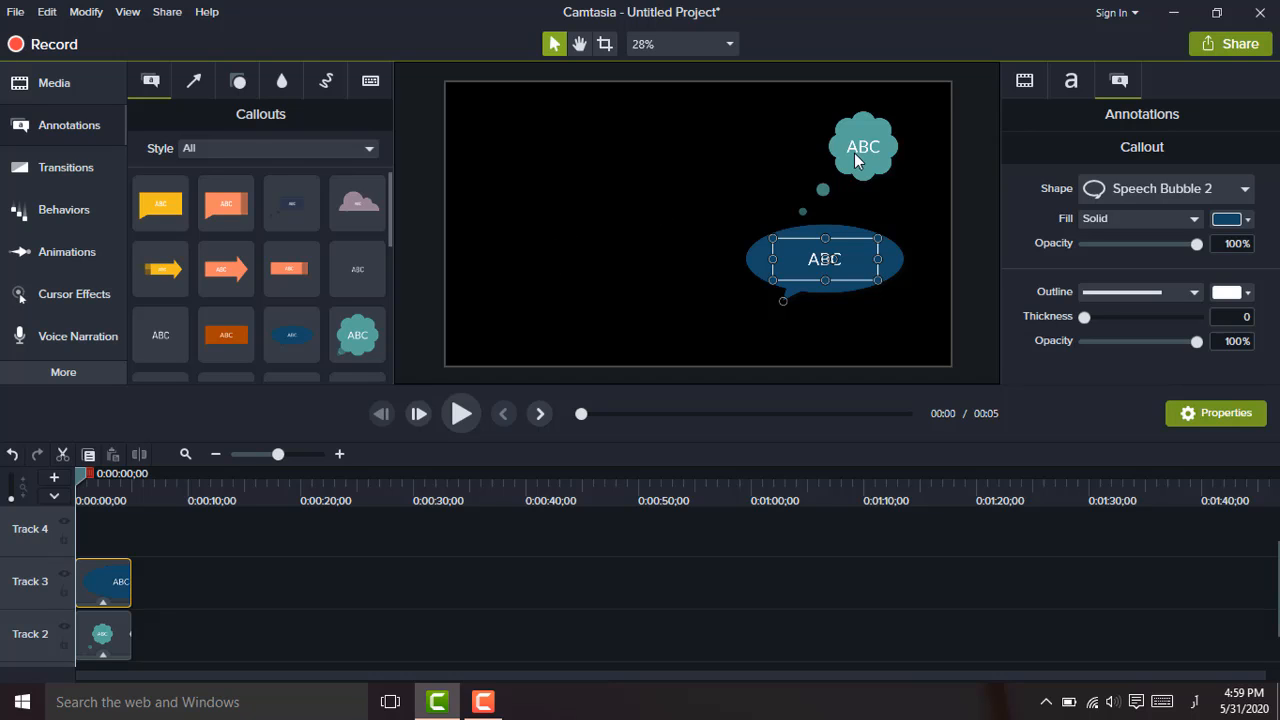
{"action": "left_click_drag", "start_coordinate": [870, 140], "coordinate": [648, 148]}
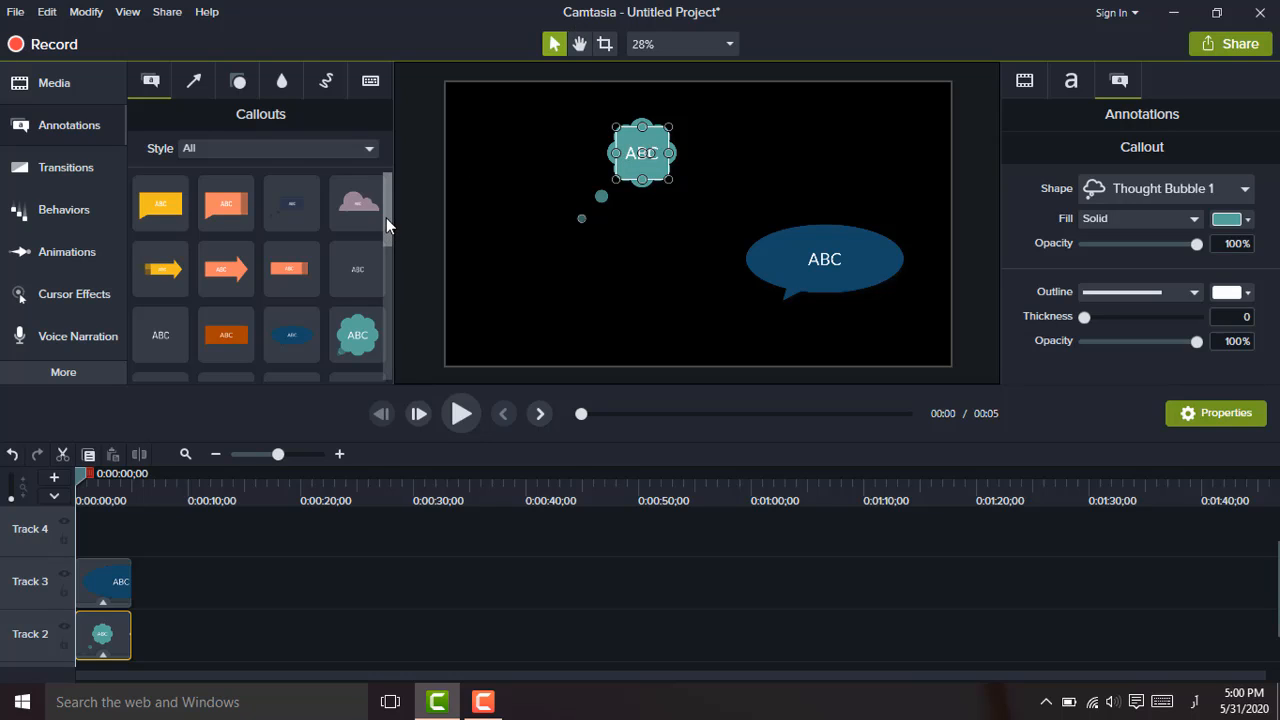
Add a plain text callout after the blue speech bubble on Track 3 and enlarge its text box toward the canvas's upper left
{"action": "left_click_drag", "start_coordinate": [386, 218], "coordinate": [125, 577]}
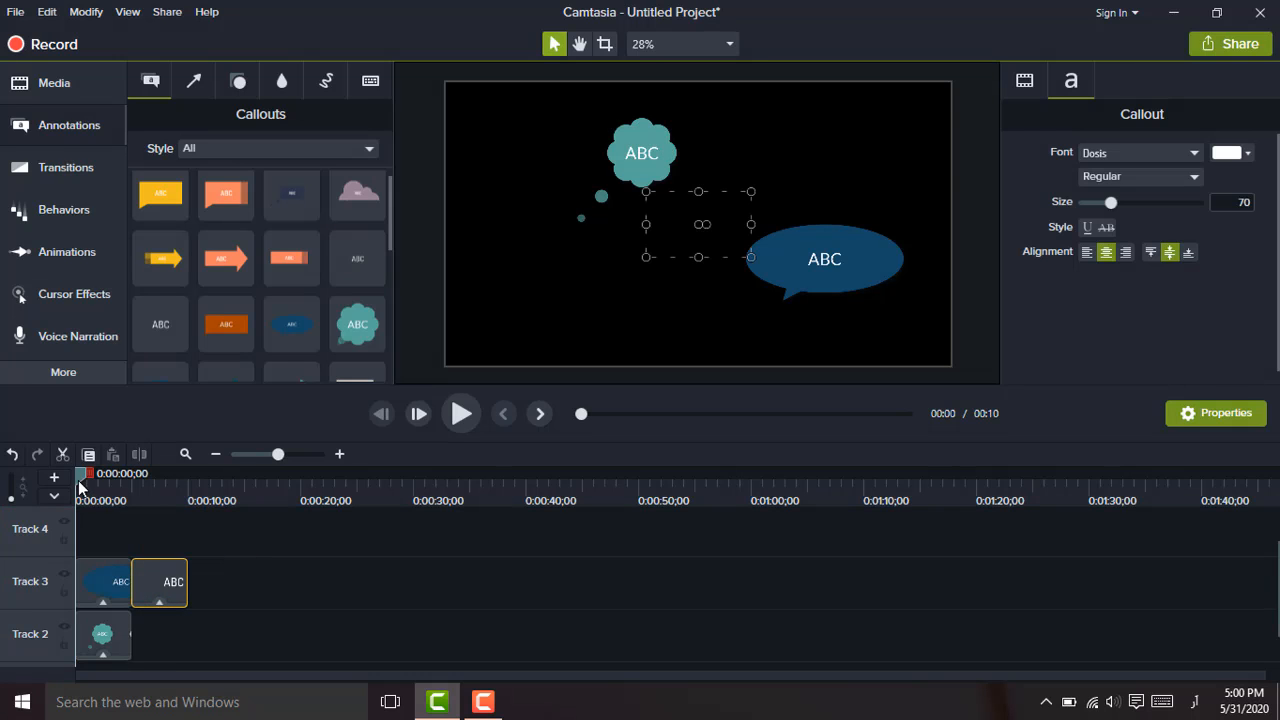
{"action": "left_click_drag", "start_coordinate": [78, 480], "coordinate": [165, 491]}
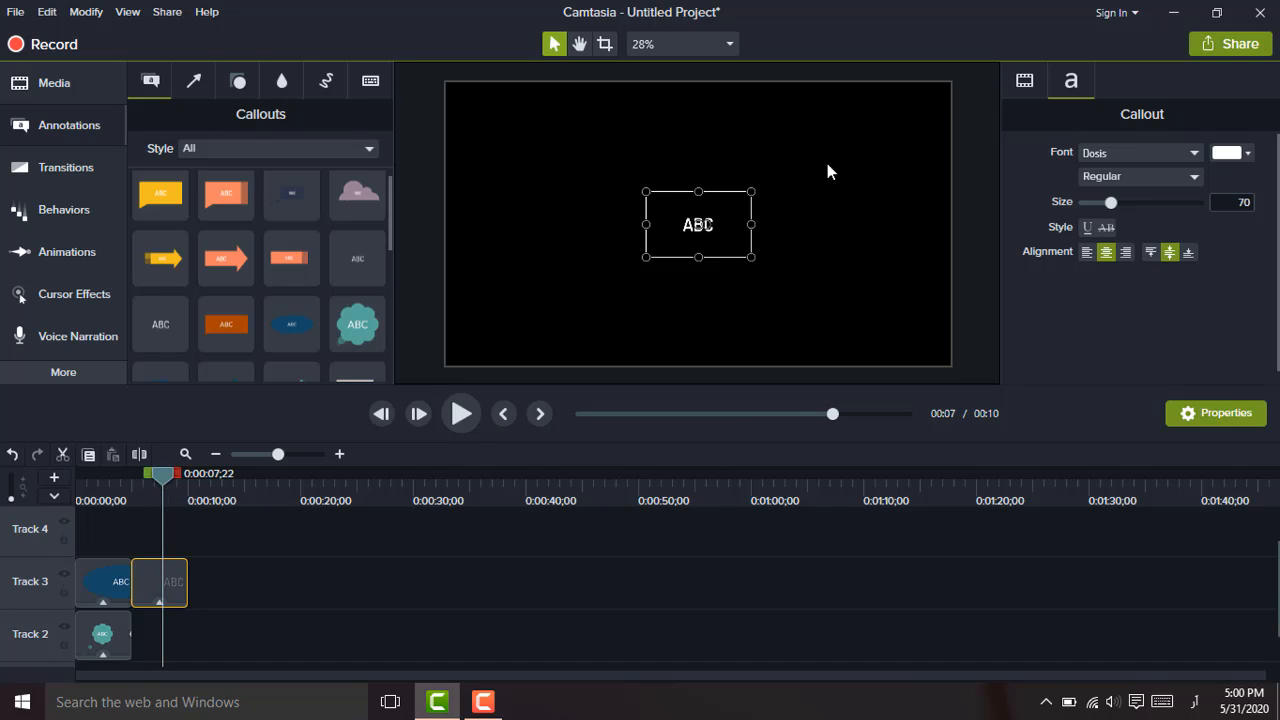
{"action": "double_click", "coordinate": [690, 226]}
{"action": "left_click_drag", "start_coordinate": [645, 191], "coordinate": [520, 135]}
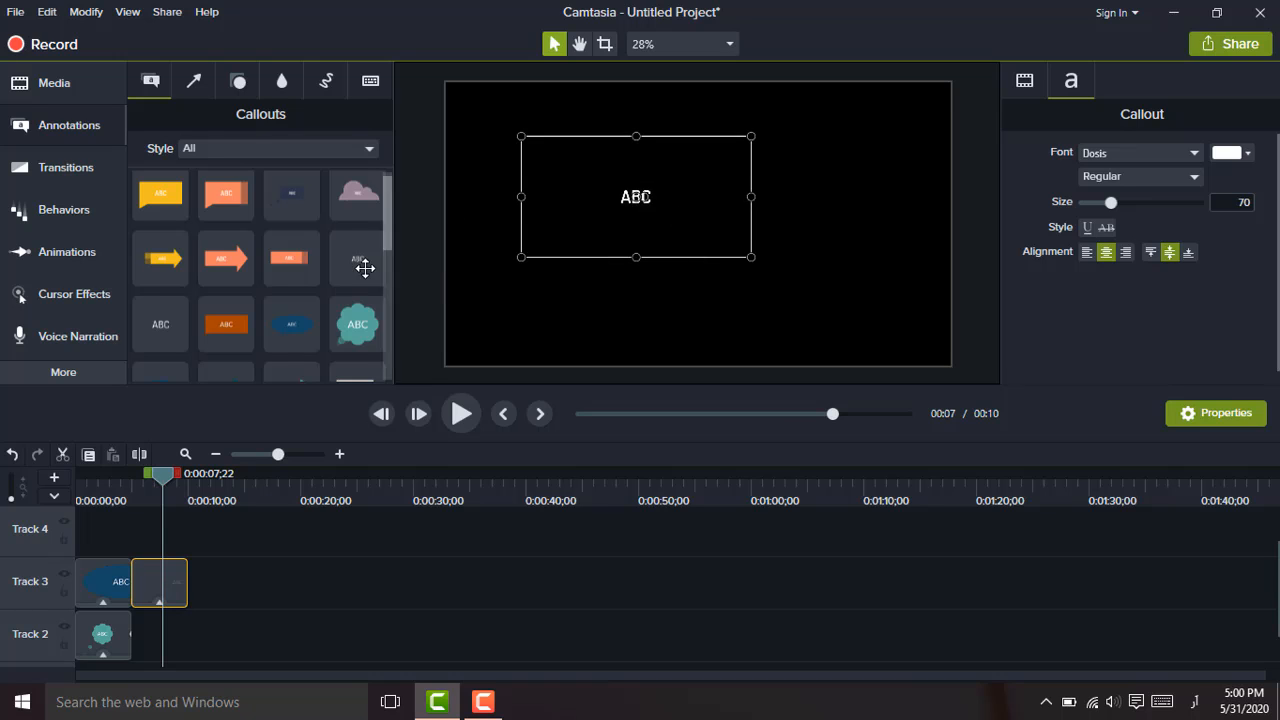
Append the orange speech bubble and the purple cloud callout to the end of Track 3, previewing each at the playhead
{"action": "left_click_drag", "start_coordinate": [234, 332], "coordinate": [207, 509]}
{"action": "left_click_drag", "start_coordinate": [199, 559], "coordinate": [194, 577]}
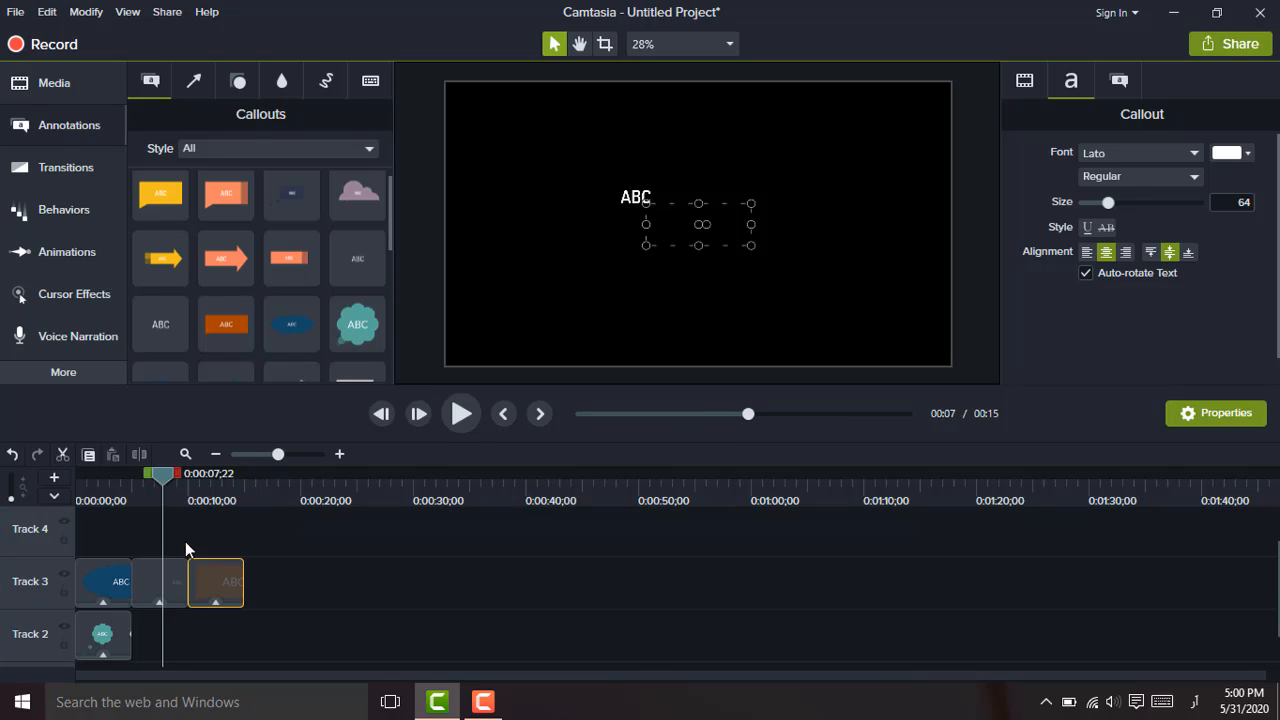
{"action": "left_click_drag", "start_coordinate": [160, 473], "coordinate": [208, 492]}
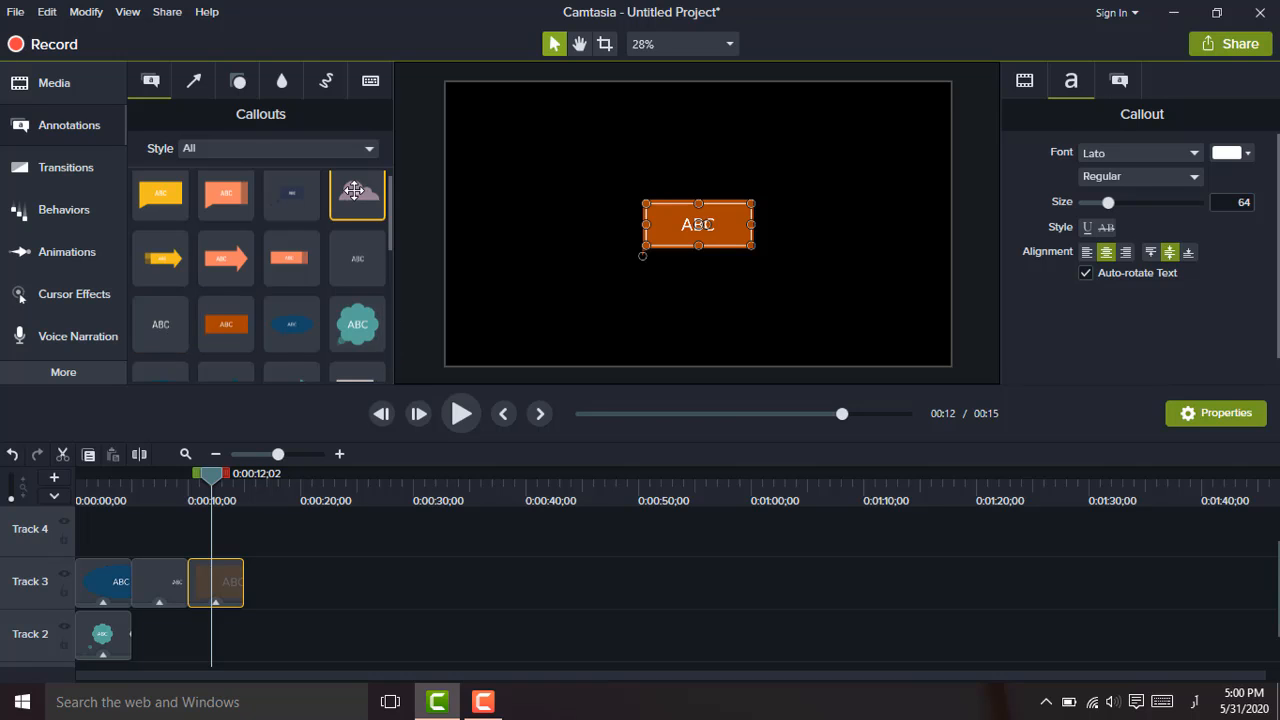
{"action": "left_click_drag", "start_coordinate": [358, 192], "coordinate": [244, 570]}
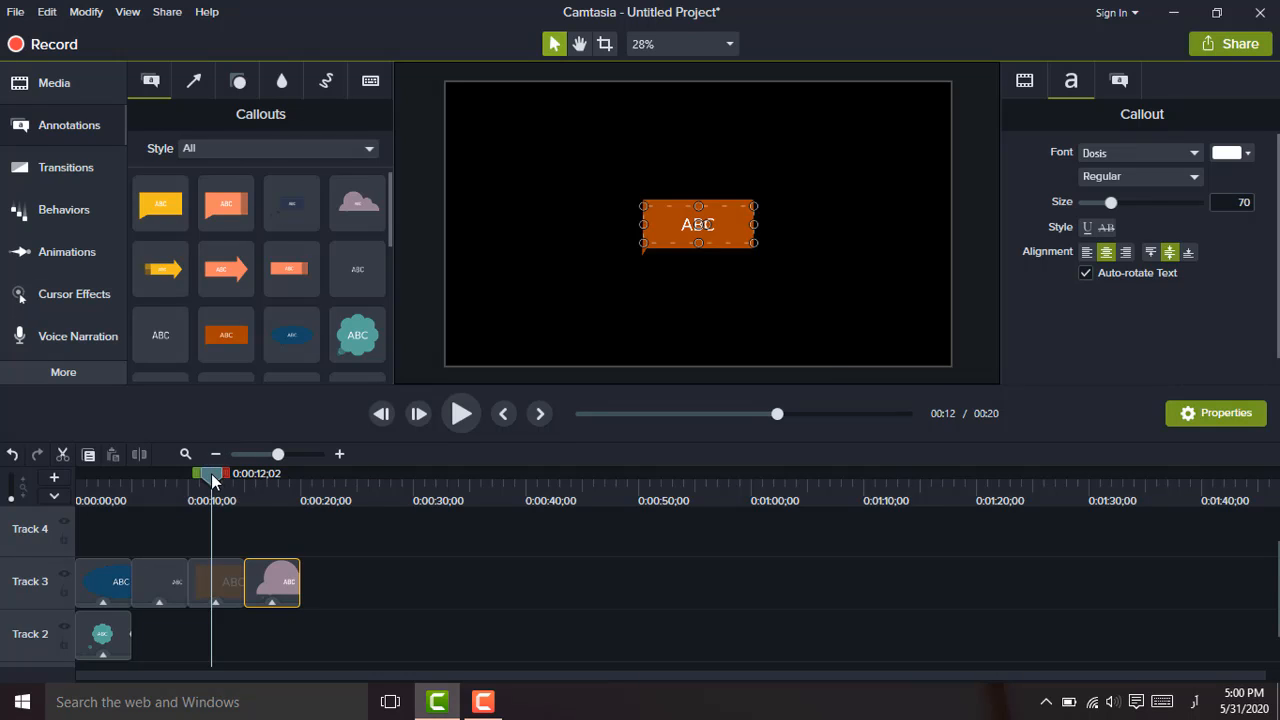
{"action": "left_click_drag", "start_coordinate": [212, 478], "coordinate": [279, 490]}
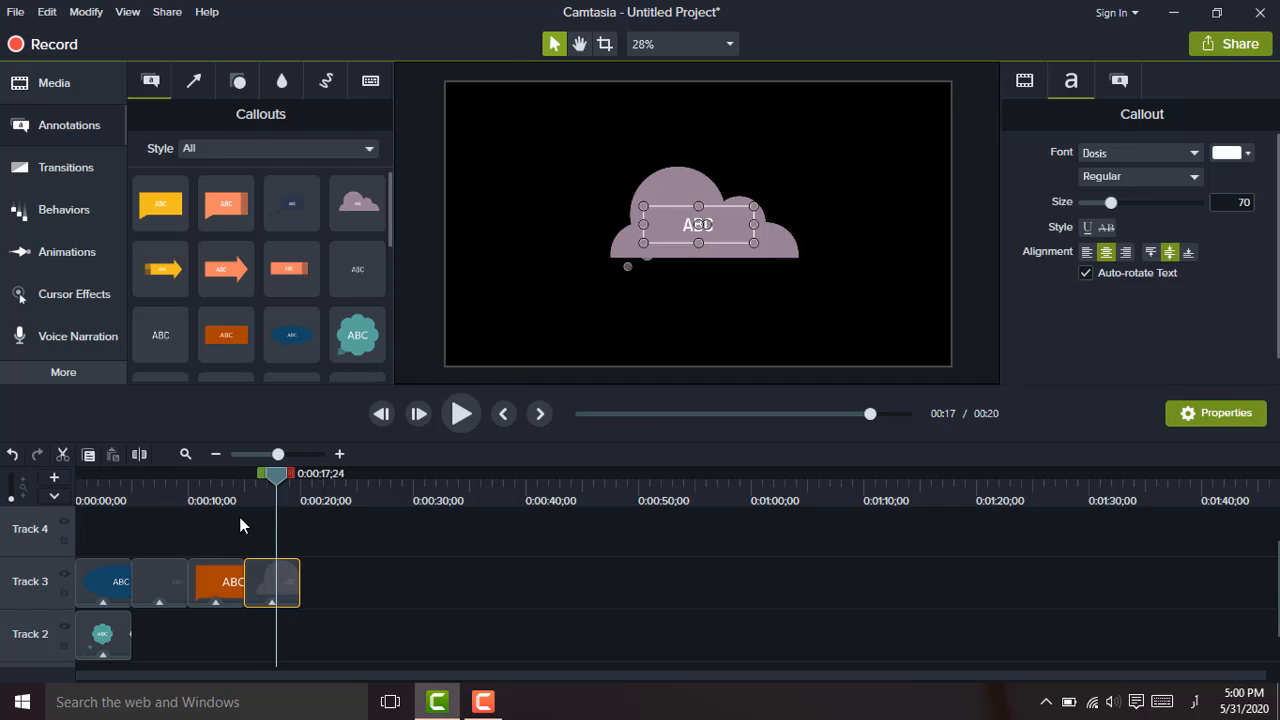
At 0:00:02;26, pull the teal thought bubble's tail toward the canvas's lower left and widen the bubble
{"action": "left_click_drag", "start_coordinate": [279, 474], "coordinate": [115, 487]}
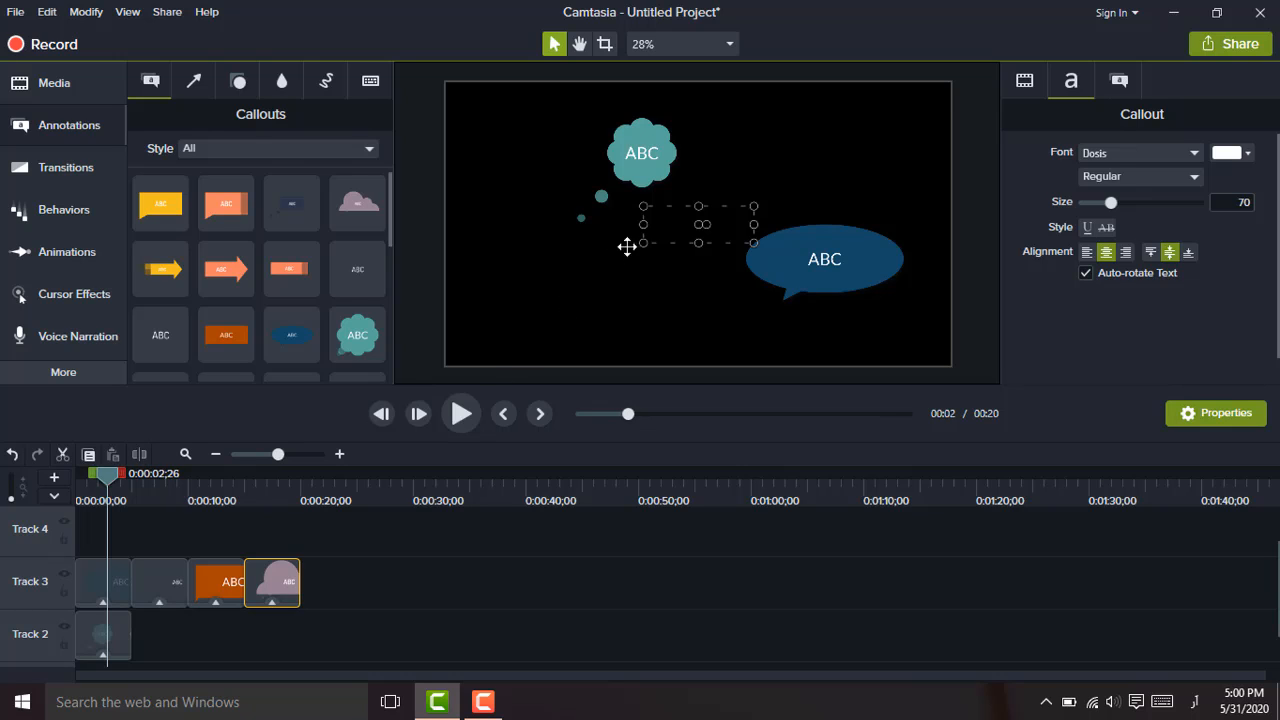
{"action": "left_click", "coordinate": [582, 219]}
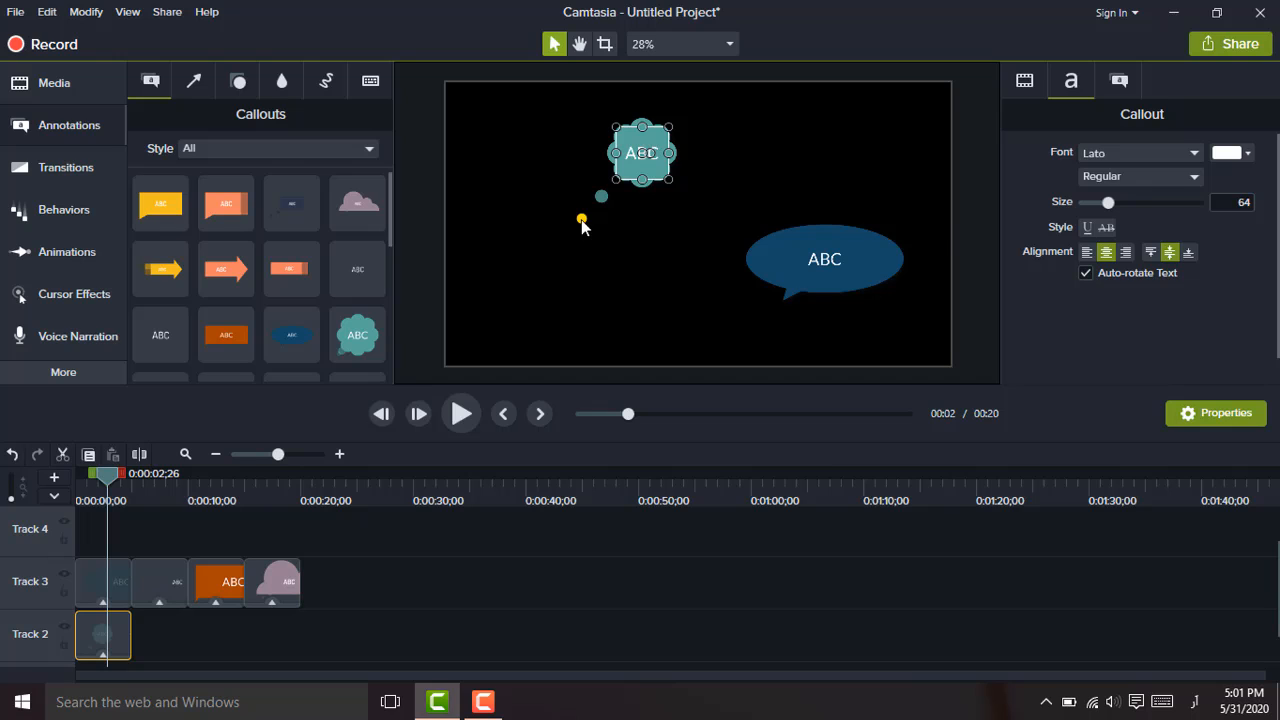
{"action": "left_click_drag", "start_coordinate": [582, 219], "coordinate": [489, 302]}
{"action": "left_click_drag", "start_coordinate": [669, 127], "coordinate": [742, 143]}
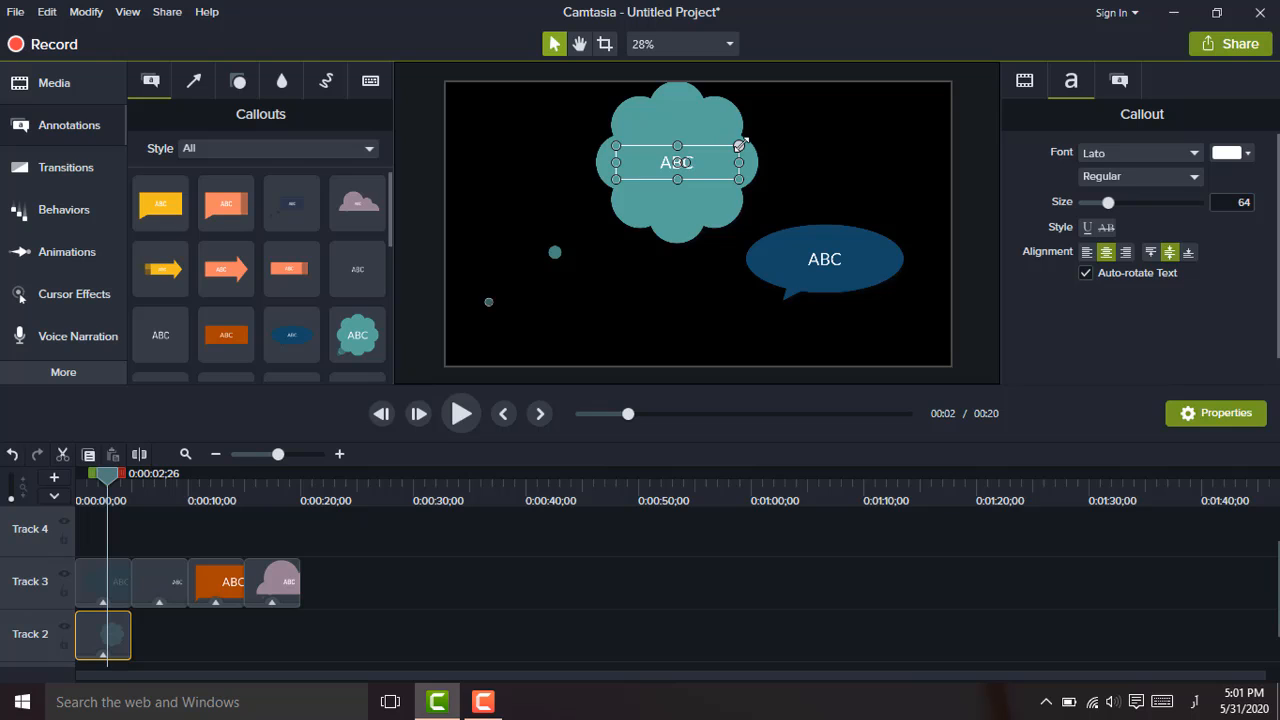
{"action": "left_click", "coordinate": [274, 276]}
Set the thought bubble's scale to 149.9%, its opacity to 54% and its Z rotation to 54.5°
{"action": "left_click", "coordinate": [1023, 84]}
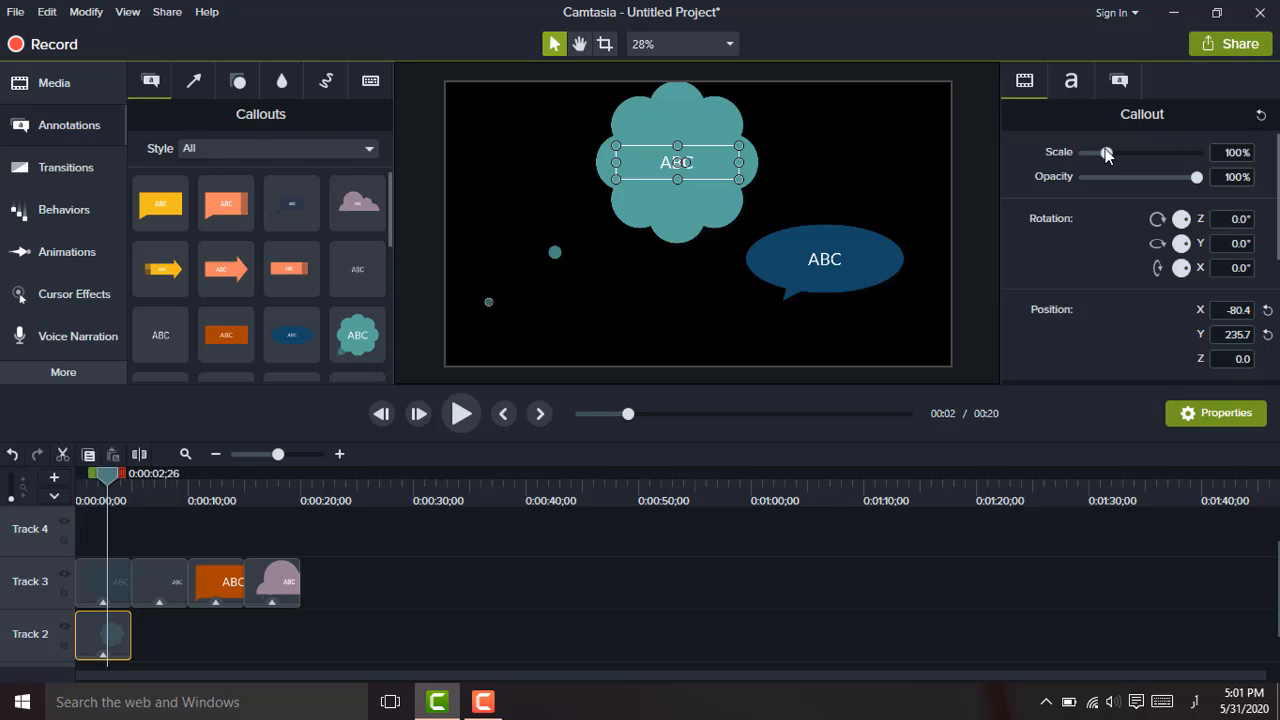
{"action": "mouse_move", "coordinate": [1106, 152]}
{"action": "left_mouse_down"}
{"action": "mouse_move", "coordinate": [1132, 153]}
{"action": "mouse_move", "coordinate": [1071, 155]}
{"action": "mouse_move", "coordinate": [1117, 156]}
{"action": "left_mouse_up"}
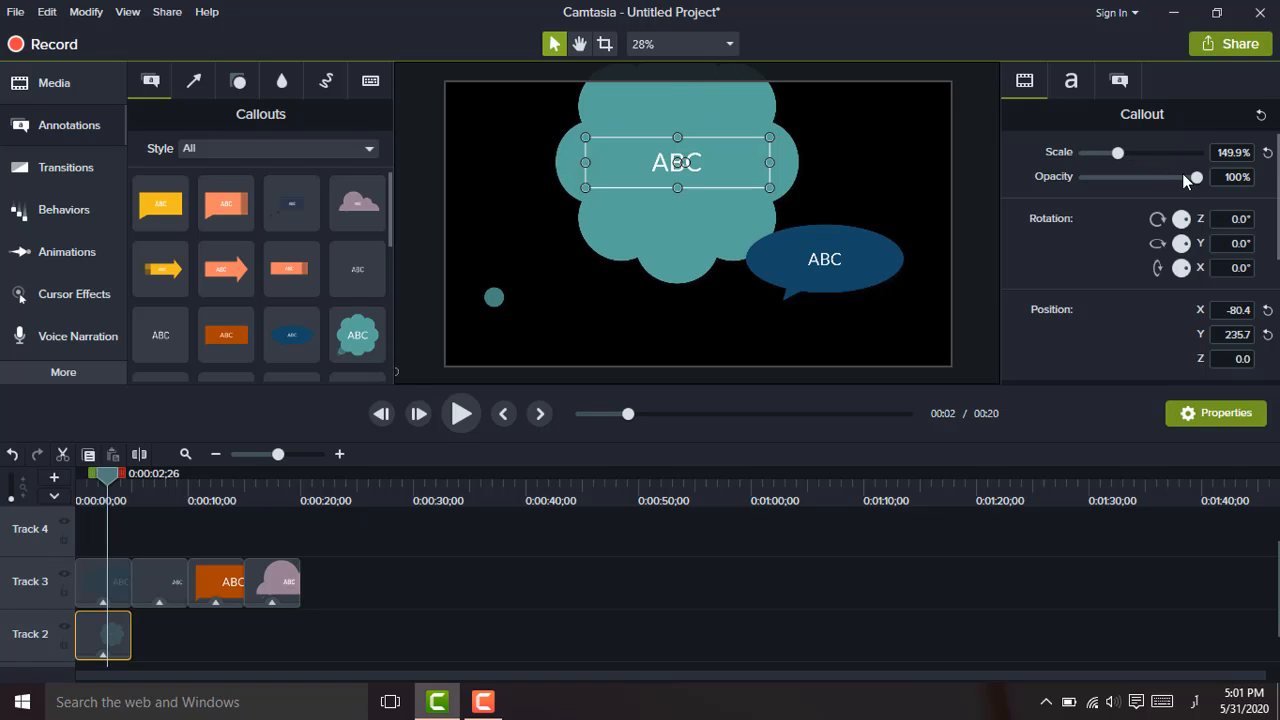
{"action": "left_click_drag", "start_coordinate": [1197, 179], "coordinate": [1143, 159]}
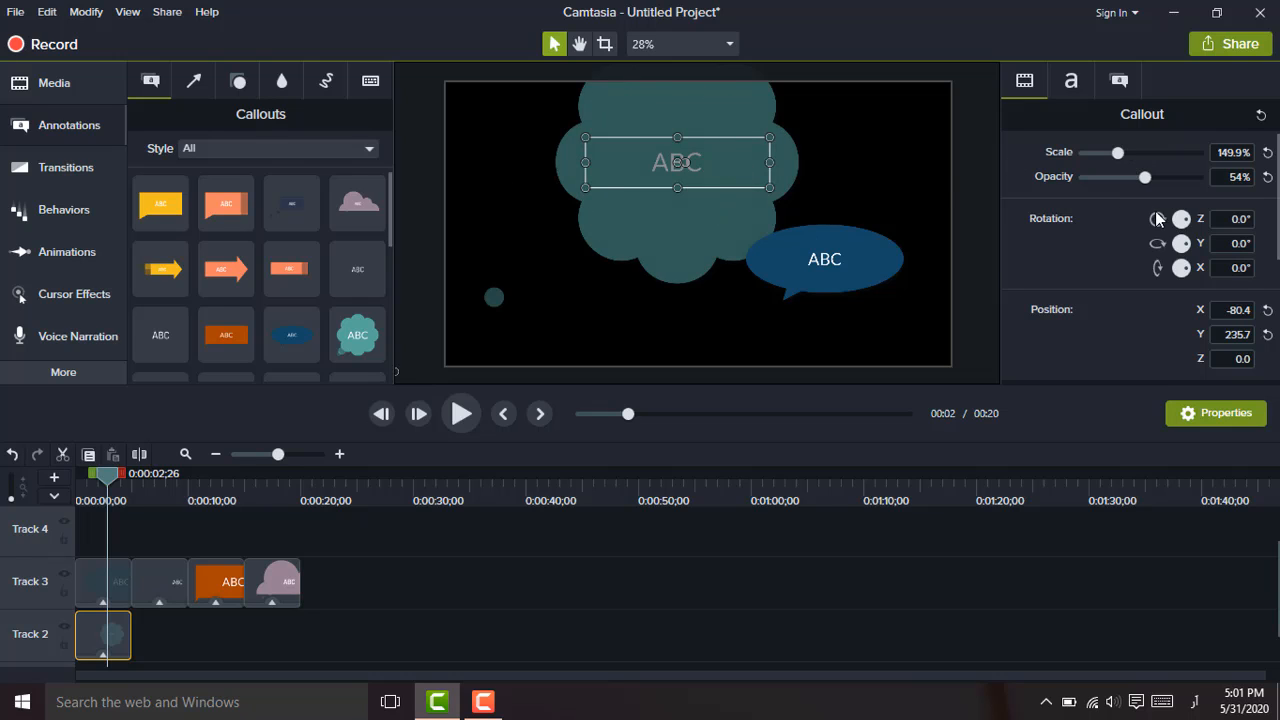
{"action": "mouse_move", "coordinate": [1185, 216]}
{"action": "left_mouse_down"}
{"action": "mouse_move", "coordinate": [1183, 230]}
{"action": "mouse_move", "coordinate": [1185, 214]}
{"action": "left_mouse_up"}
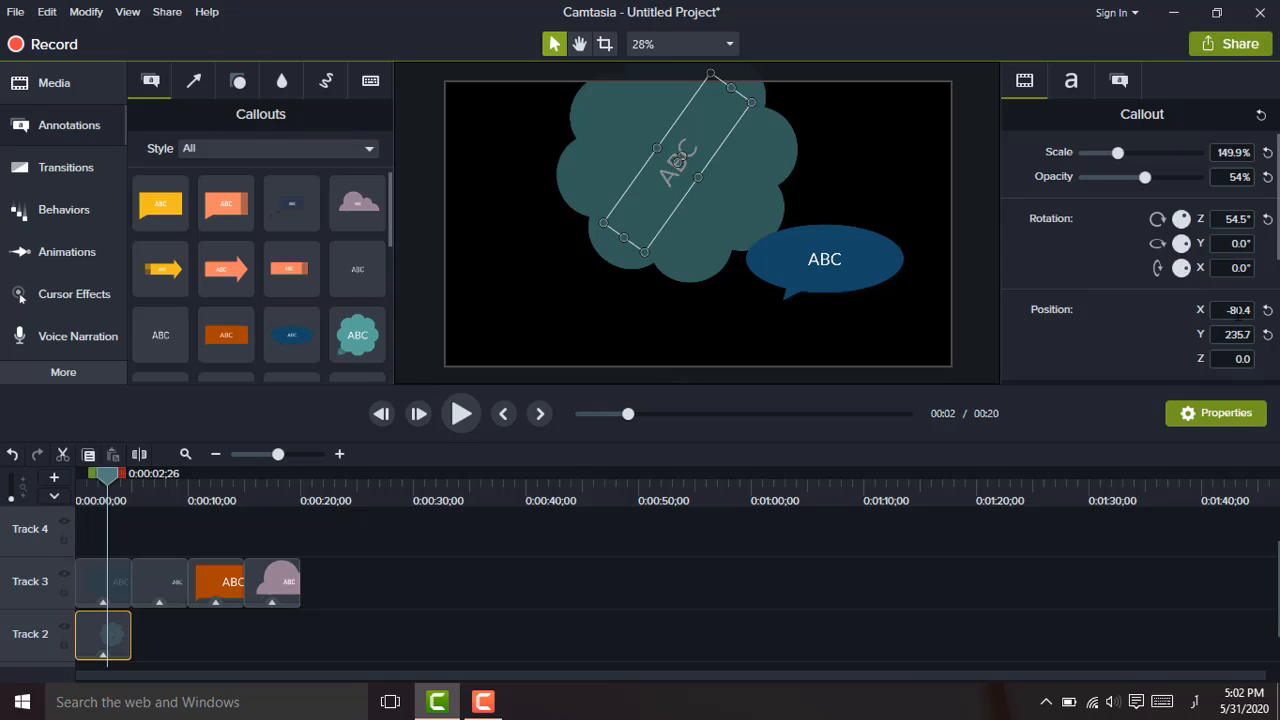
Reset the thought bubble's X and Y position, and restore all its visual properties to their defaults
{"action": "left_click", "coordinate": [1266, 311]}
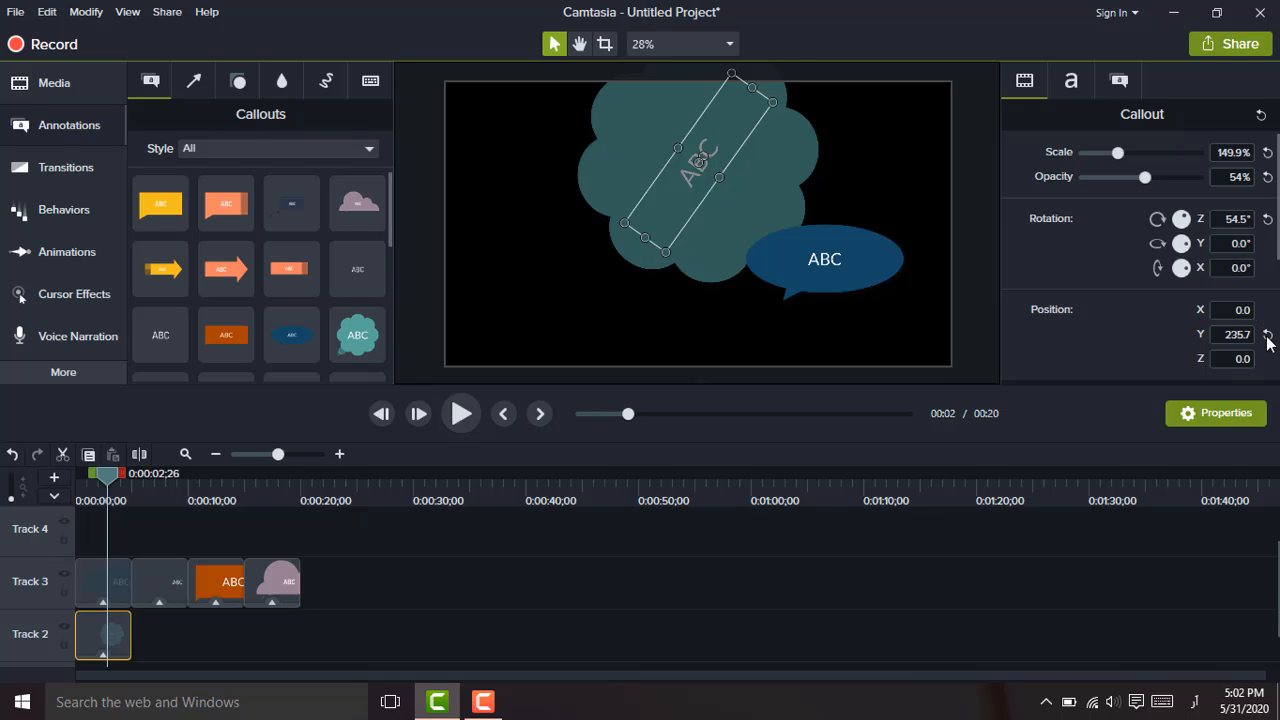
{"action": "left_click", "coordinate": [1267, 335]}
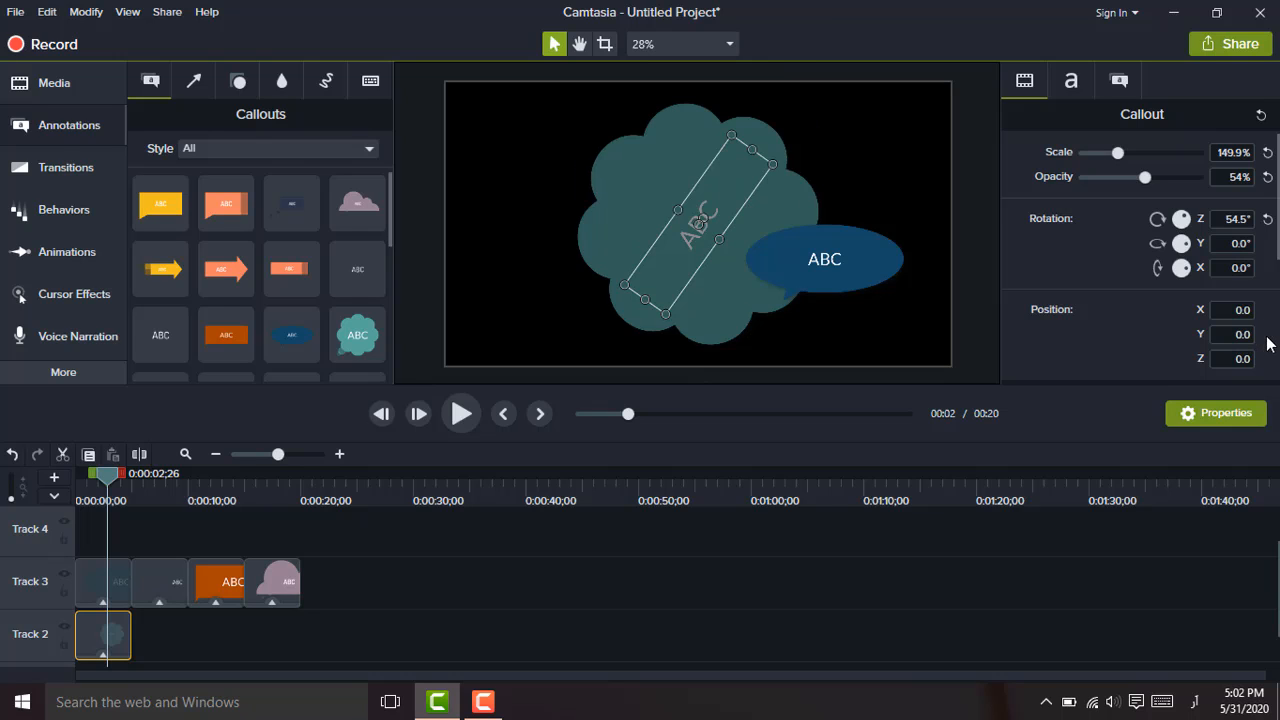
{"action": "left_click", "coordinate": [1260, 116]}
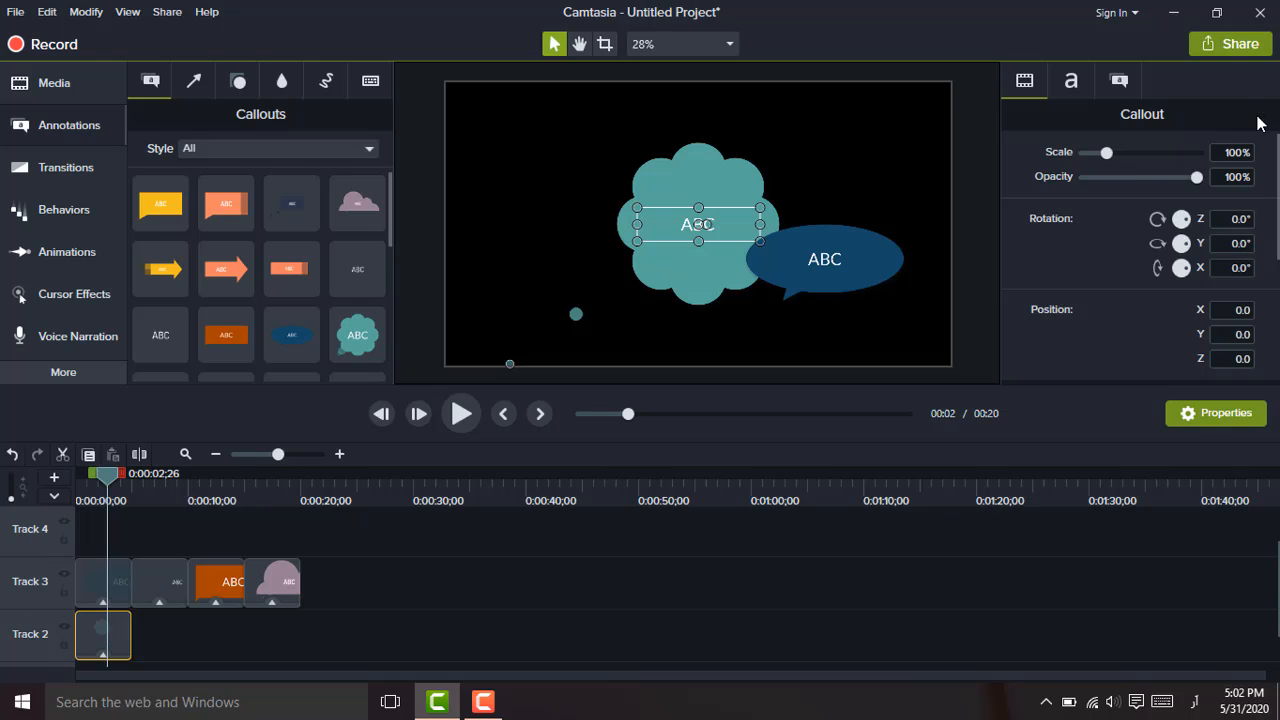
Select the ABC text inside the thought bubble and change its font colour to the red-orange swatch
{"action": "left_click", "coordinate": [1070, 82]}
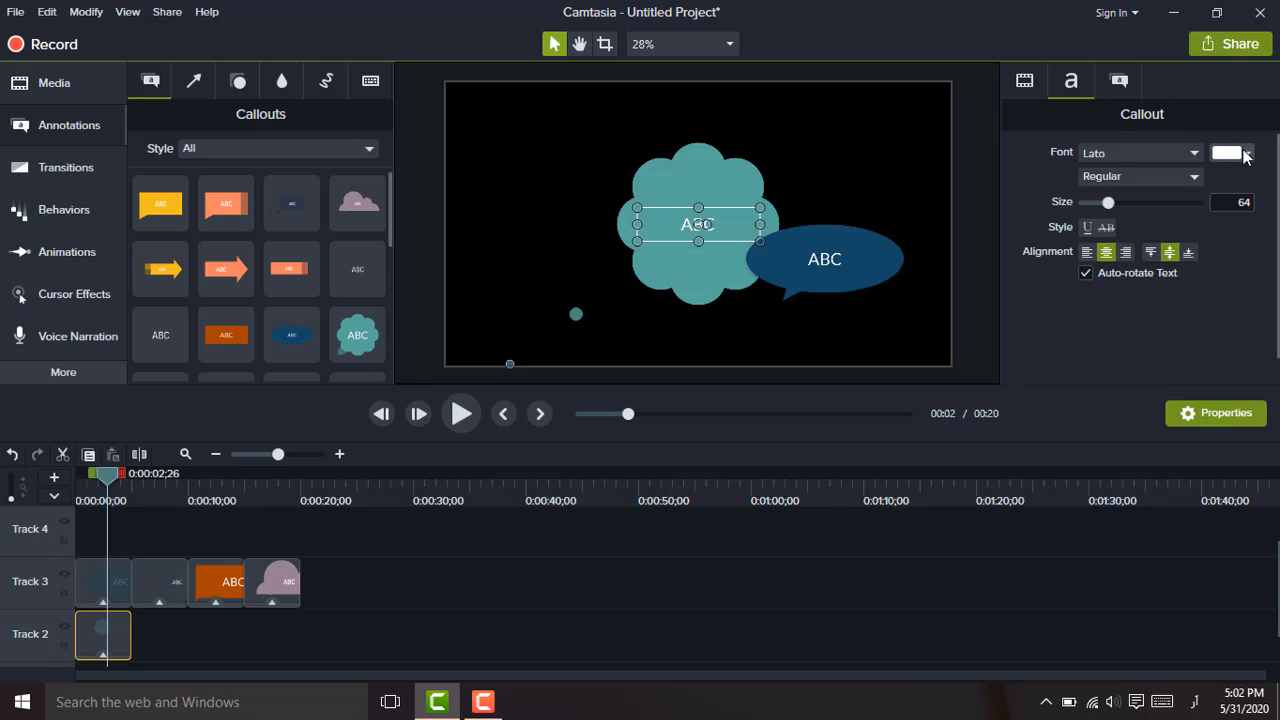
{"action": "double_click", "coordinate": [690, 224]}
{"action": "left_click", "coordinate": [1248, 155]}
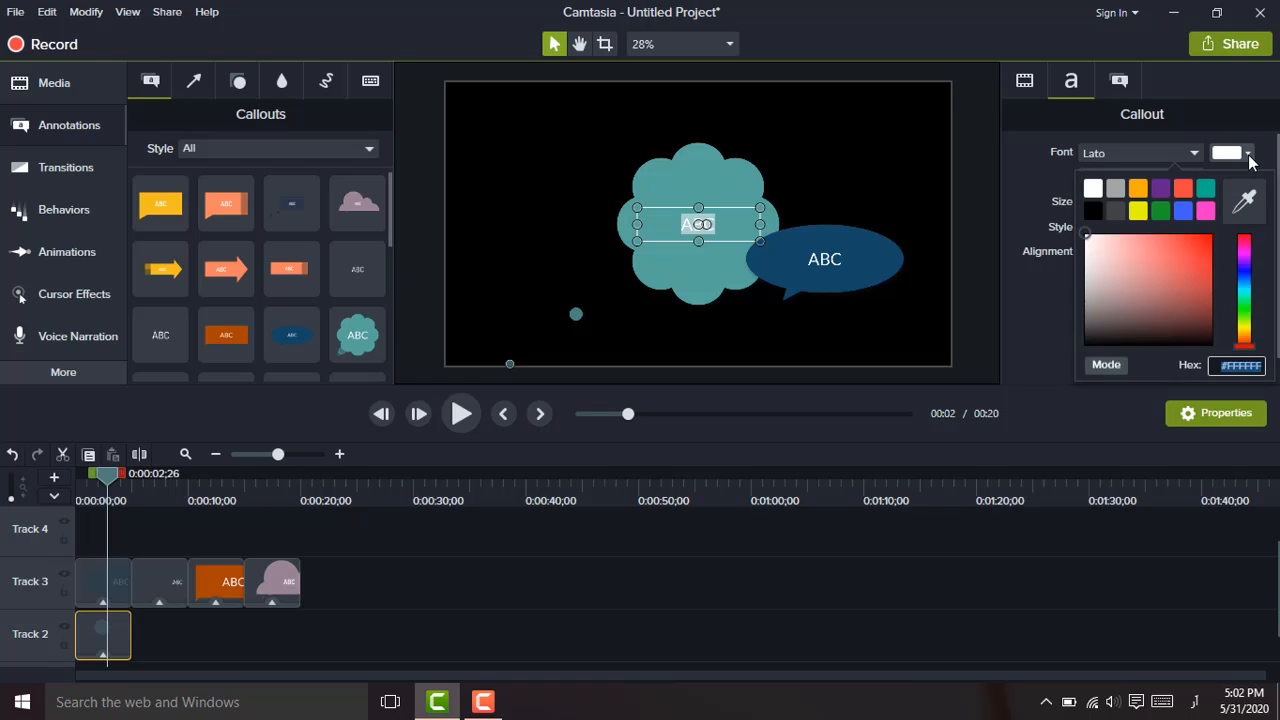
{"action": "left_click", "coordinate": [1182, 187]}
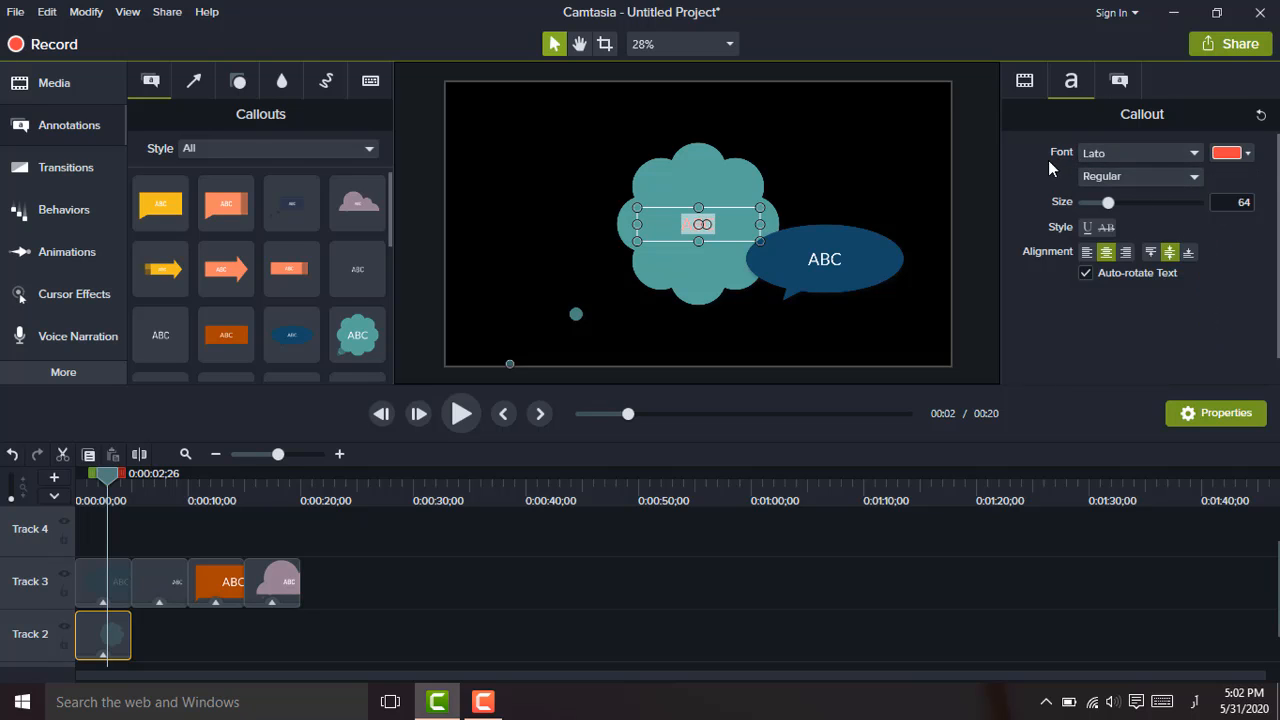
Change the selected ABC text's font to Lucida Handwriting and set its size to 123
{"action": "left_click", "coordinate": [1196, 153]}
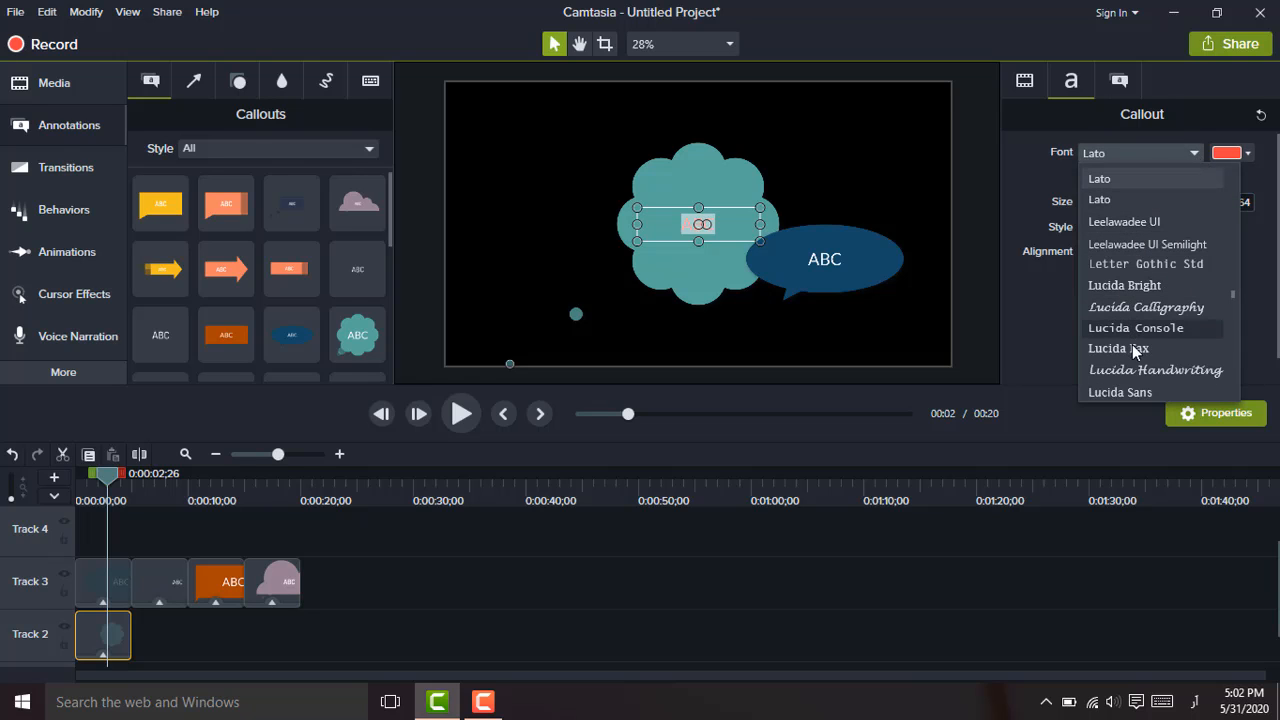
{"action": "left_click", "coordinate": [1138, 370]}
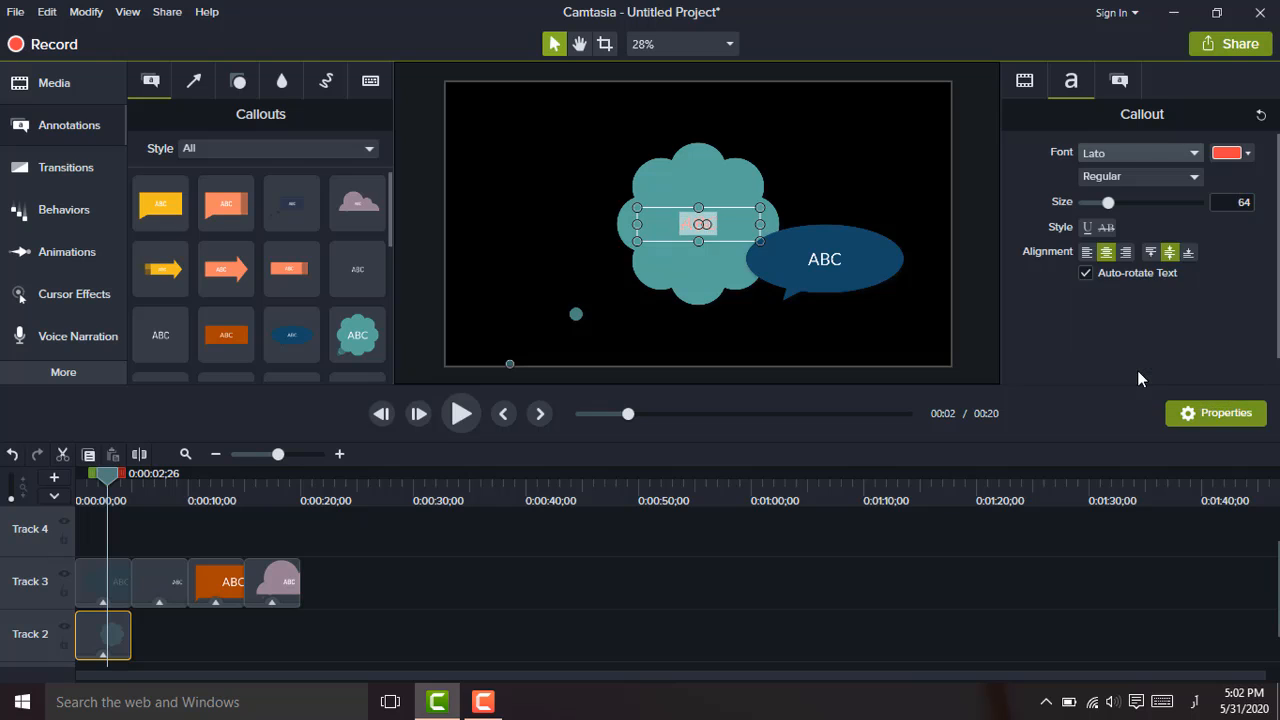
{"action": "left_click", "coordinate": [1157, 175]}
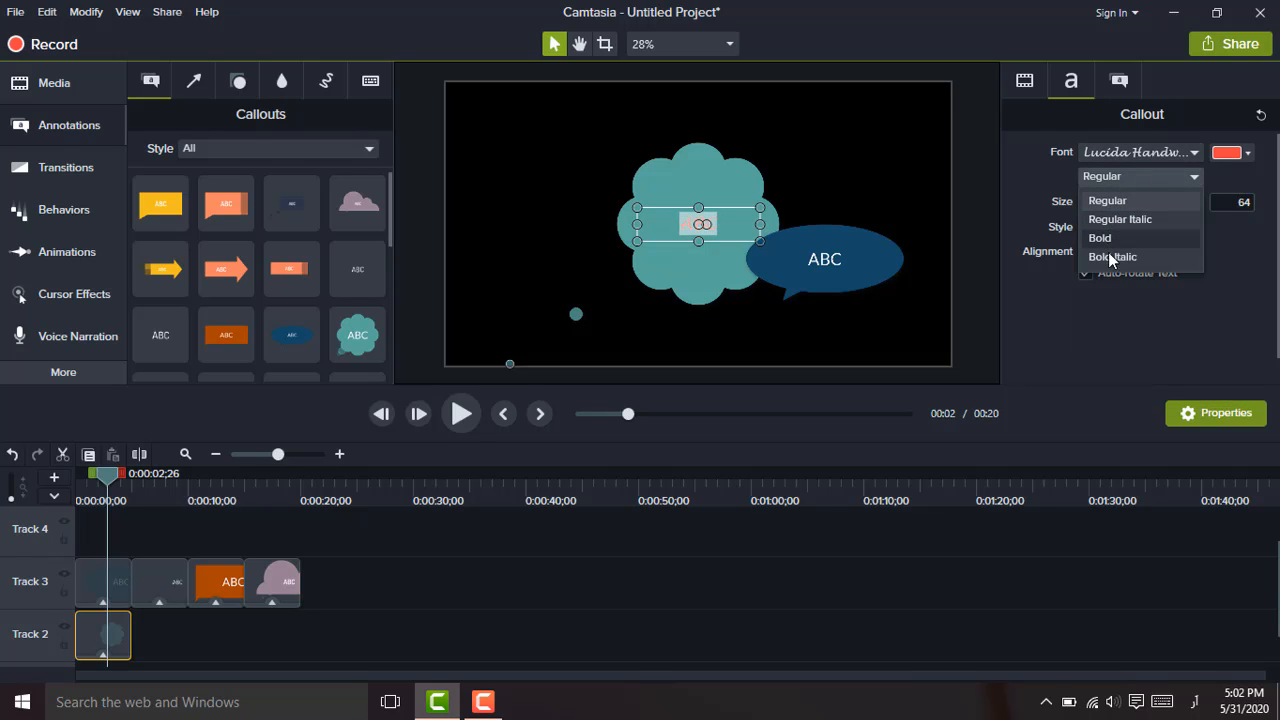
{"action": "left_click", "coordinate": [1005, 303]}
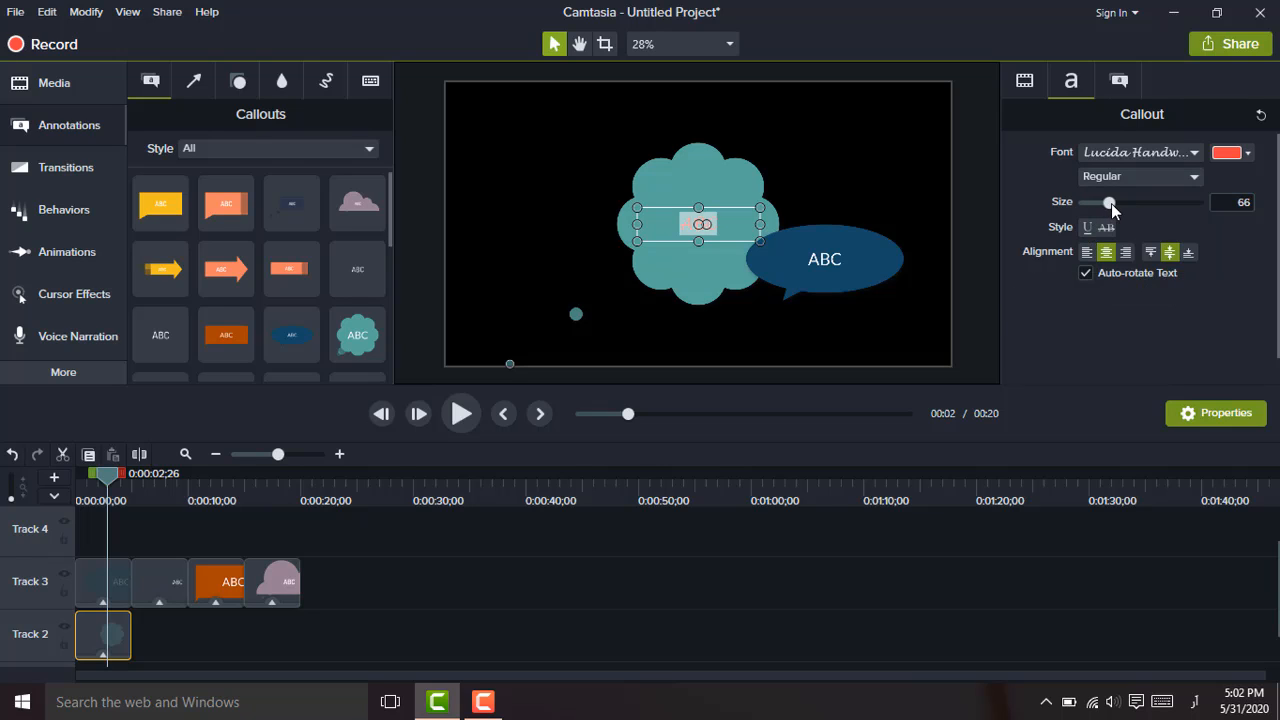
{"action": "left_click_drag", "start_coordinate": [1111, 203], "coordinate": [1136, 218]}
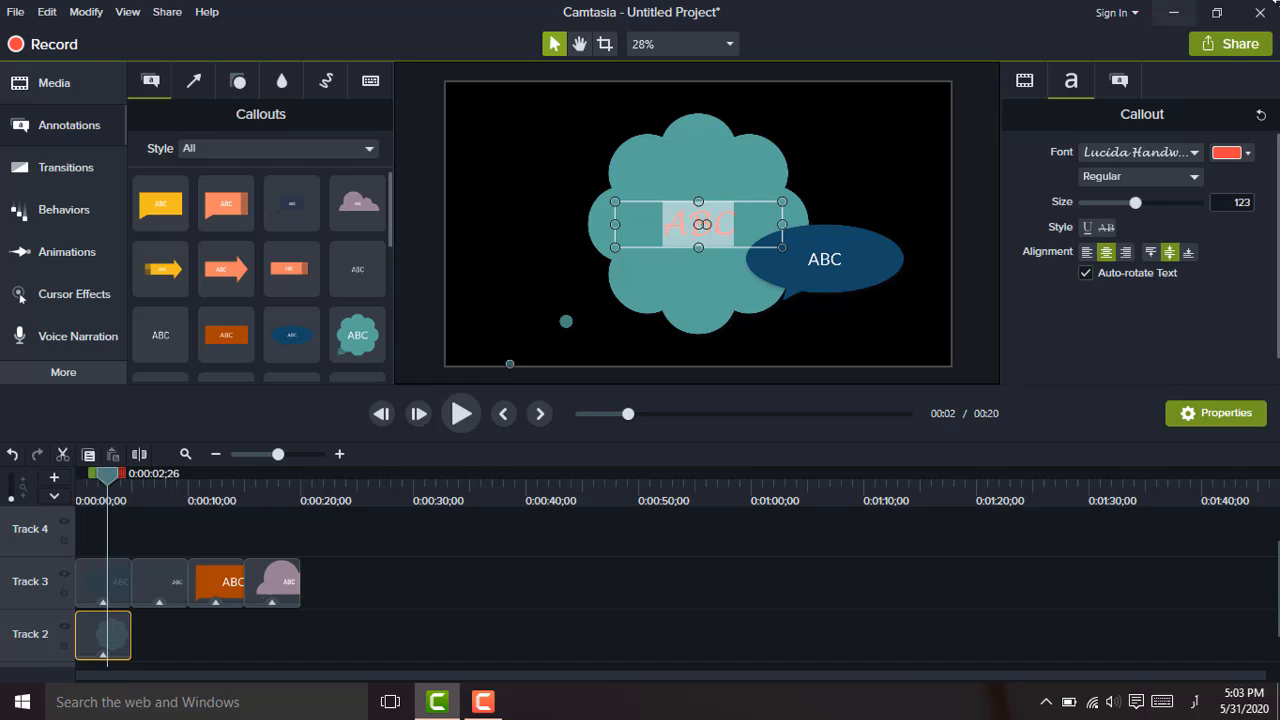
Try the Speech Bubble 2 and Text Arrow 1 shapes on the teal callout
{"action": "left_click", "coordinate": [1118, 86]}
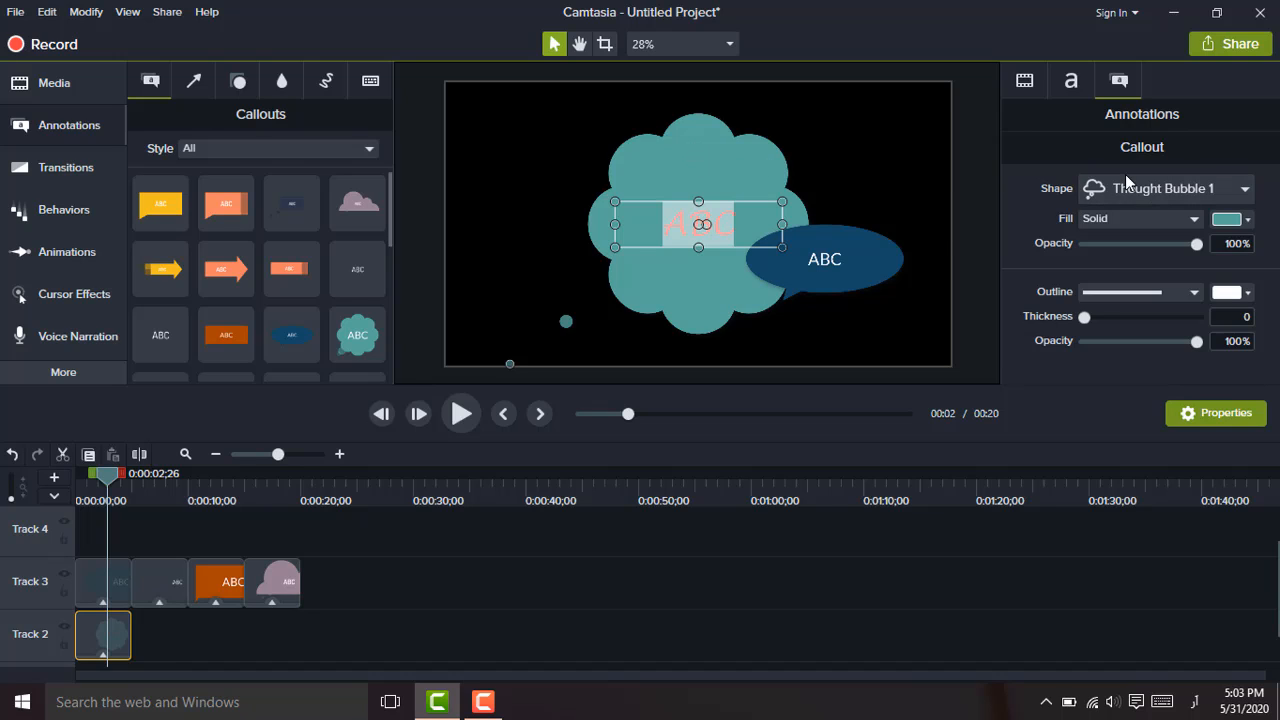
{"action": "left_click", "coordinate": [1245, 194]}
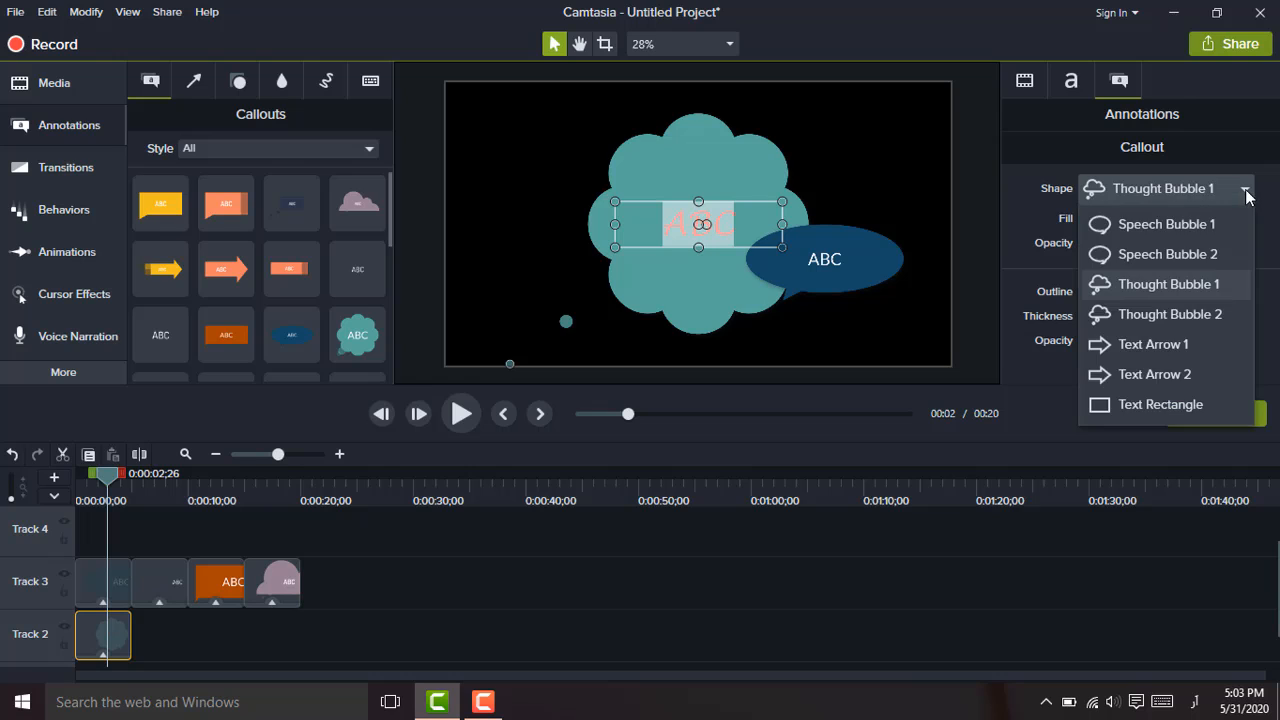
{"action": "left_click", "coordinate": [1148, 253]}
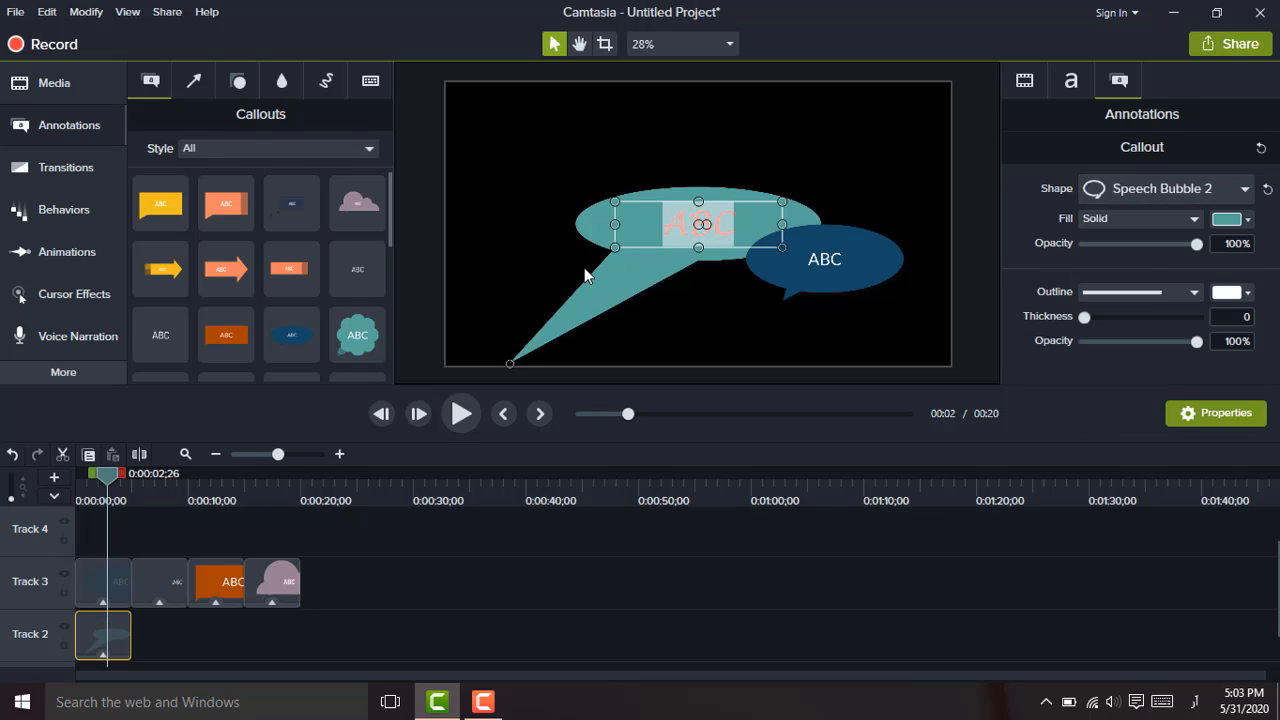
{"action": "left_click", "coordinate": [1246, 193]}
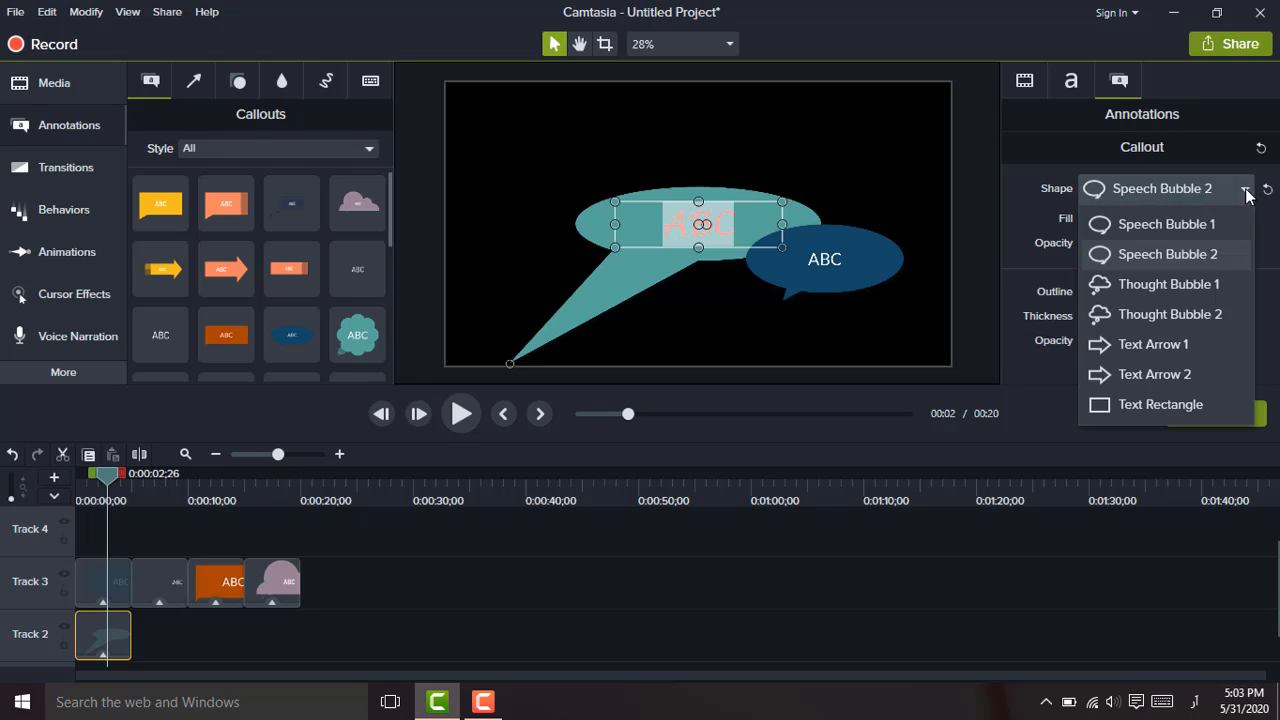
{"action": "left_click", "coordinate": [1151, 341]}
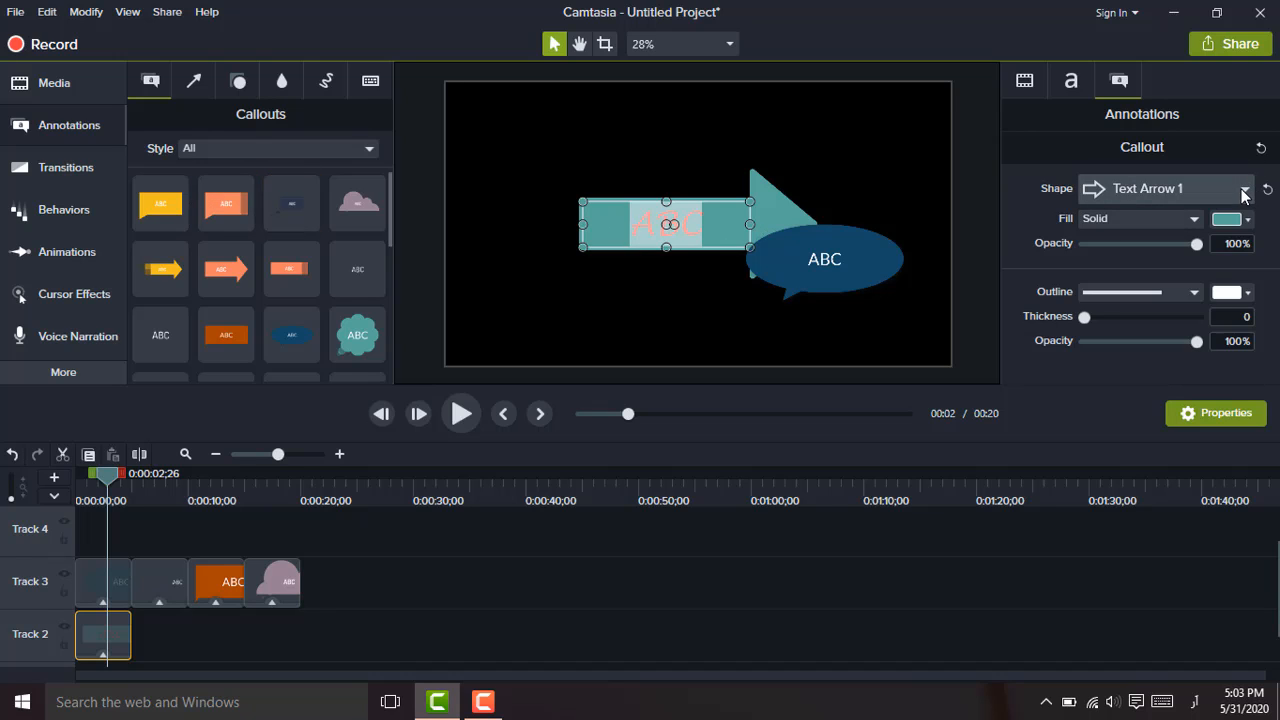
Change the teal callout's shape to Speech Bubble 1 and its solid fill colour to the yellow swatch
{"action": "left_click", "coordinate": [1198, 185]}
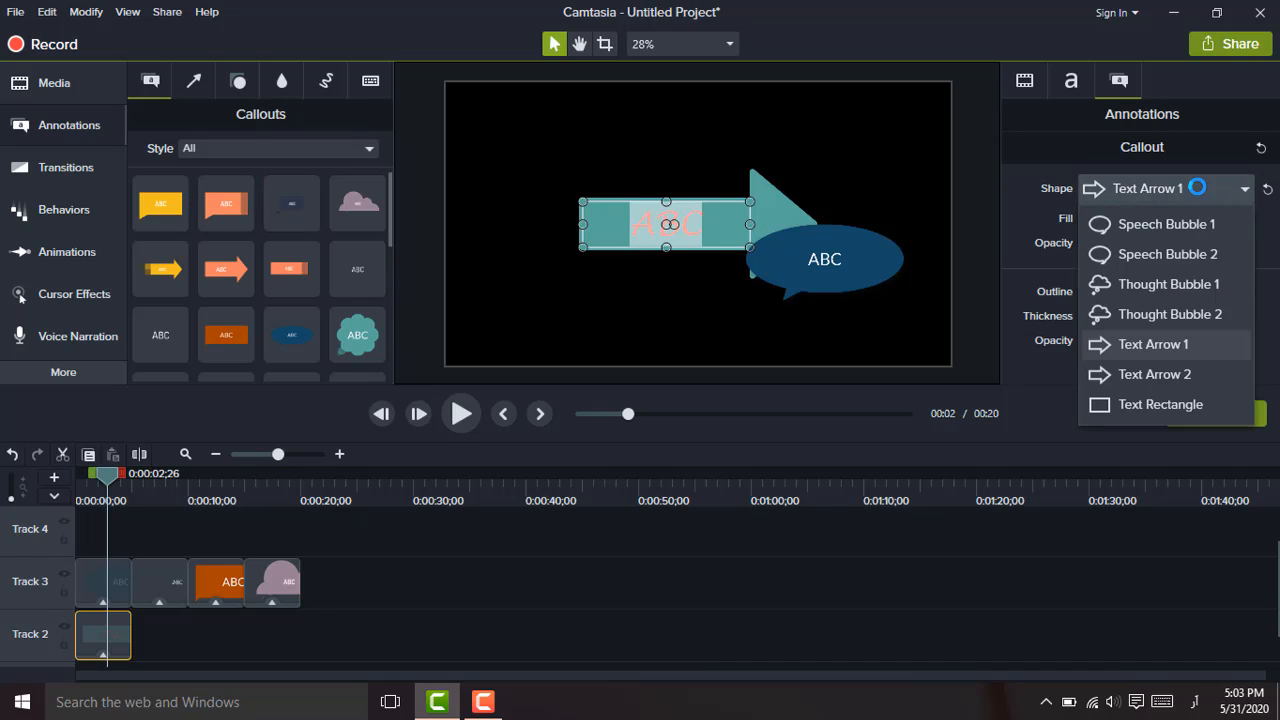
{"action": "left_click", "coordinate": [1123, 226]}
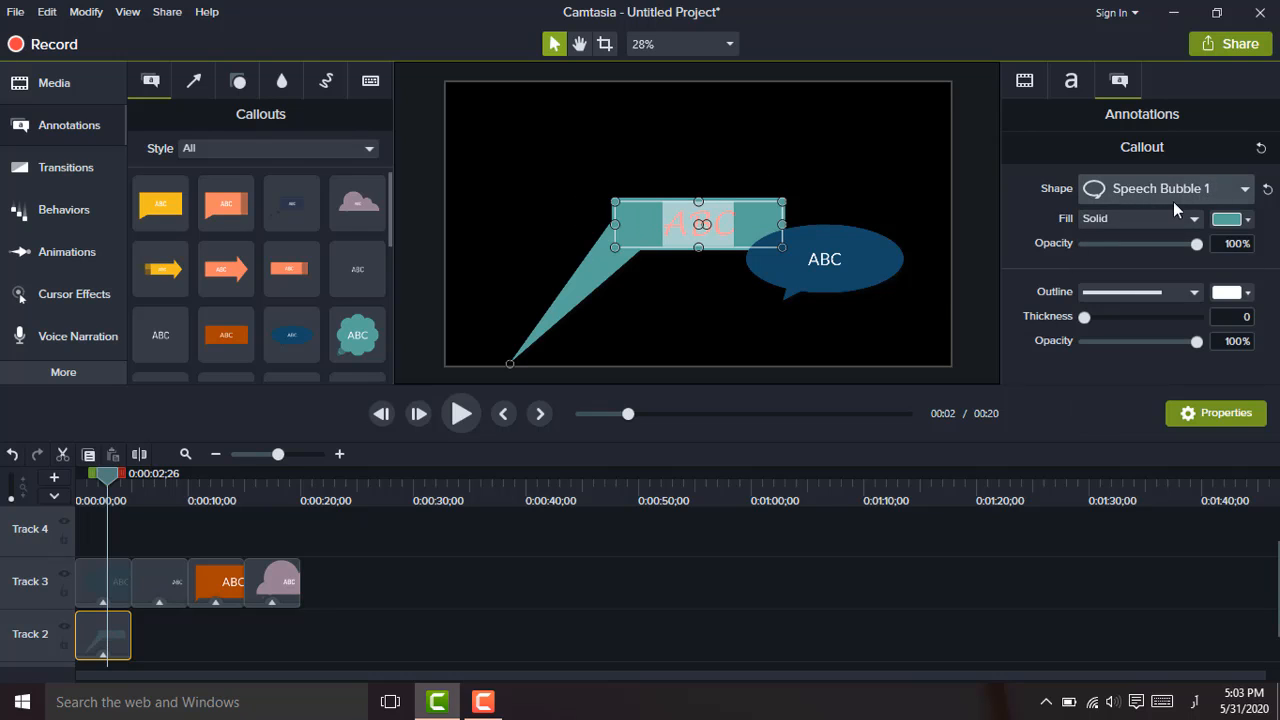
{"action": "left_click", "coordinate": [1248, 220]}
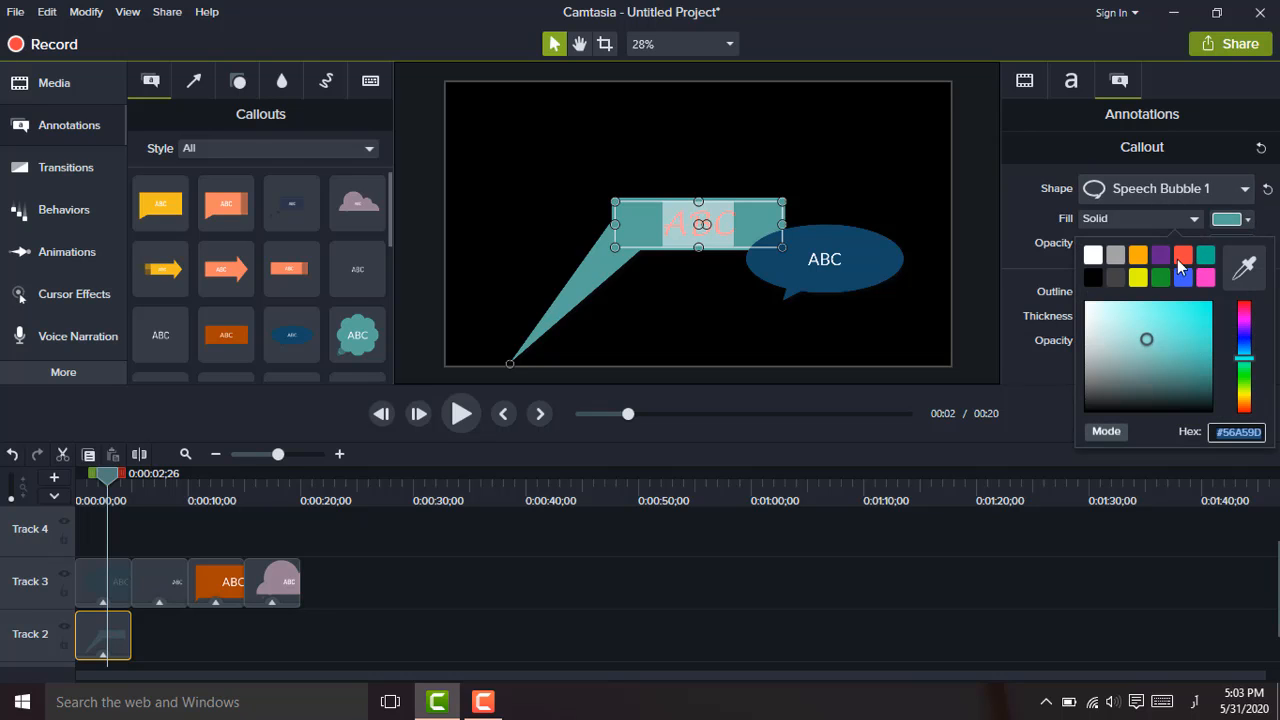
{"action": "left_click", "coordinate": [1140, 279]}
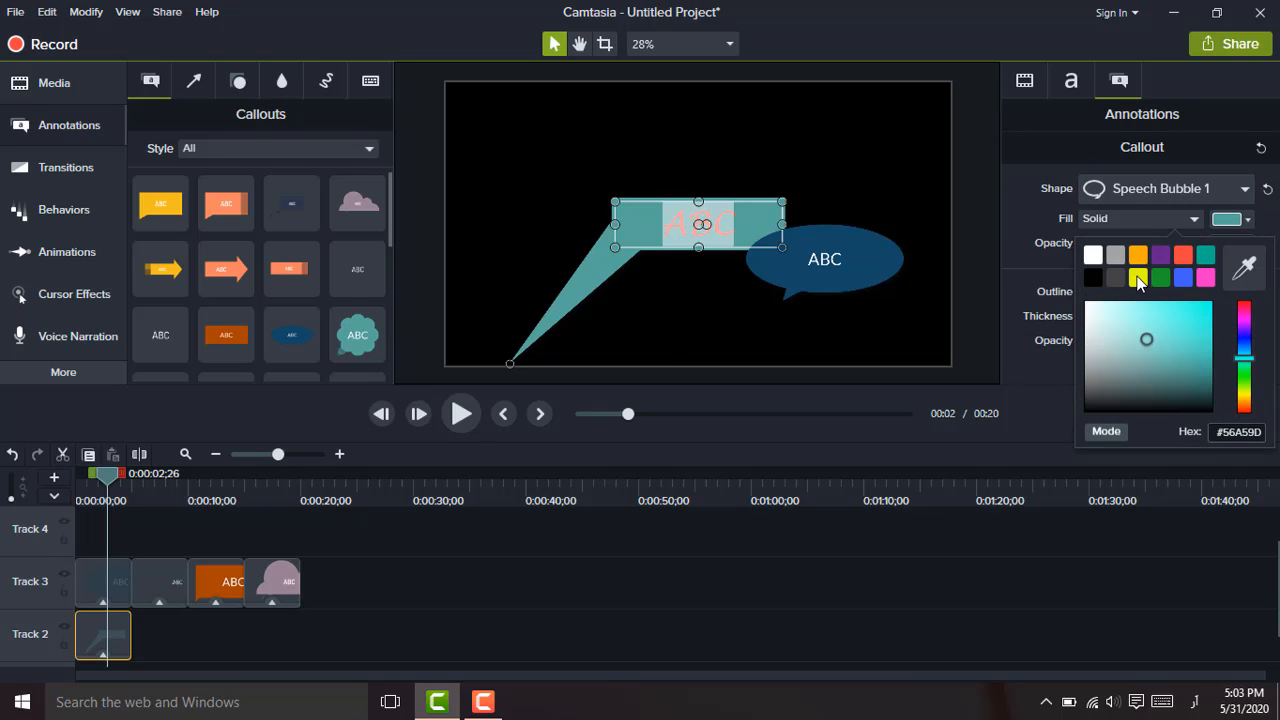
{"action": "left_click", "coordinate": [1246, 220]}
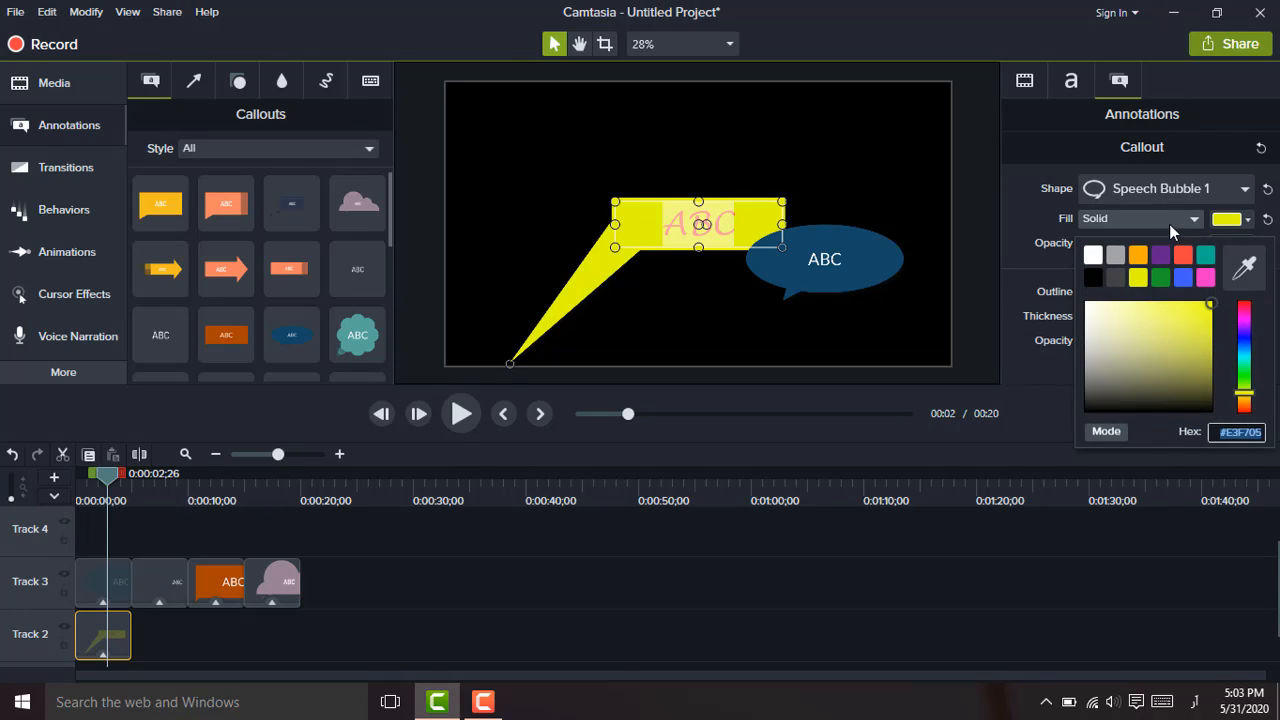
{"action": "left_click", "coordinate": [1195, 220]}
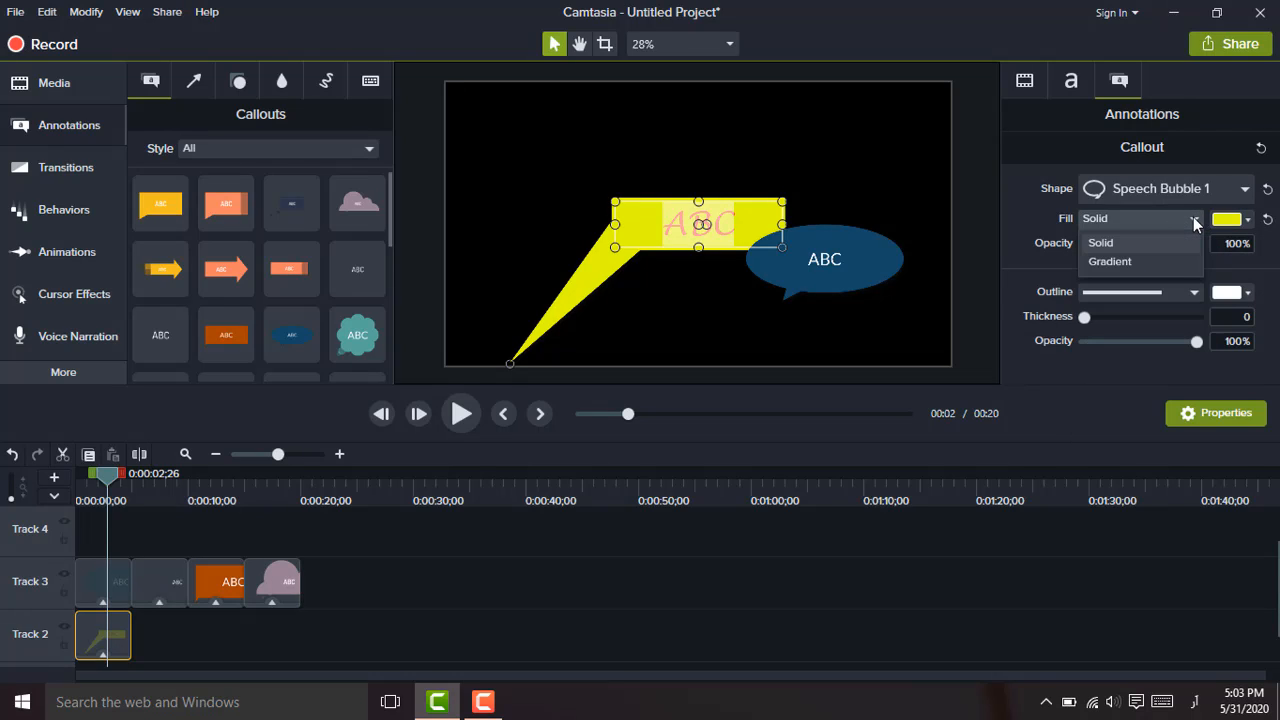
{"action": "left_click", "coordinate": [1194, 219]}
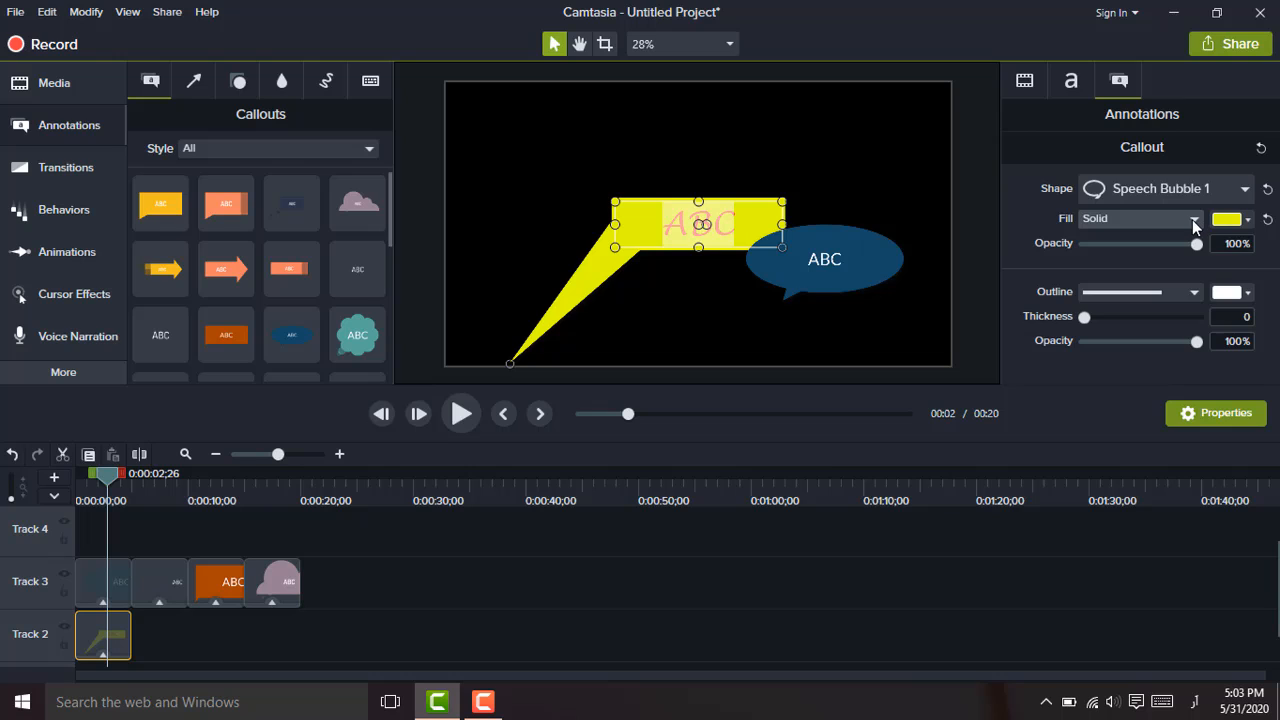
{"action": "left_click", "coordinate": [1229, 221]}
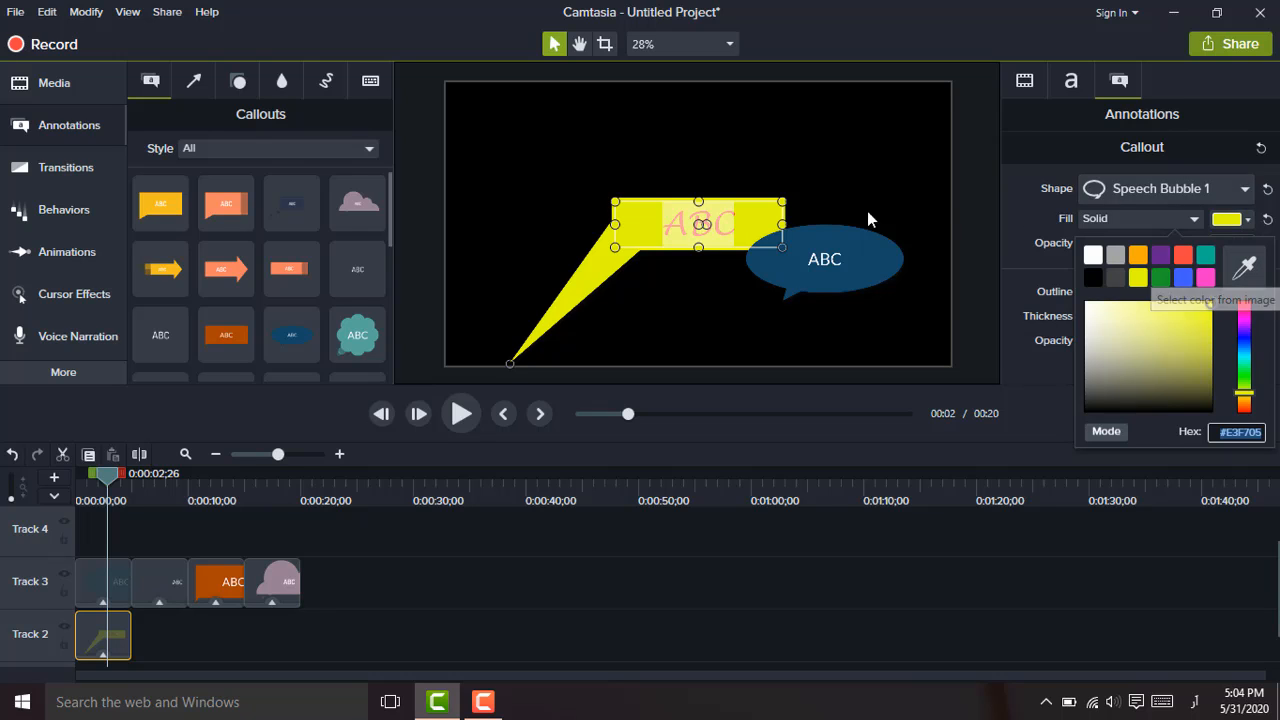
{"action": "left_click", "coordinate": [1238, 222]}
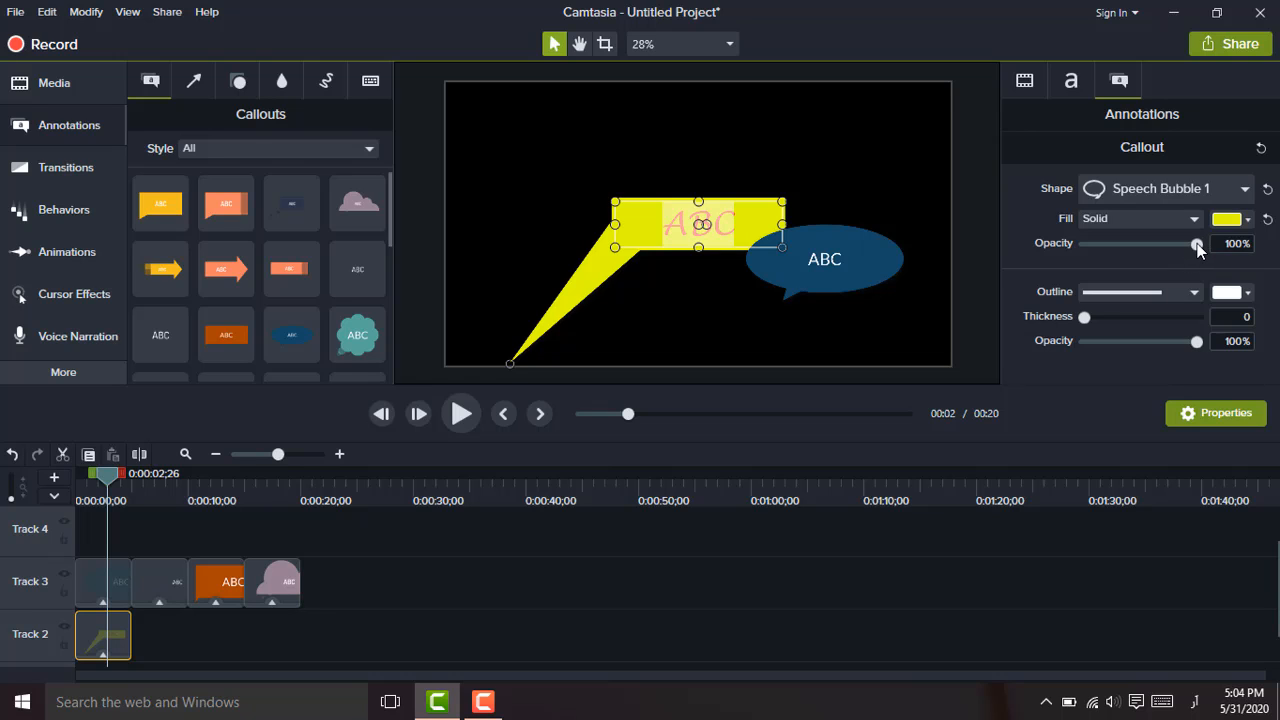
Lower the yellow callout's fill opacity to 0%, and raise it to 83%
{"action": "left_click_drag", "start_coordinate": [1197, 246], "coordinate": [1054, 248]}
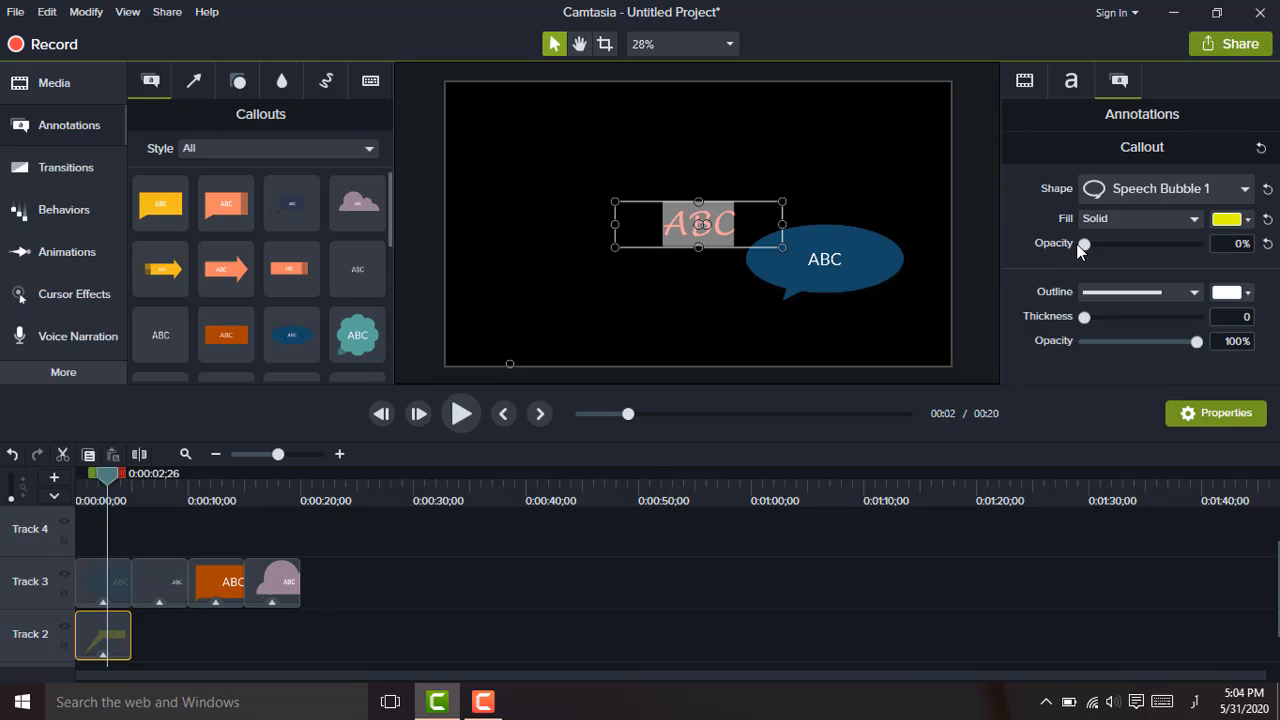
{"action": "left_click", "coordinate": [864, 200]}
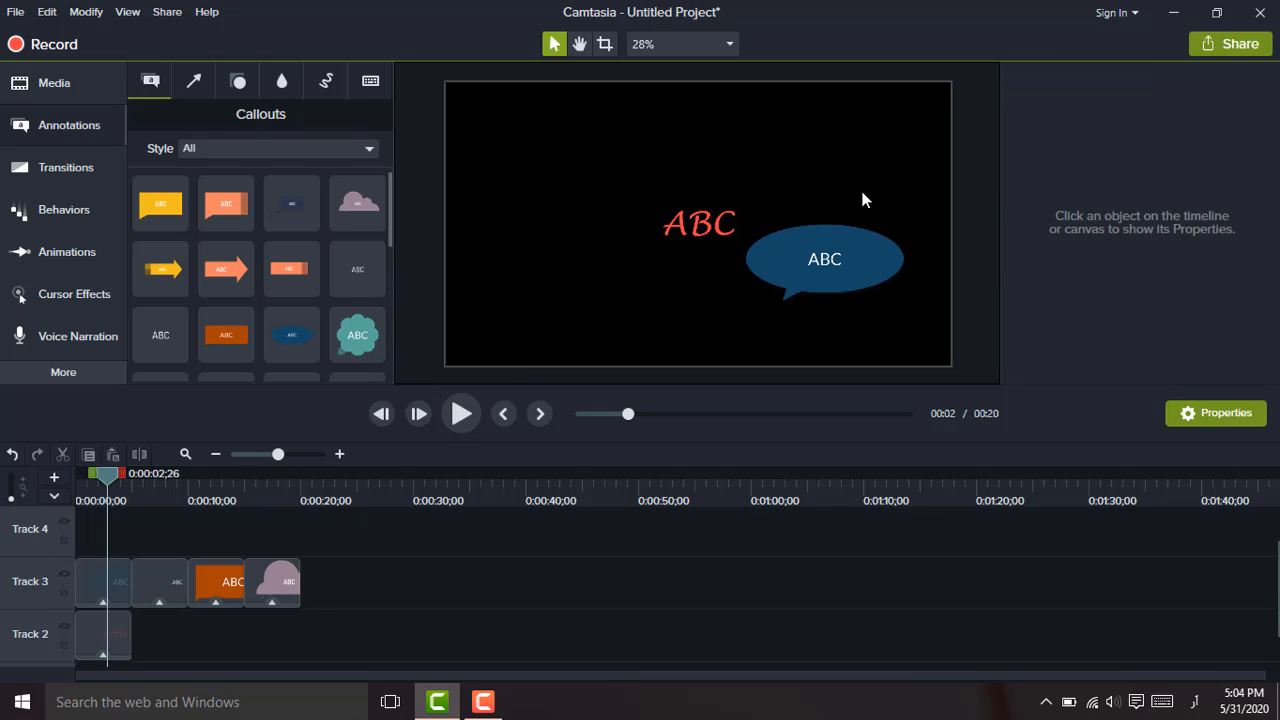
{"action": "left_click", "coordinate": [695, 228]}
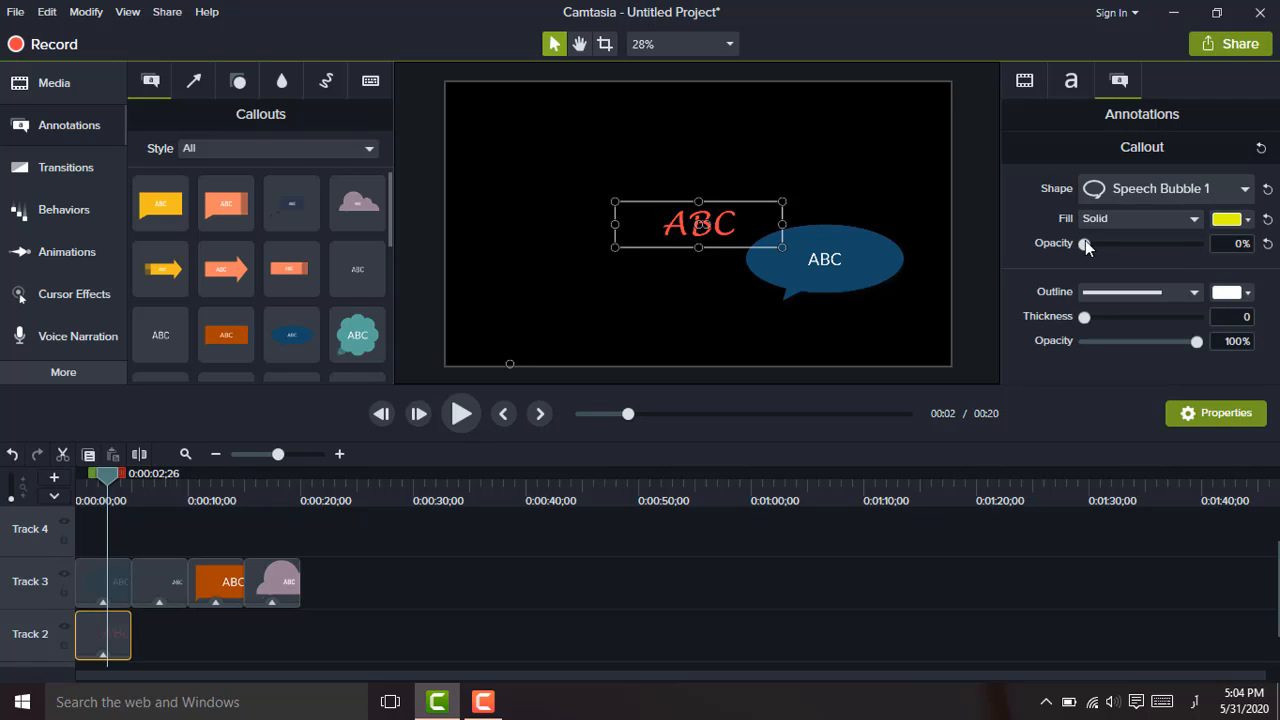
{"action": "left_click_drag", "start_coordinate": [1085, 240], "coordinate": [1180, 250]}
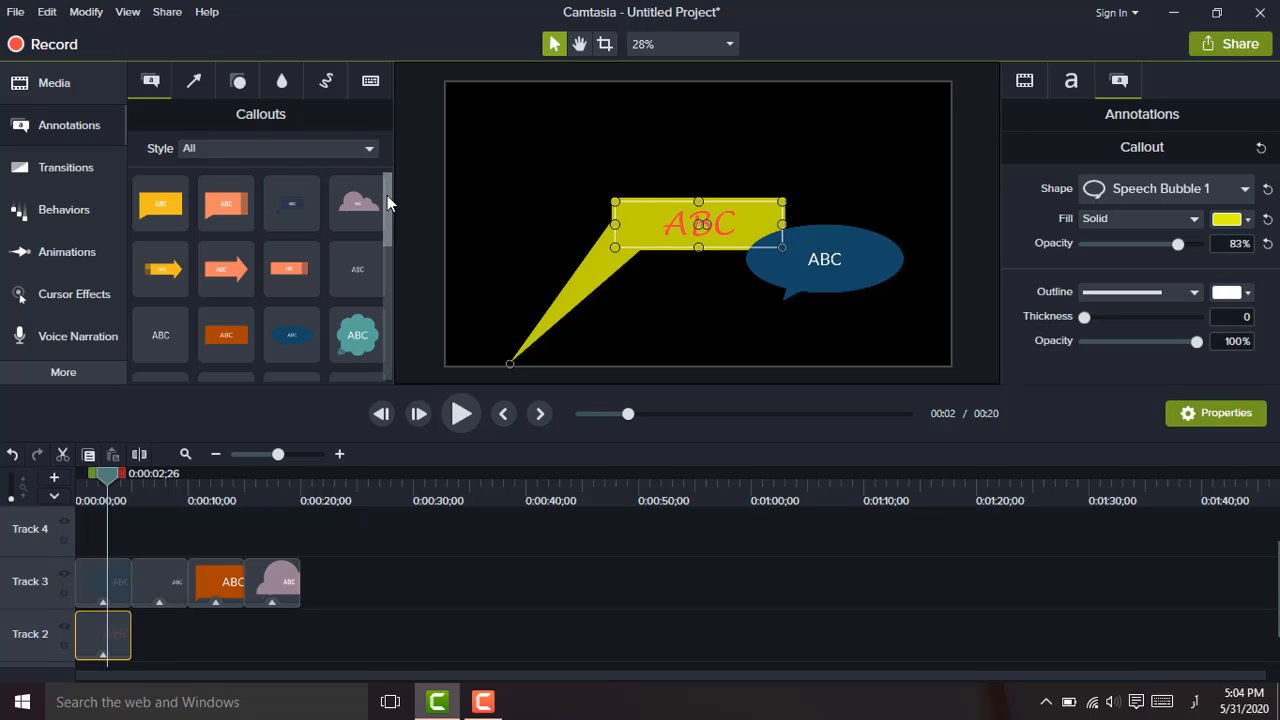
Replace the ABC text in the yellow callout with "aj tak", using the English keyboard layout
{"action": "left_click_drag", "start_coordinate": [387, 195], "coordinate": [387, 298]}
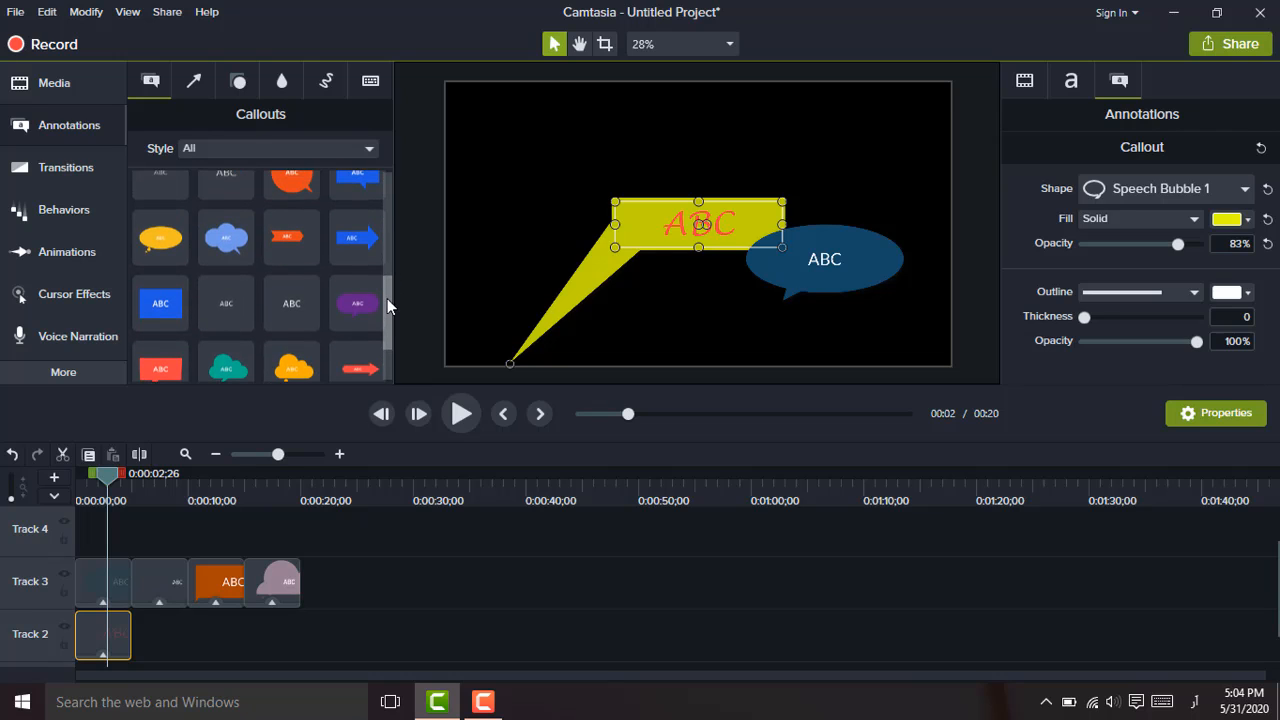
{"action": "double_click", "coordinate": [680, 222]}
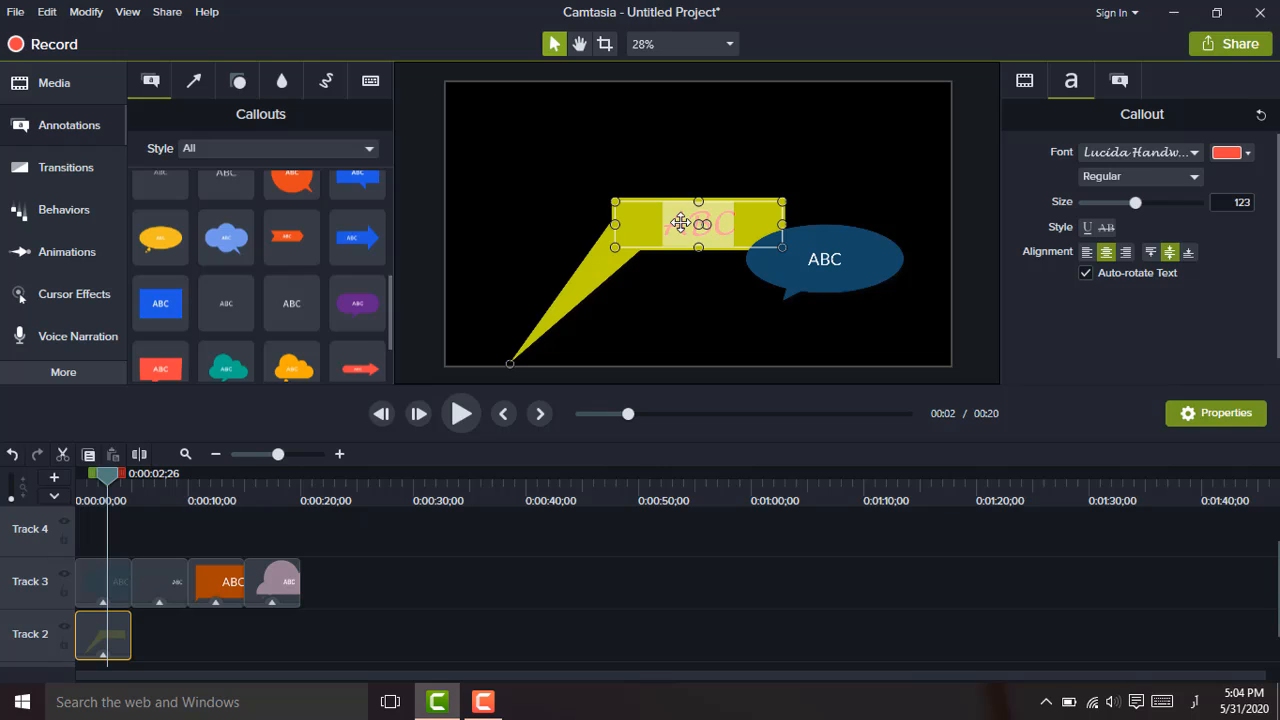
{"action": "type", "text": "اج ب"}
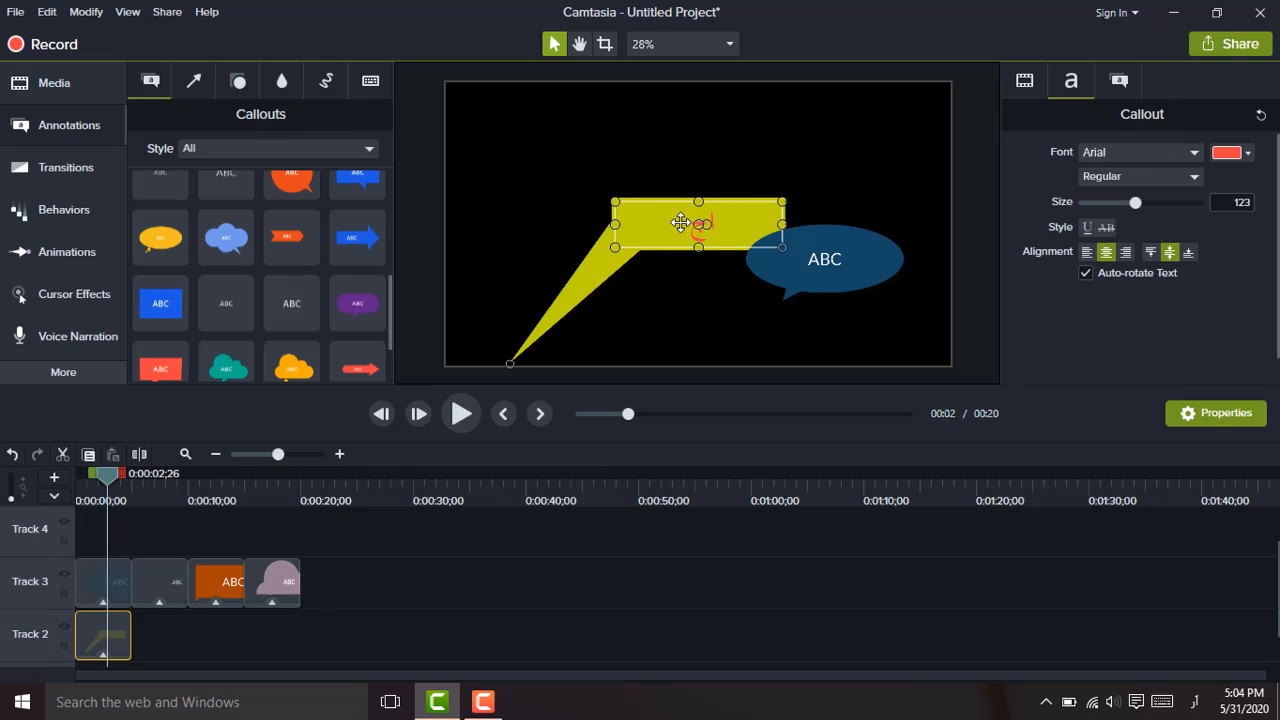
{"action": "type", "text": "اک"}
{"action": "key", "text": "BackSpace"}
{"action": "key", "text": "BackSpace"}
{"action": "key", "text": "BackSpace"}
{"action": "key", "text": "BackSpace"}
{"action": "key", "text": "BackSpace"}
{"action": "key", "text": "BackSpace"}
{"action": "key", "text": "BackSpace"}
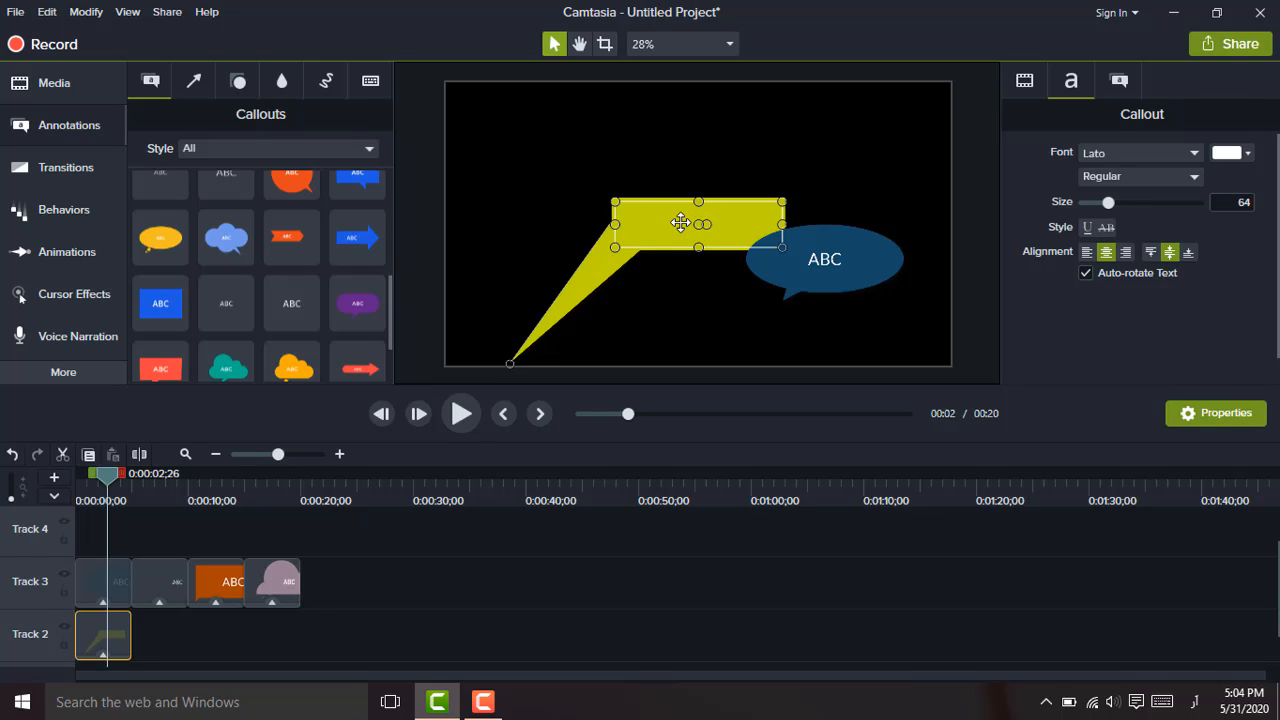
{"action": "key", "text": "alt+shift"}
{"action": "type", "text": "aytak"}
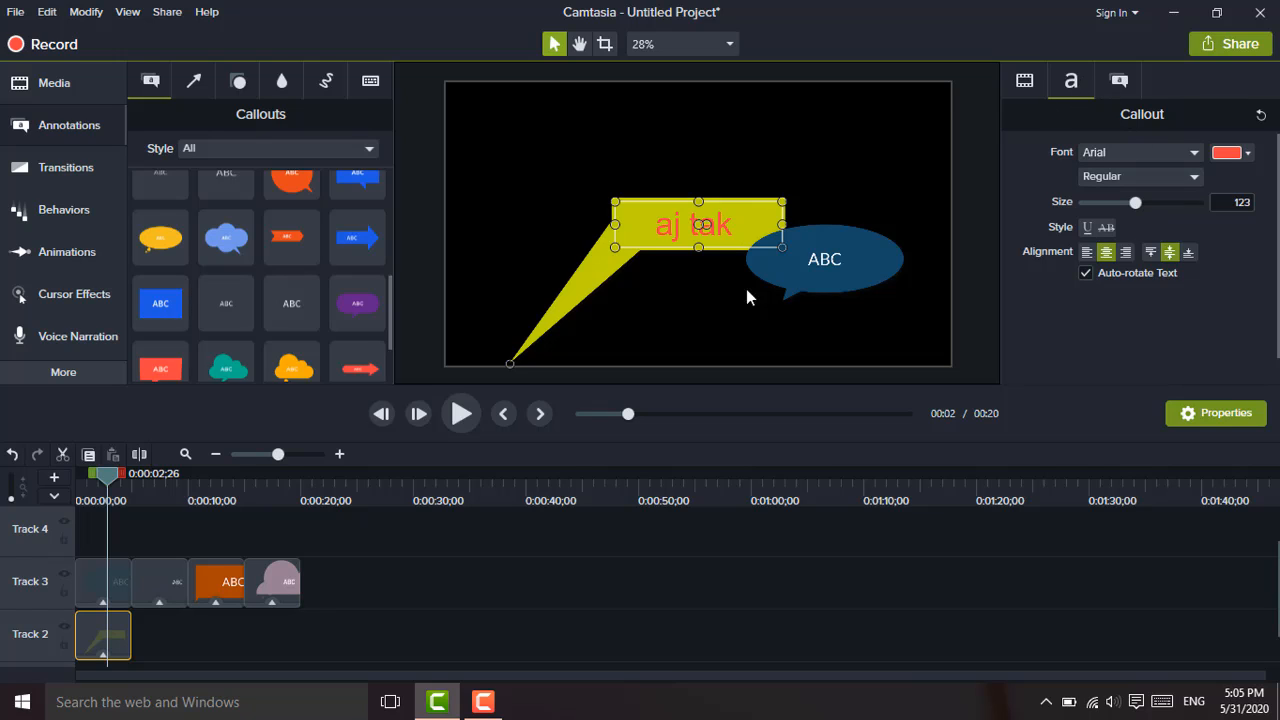
Set the font size of the "aj tak" text to 166 and deselect the callout
{"action": "double_click", "coordinate": [673, 229]}
{"action": "triple_click", "coordinate": [673, 229]}
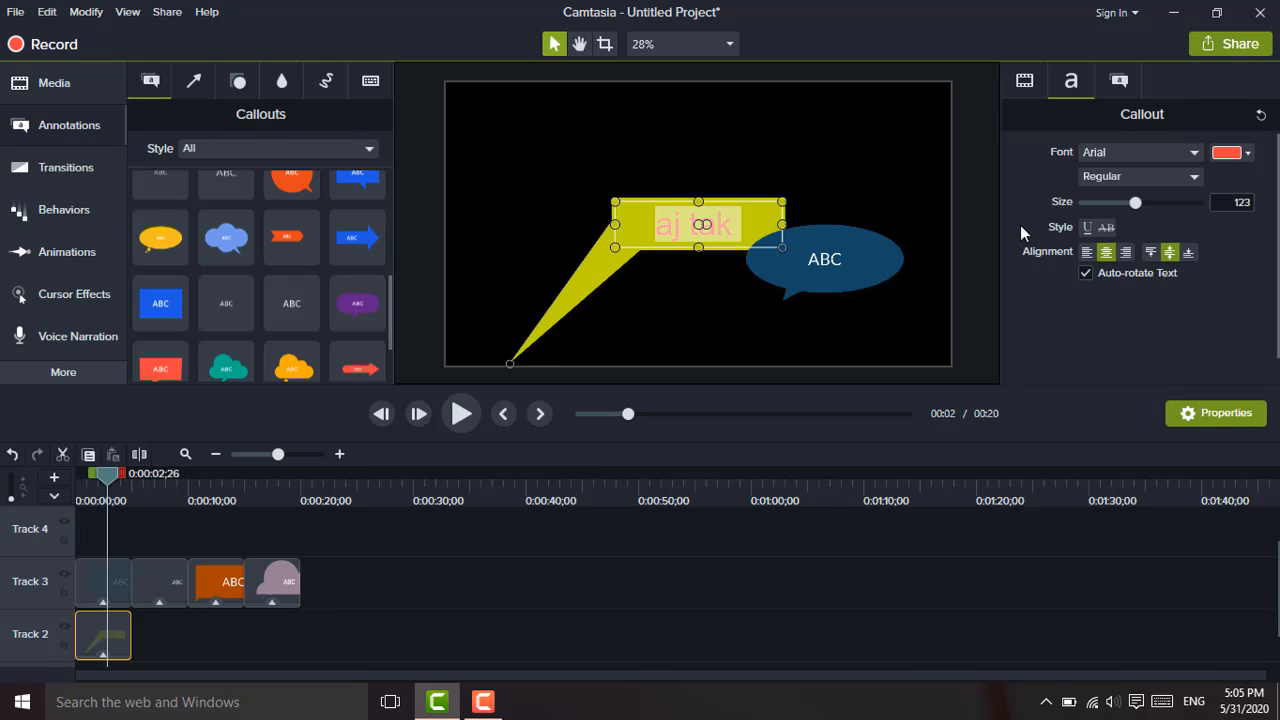
{"action": "left_click_drag", "start_coordinate": [1137, 205], "coordinate": [1157, 205]}
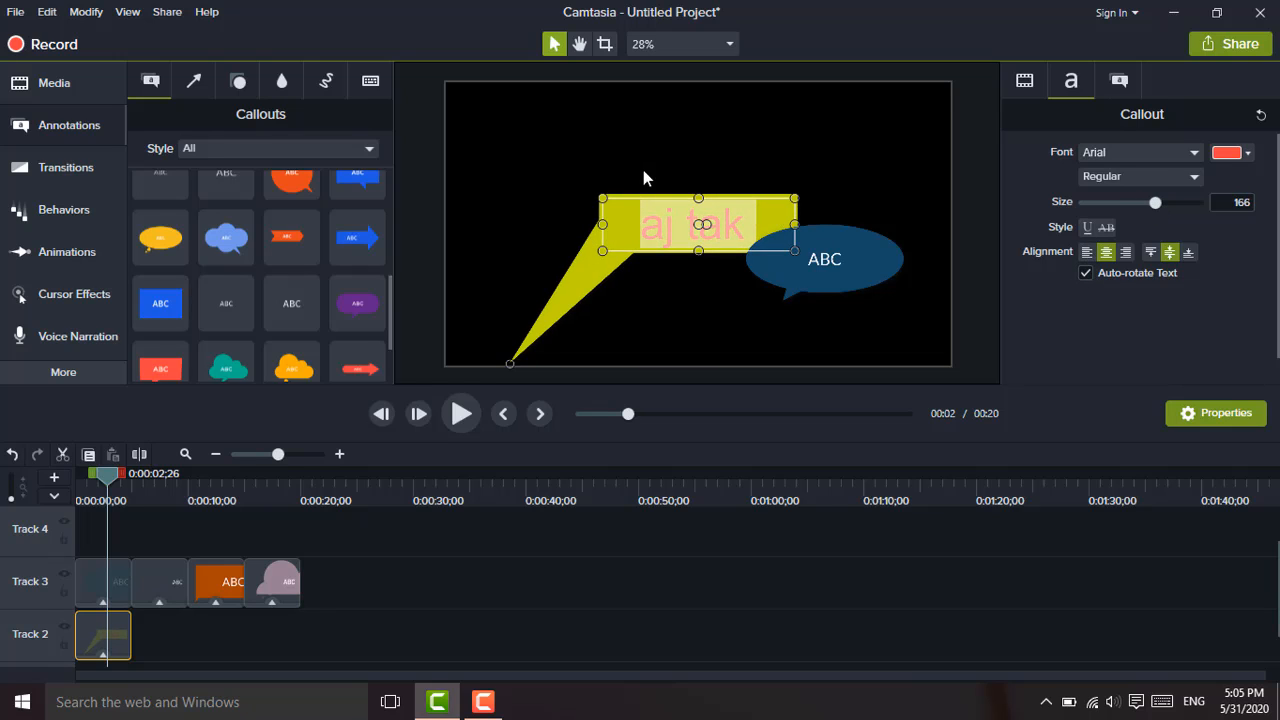
{"action": "left_click", "coordinate": [524, 196]}
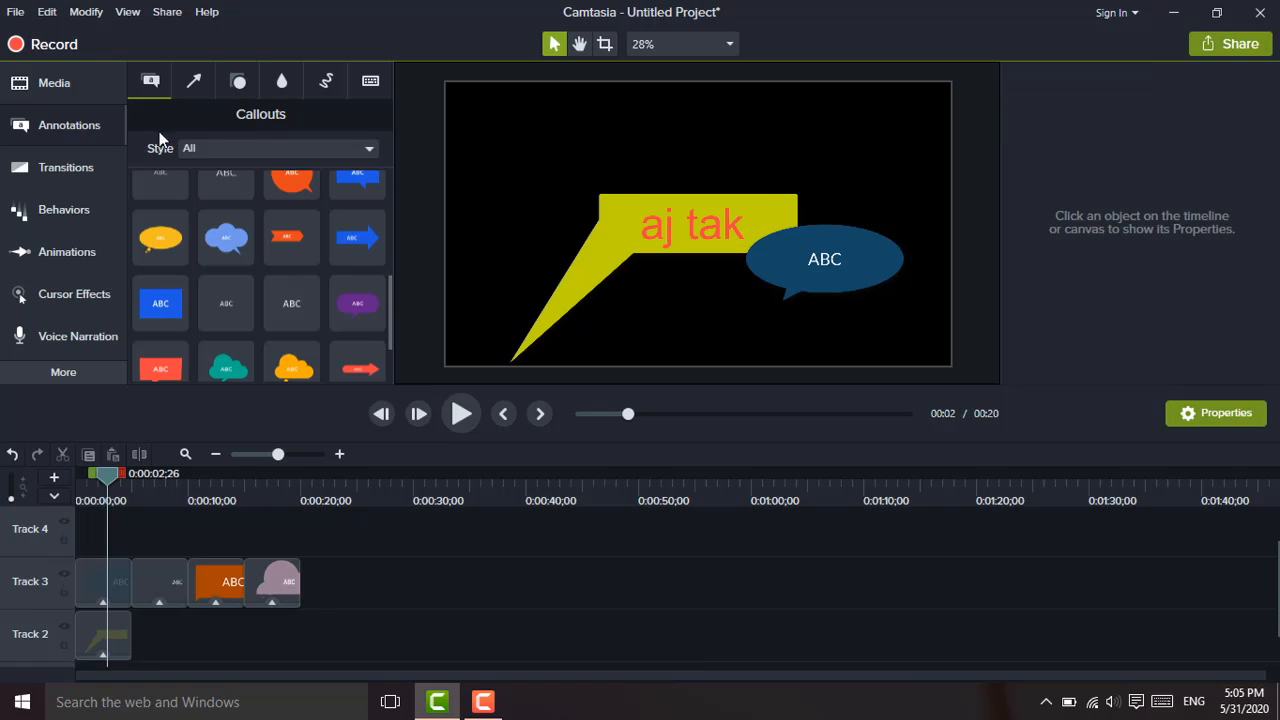
Add the mauve double-headed arrow from the Arrows & Lines annotations to Track 3, directly after the mauve cloud callout
{"action": "left_click", "coordinate": [193, 86]}
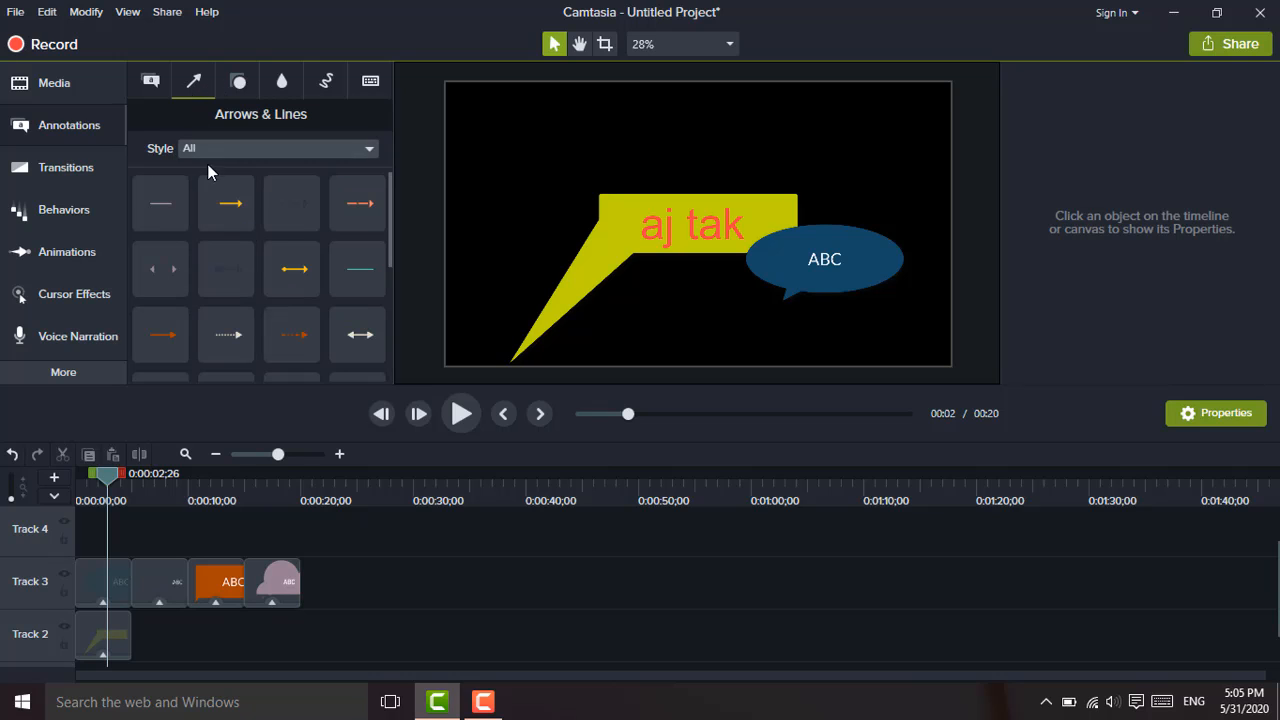
{"action": "left_click", "coordinate": [370, 150]}
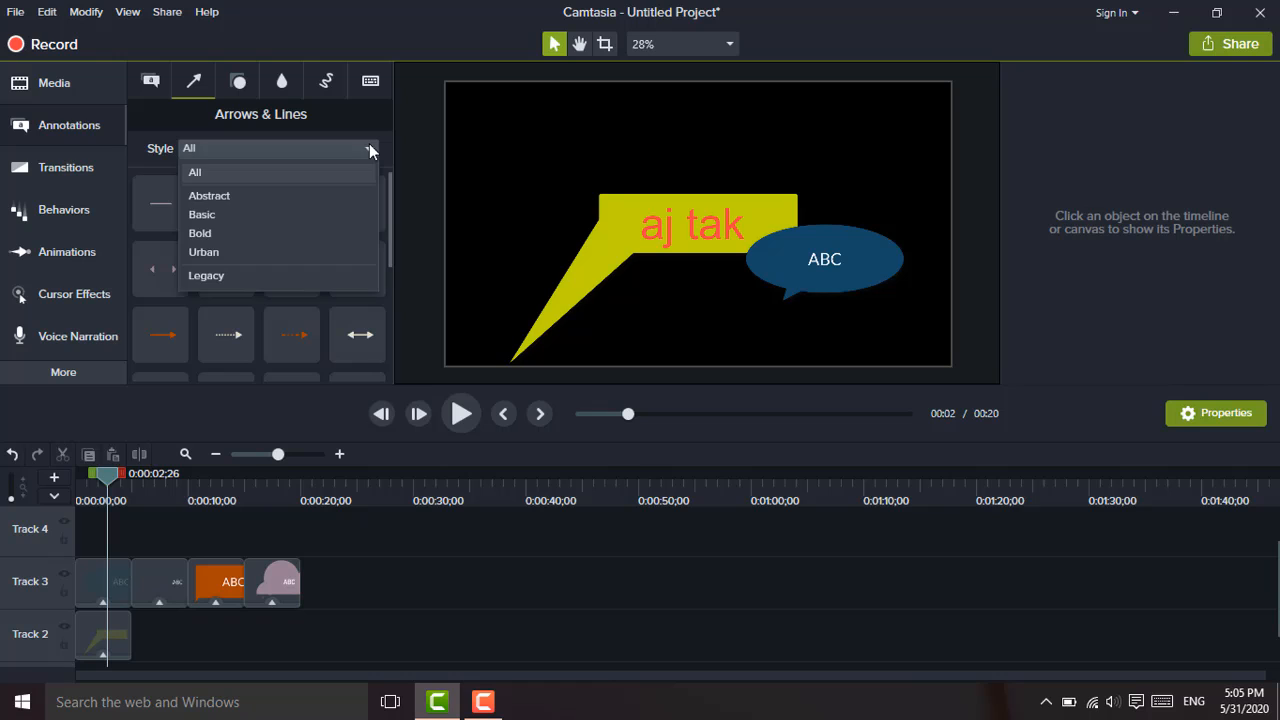
{"action": "left_click", "coordinate": [196, 171]}
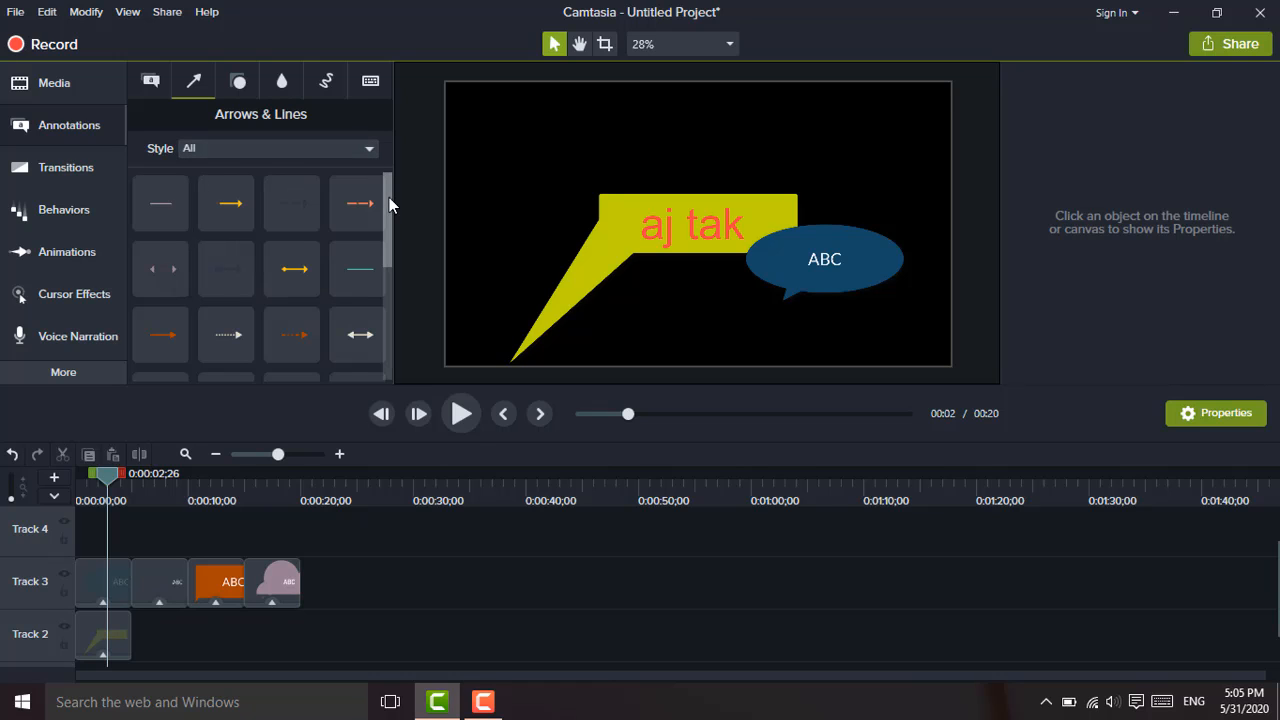
{"action": "left_click_drag", "start_coordinate": [389, 197], "coordinate": [383, 313]}
{"action": "left_click_drag", "start_coordinate": [381, 405], "coordinate": [410, 215]}
{"action": "left_click_drag", "start_coordinate": [165, 227], "coordinate": [303, 575]}
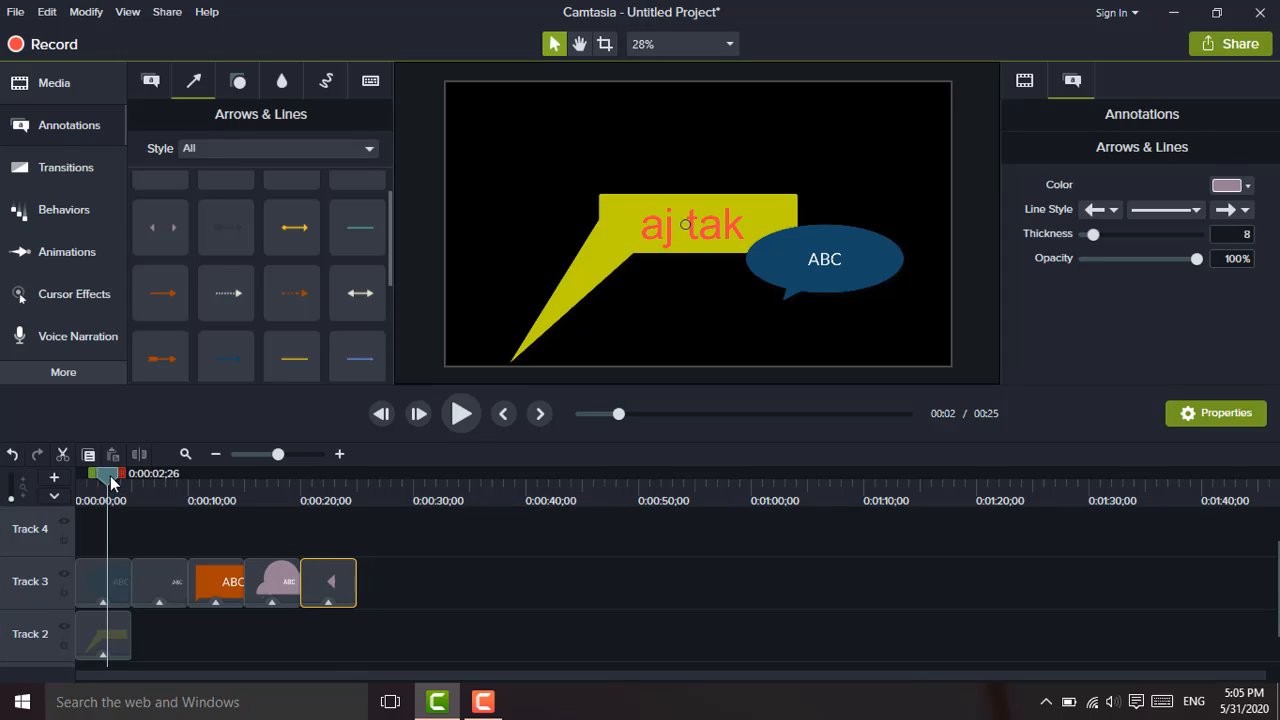
Move the playhead to about 23 s and lengthen the mauve double-headed arrow horizontally by moving its left end outward
{"action": "left_click_drag", "start_coordinate": [110, 482], "coordinate": [342, 516]}
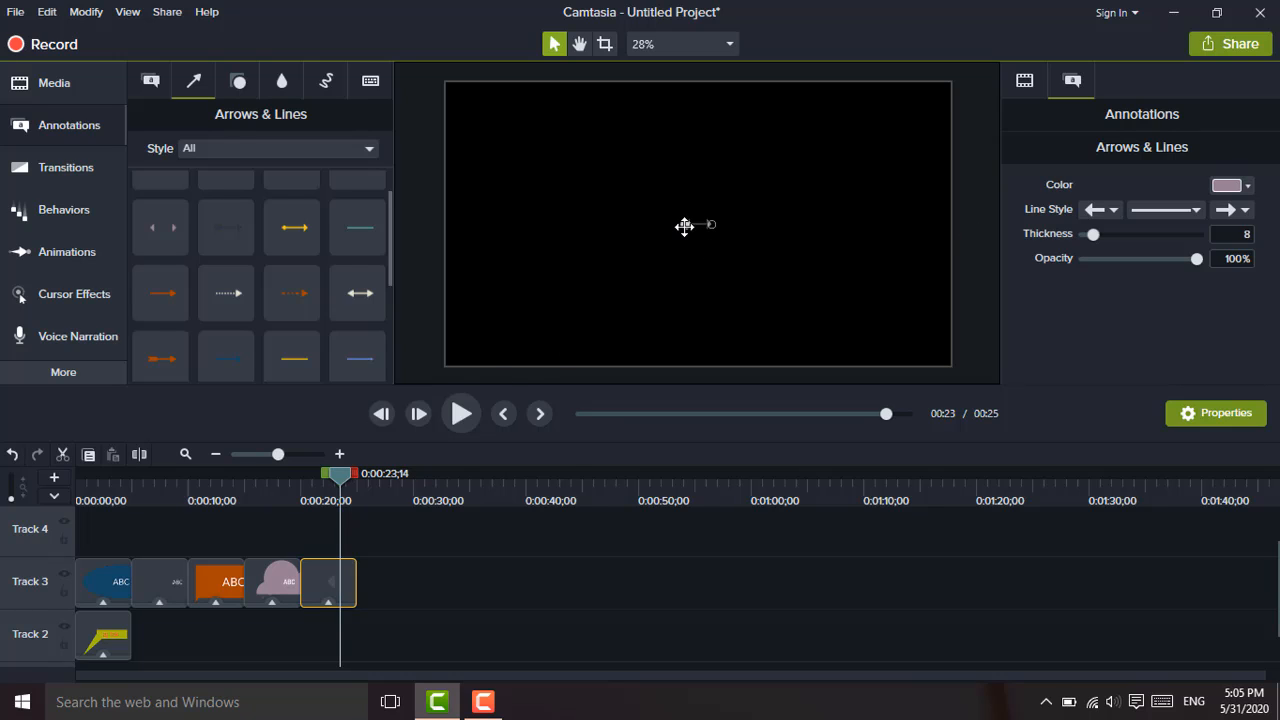
{"action": "left_click_drag", "start_coordinate": [681, 226], "coordinate": [682, 269]}
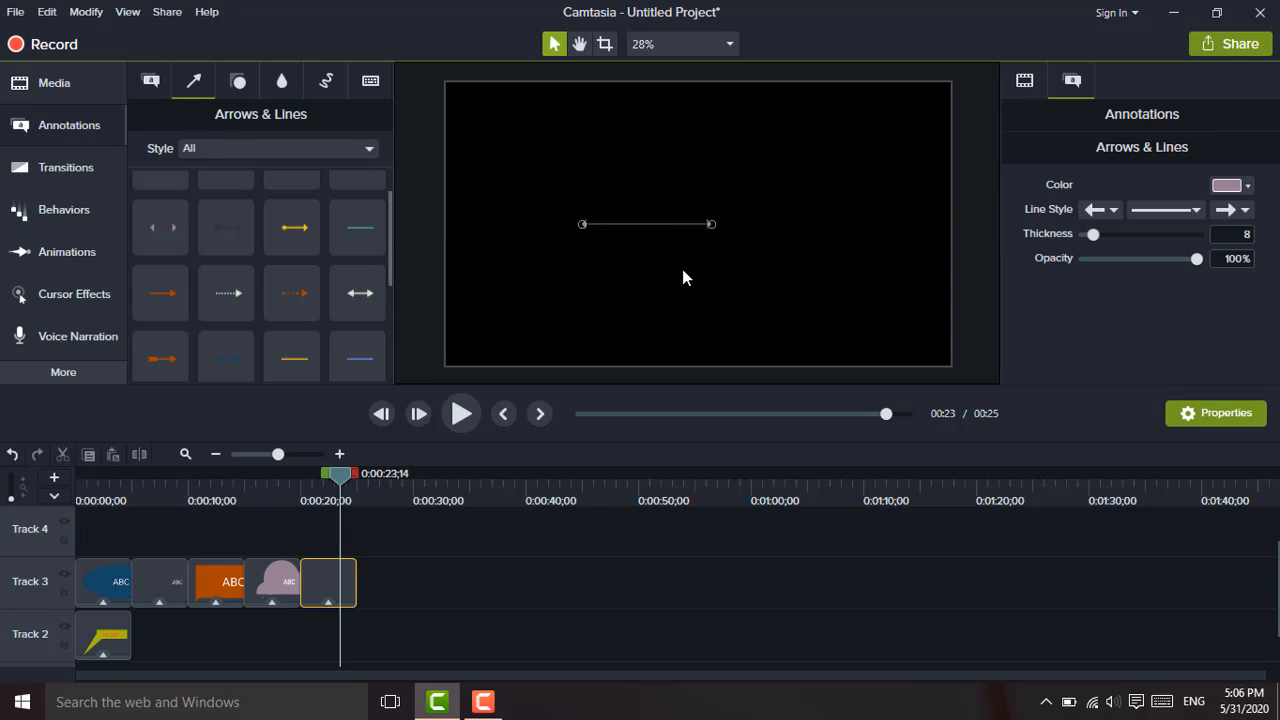
{"action": "left_click", "coordinate": [730, 291]}
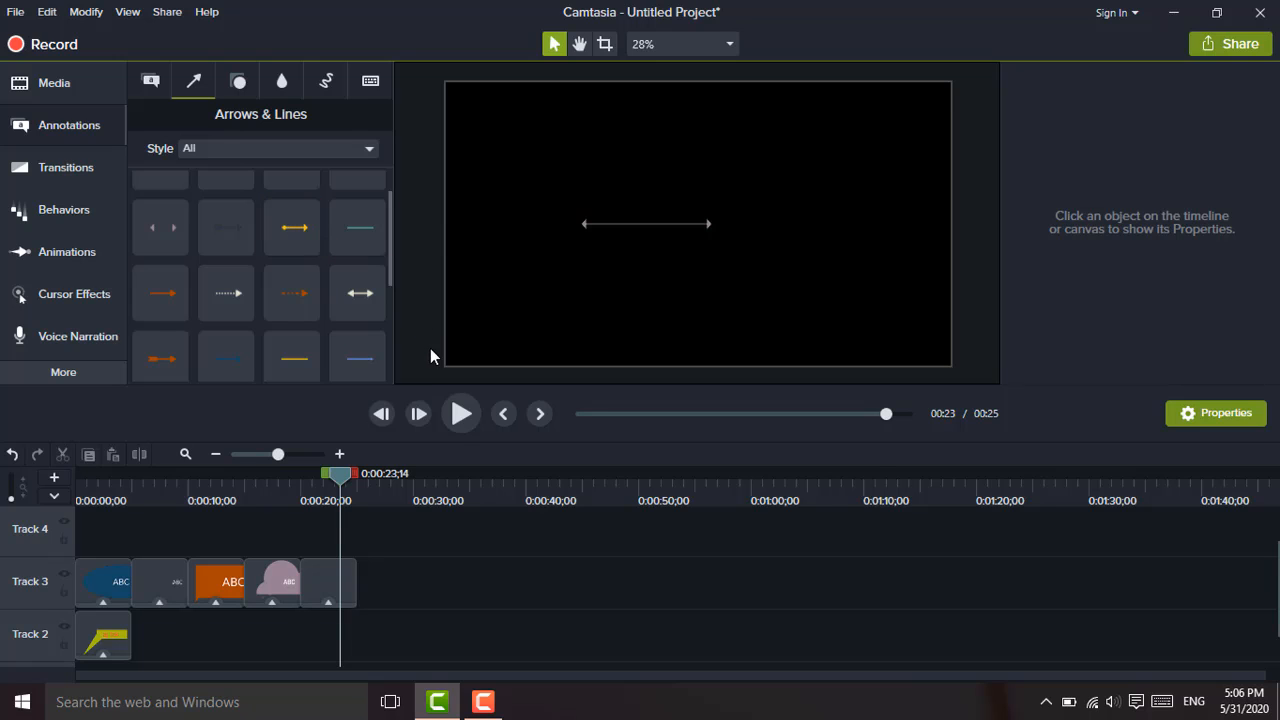
Add the cream double-headed arrow to Track 3 directly after the mauve arrow and lengthen it leftward on the canvas
{"action": "left_click_drag", "start_coordinate": [350, 279], "coordinate": [370, 570]}
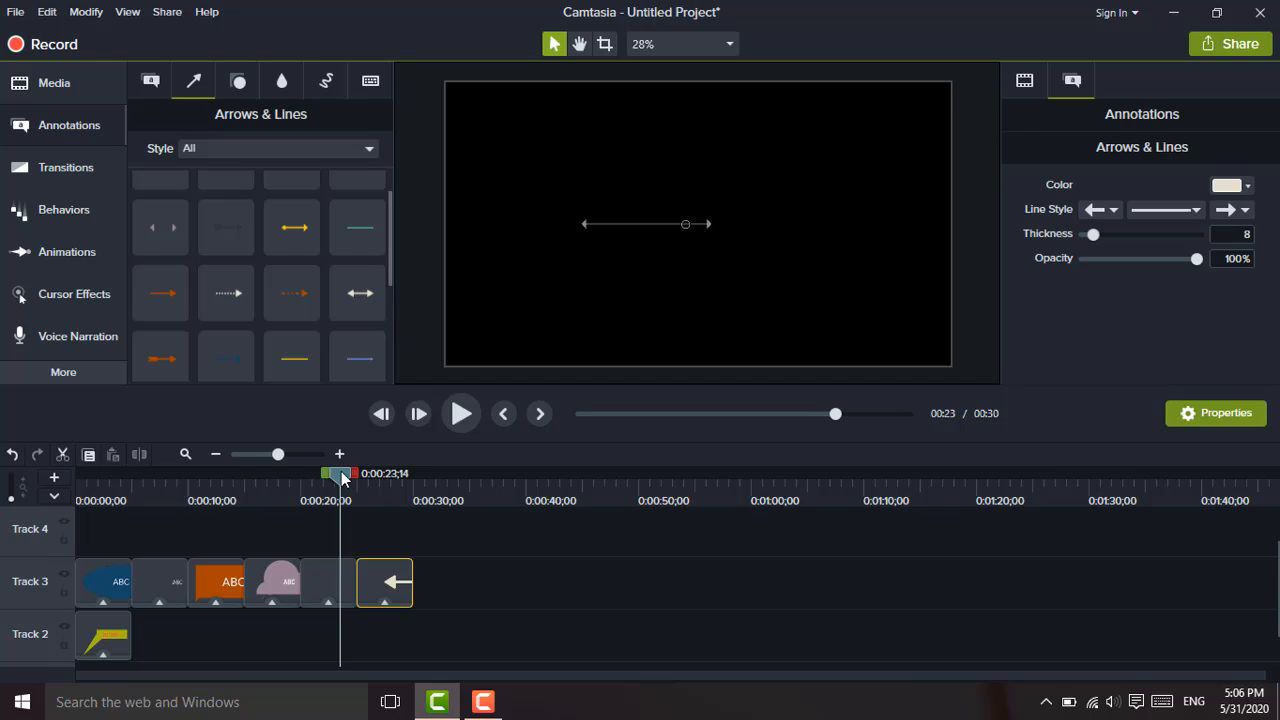
{"action": "left_click_drag", "start_coordinate": [340, 478], "coordinate": [429, 479]}
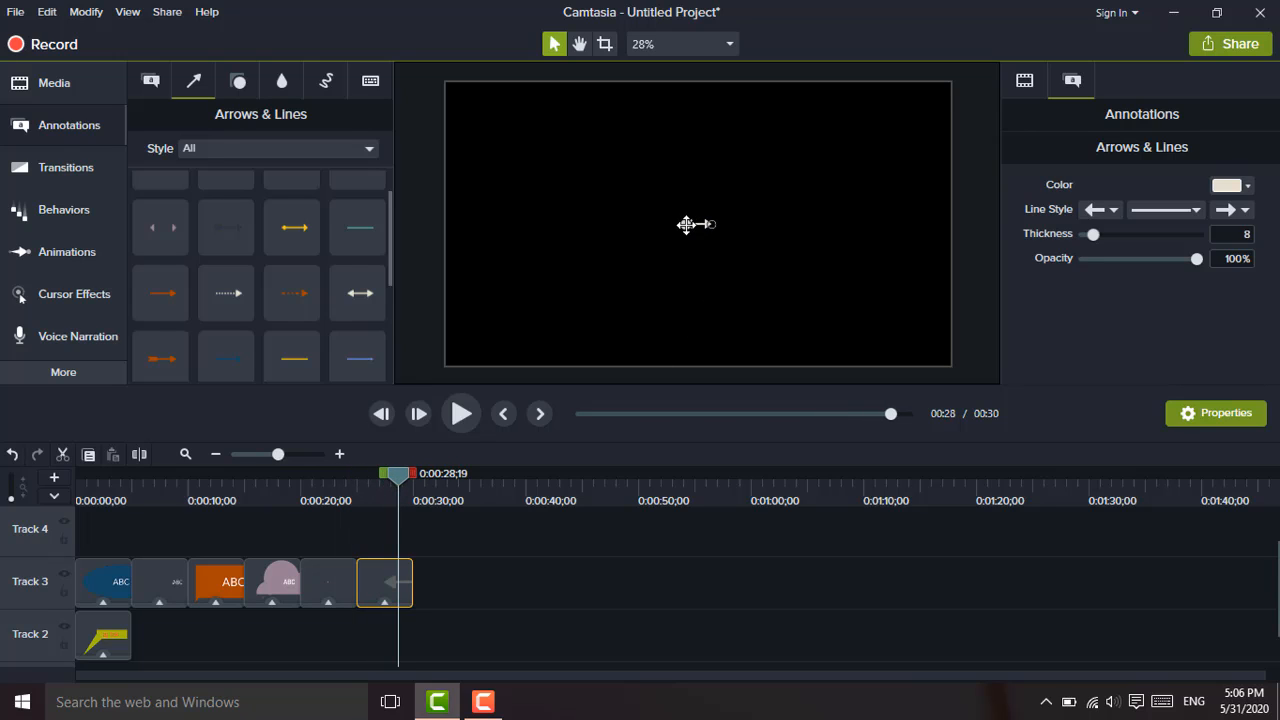
{"action": "left_click_drag", "start_coordinate": [686, 224], "coordinate": [573, 222]}
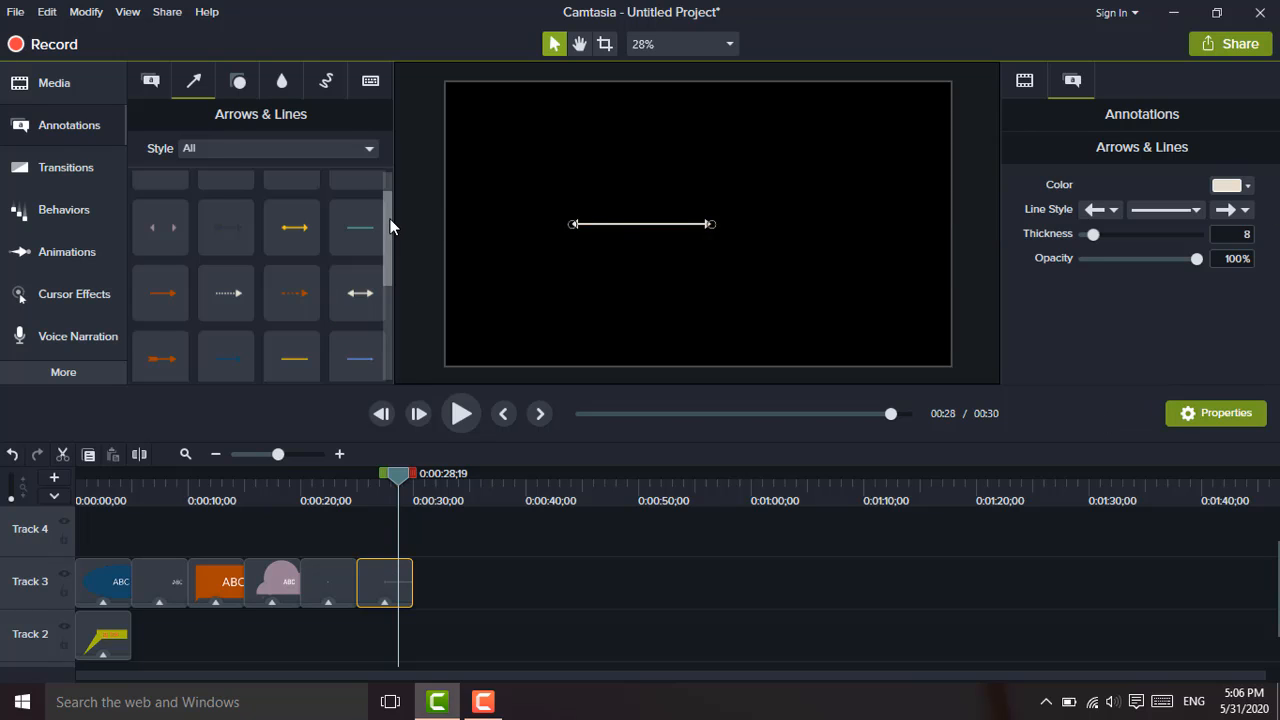
Add the orange dash-dot arrow to Track 3 directly after the cream arrow and stretch its tail left and slightly upward
{"action": "scroll", "coordinate": [388, 258], "scroll_direction": "down", "scroll_amount": 2}
{"action": "scroll", "coordinate": [388, 262], "scroll_direction": "down", "scroll_amount": 2}
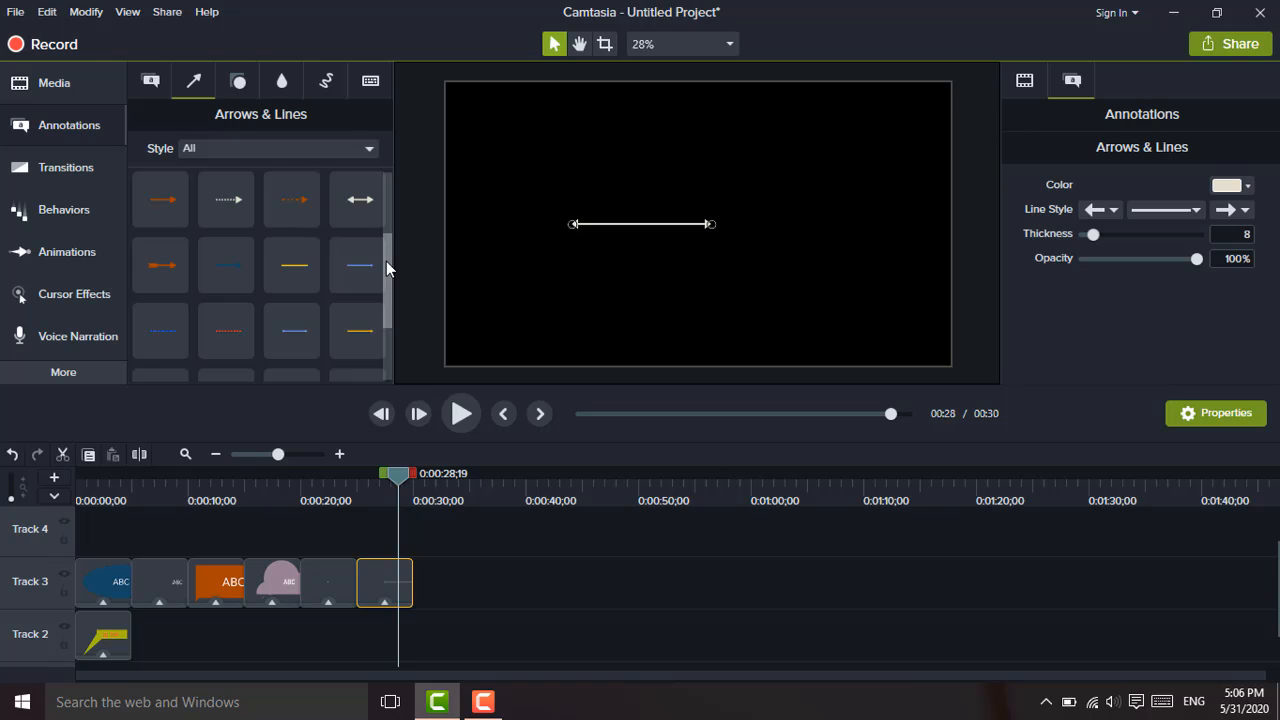
{"action": "mouse_move", "coordinate": [286, 197]}
{"action": "left_mouse_down"}
{"action": "mouse_move", "coordinate": [432, 495]}
{"action": "mouse_move", "coordinate": [418, 591]}
{"action": "left_mouse_up"}
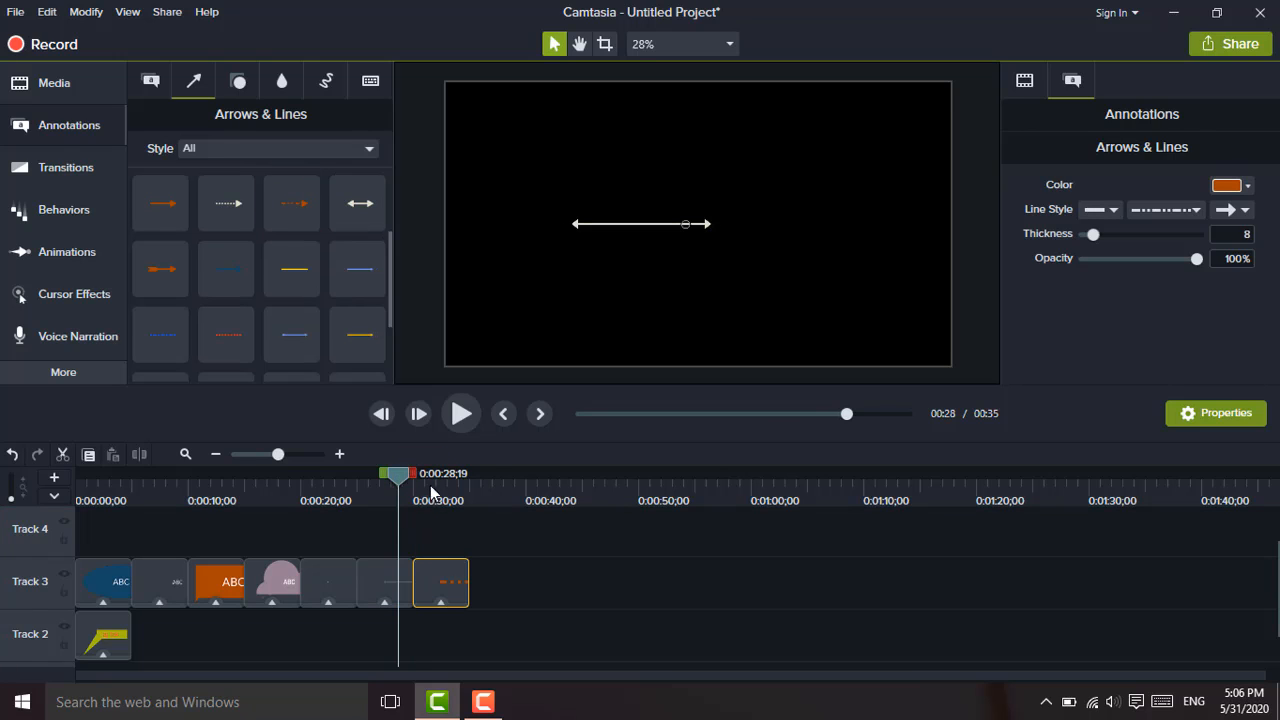
{"action": "left_click_drag", "start_coordinate": [397, 479], "coordinate": [451, 477]}
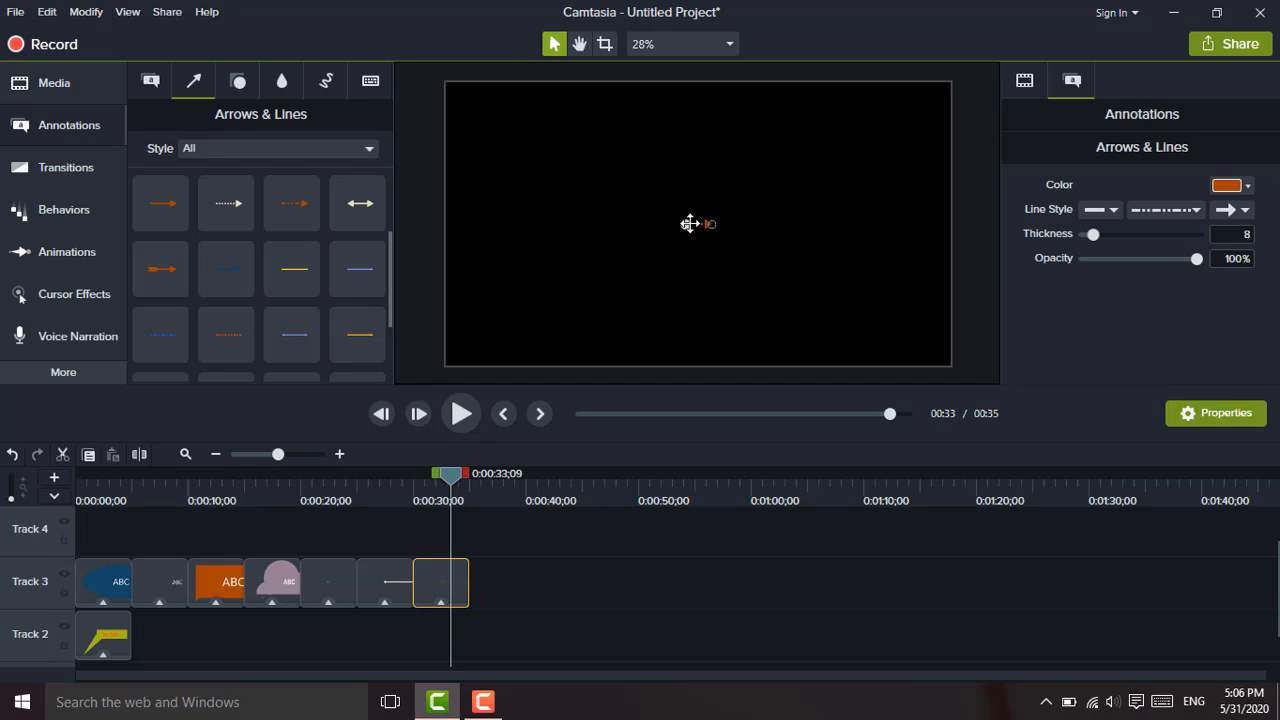
{"action": "left_click_drag", "start_coordinate": [686, 222], "coordinate": [508, 205]}
Scale the orange dash-dot arrow to 158.2%, keep its opacity at 100%, and change its color to yellow
{"action": "left_click", "coordinate": [1023, 79]}
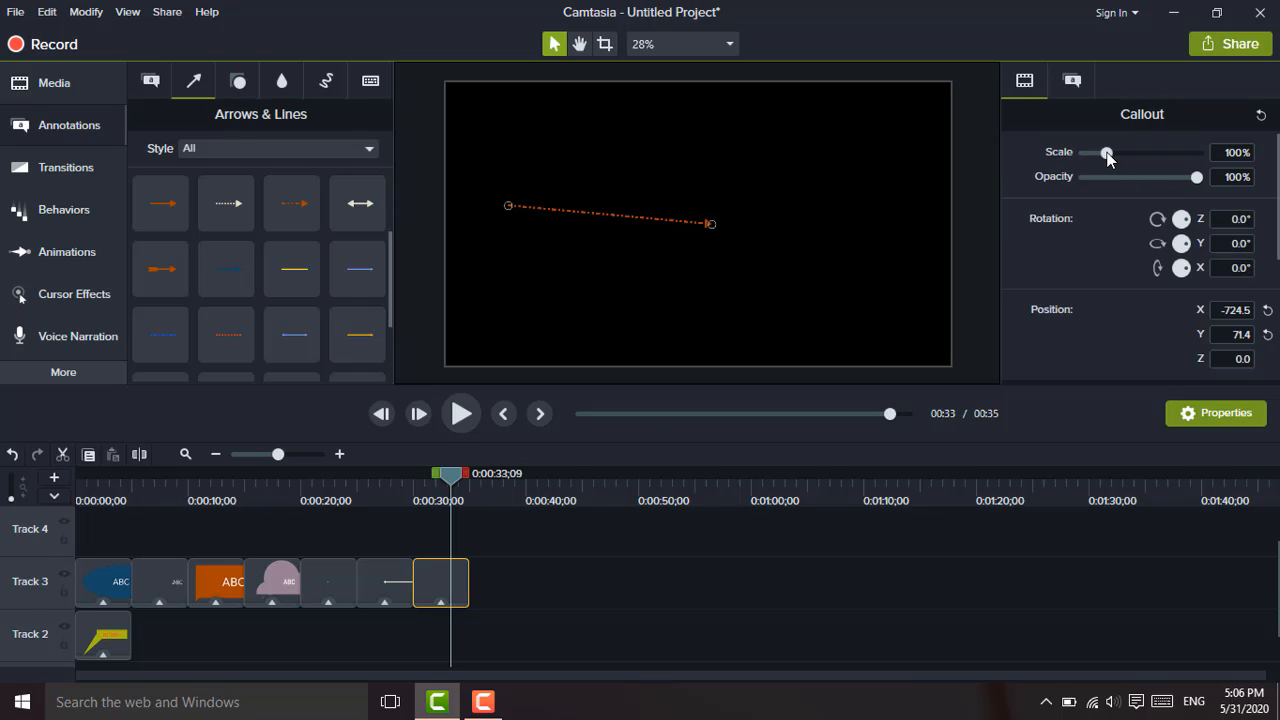
{"action": "left_click_drag", "start_coordinate": [1111, 153], "coordinate": [1120, 152]}
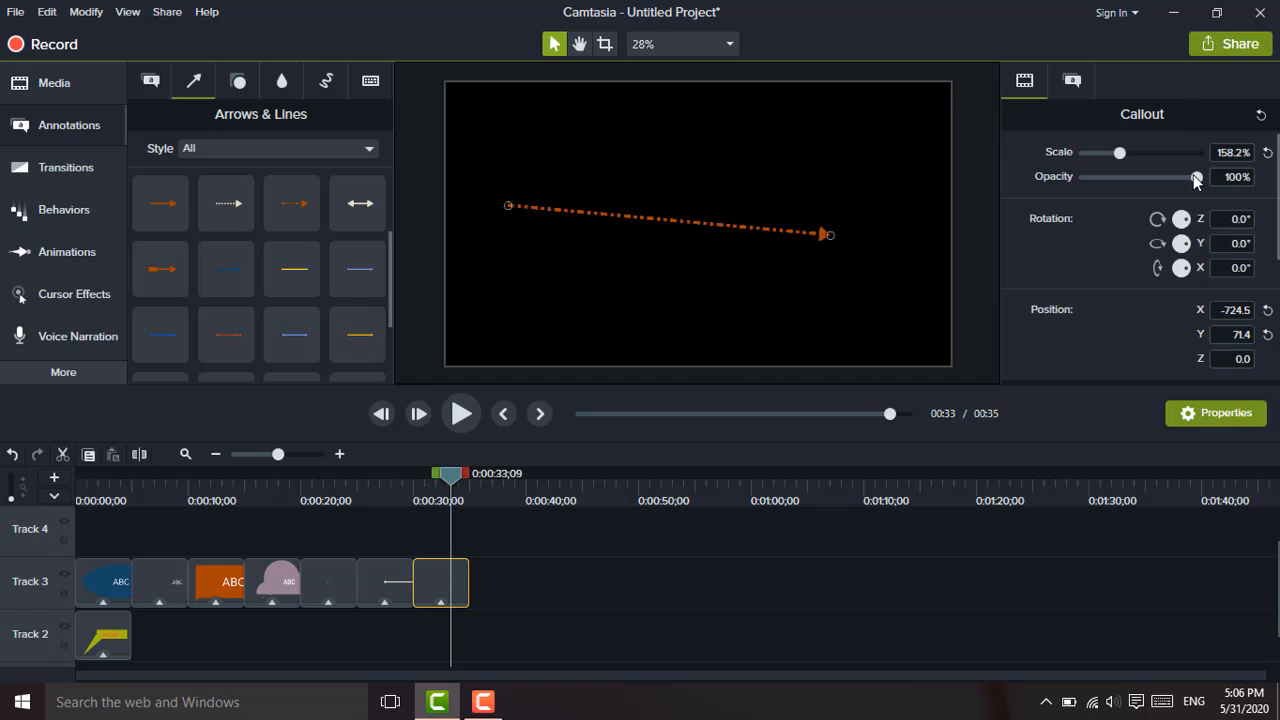
{"action": "mouse_move", "coordinate": [1196, 178]}
{"action": "left_mouse_down"}
{"action": "mouse_move", "coordinate": [1120, 177]}
{"action": "mouse_move", "coordinate": [1198, 177]}
{"action": "left_mouse_up"}
{"action": "left_click", "coordinate": [1068, 88]}
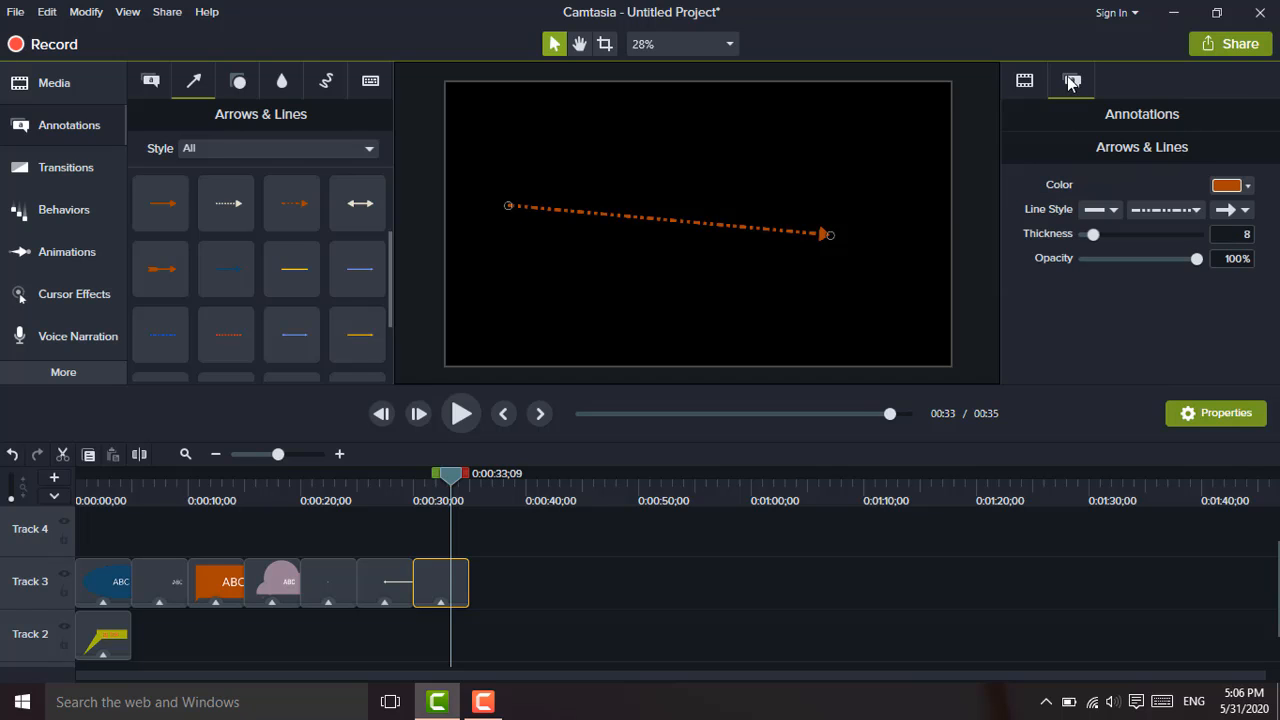
{"action": "left_click", "coordinate": [1245, 186]}
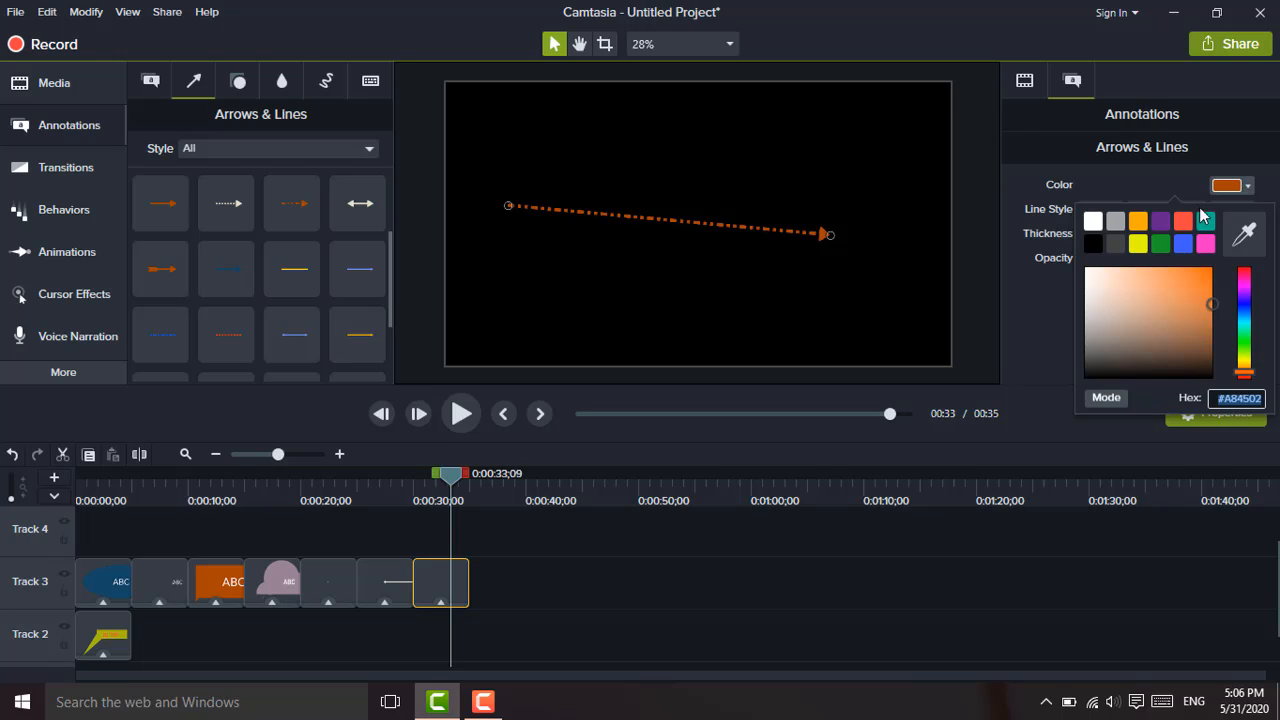
{"action": "left_click", "coordinate": [1141, 243]}
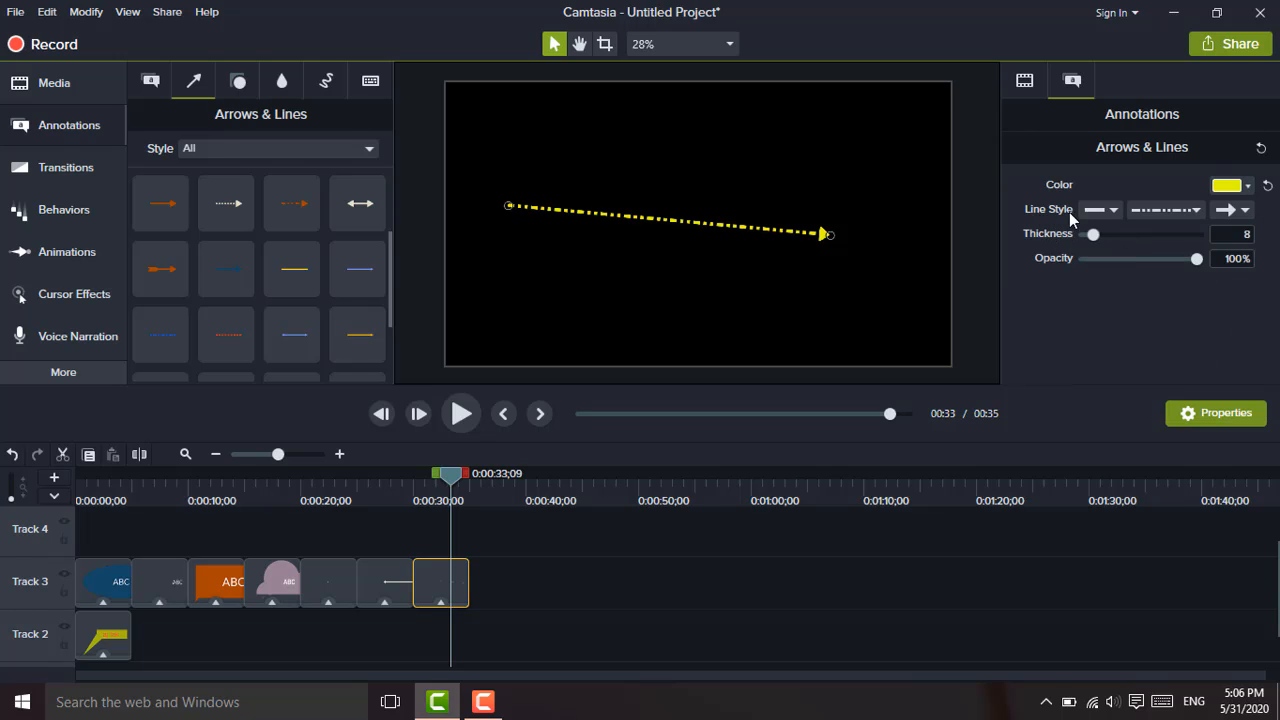
Give the start of the yellow arrow a round end, keeping the dash-dot line style
{"action": "left_click", "coordinate": [1115, 211]}
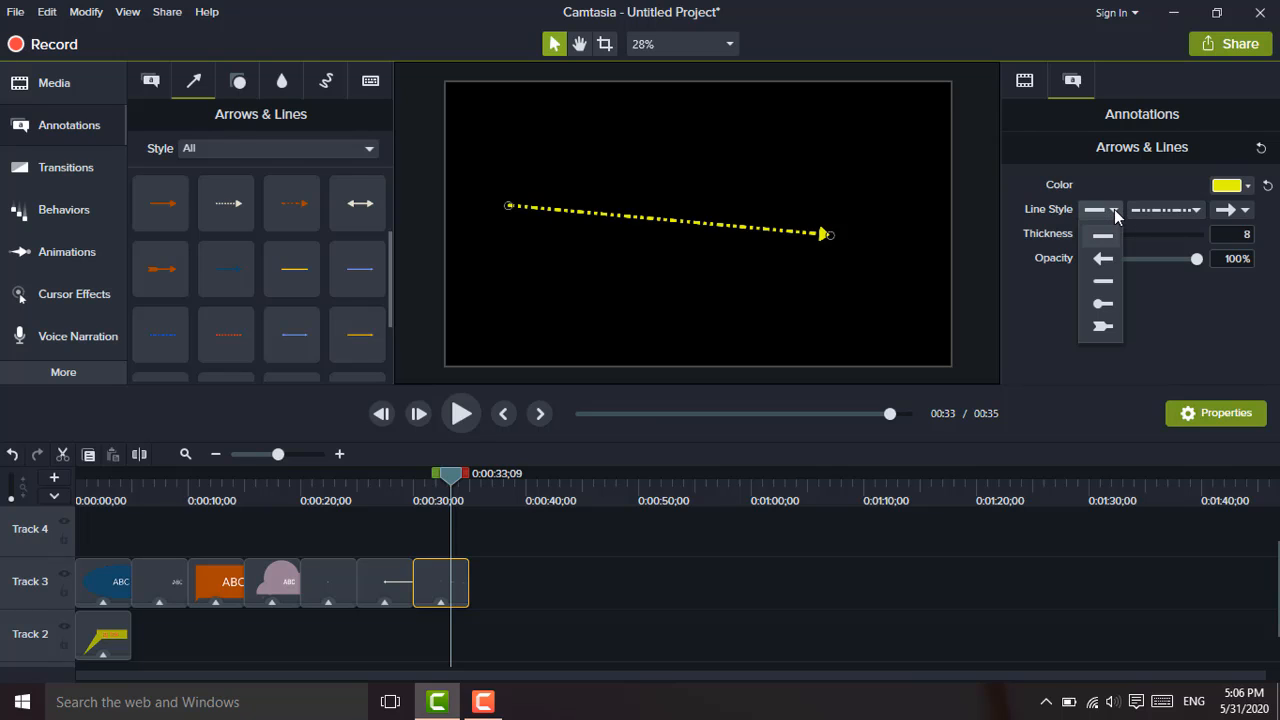
{"action": "left_click", "coordinate": [1103, 304]}
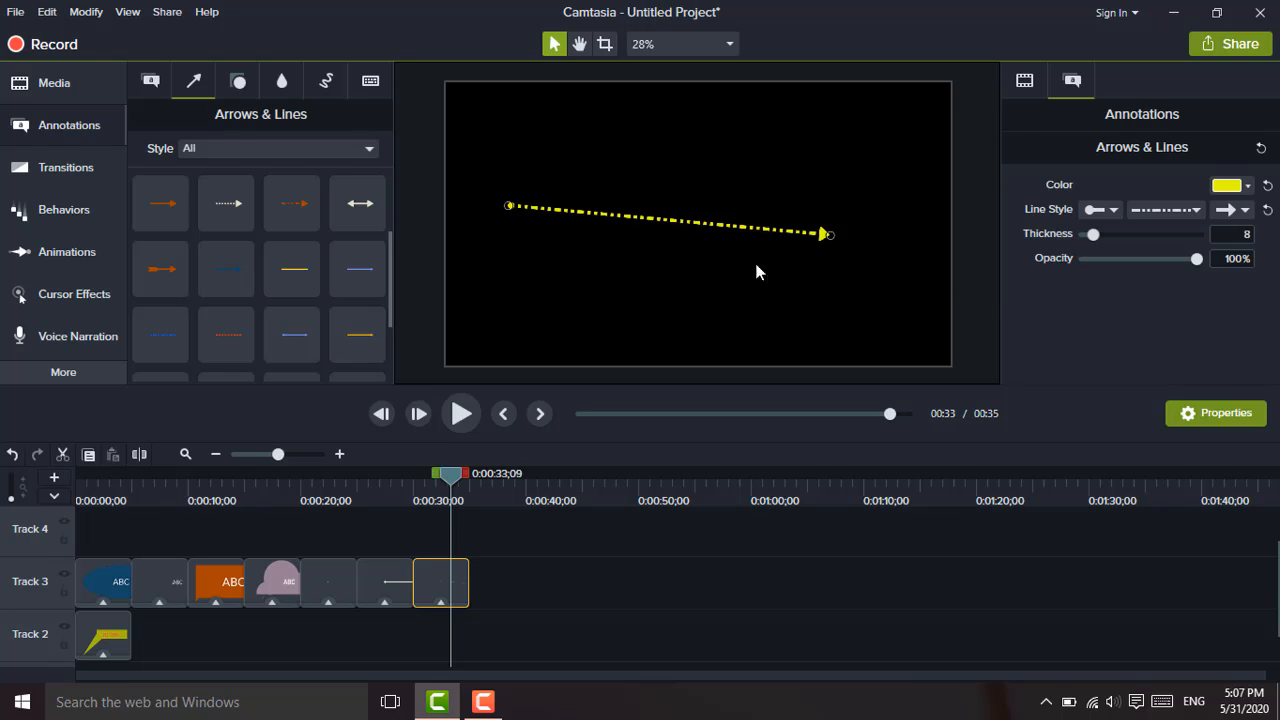
{"action": "left_click", "coordinate": [1196, 211]}
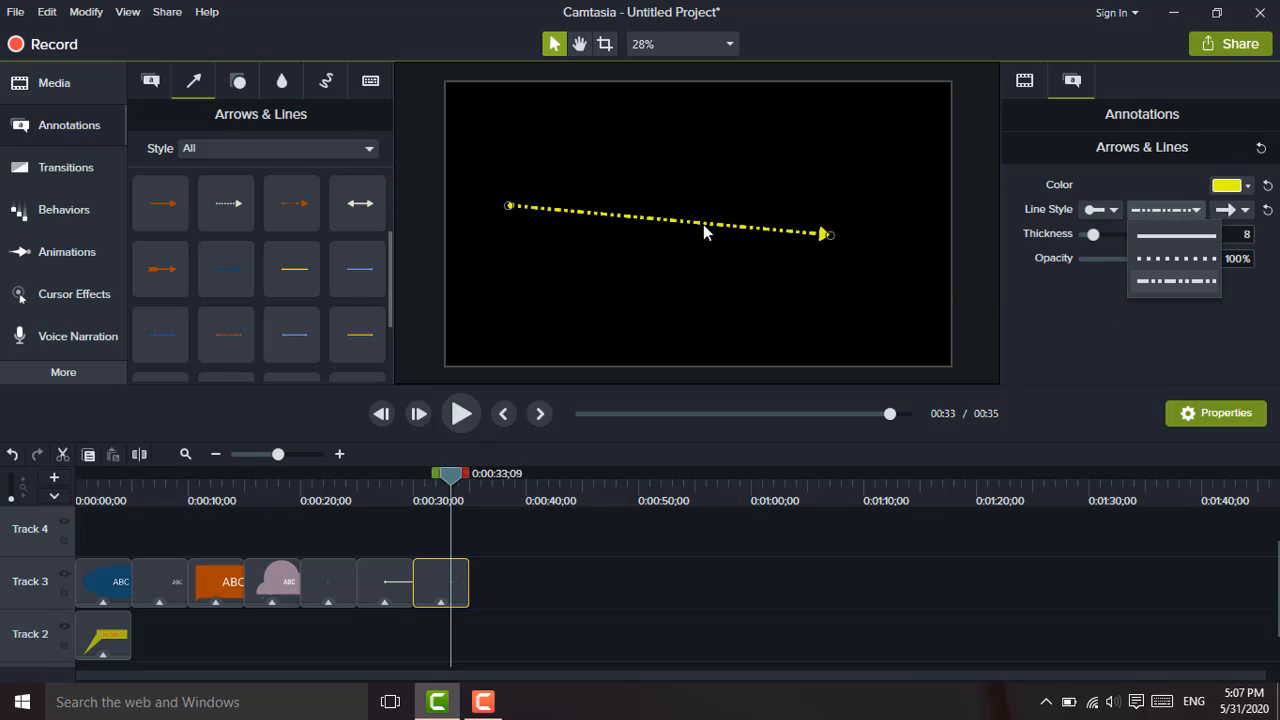
{"action": "left_click", "coordinate": [1124, 286]}
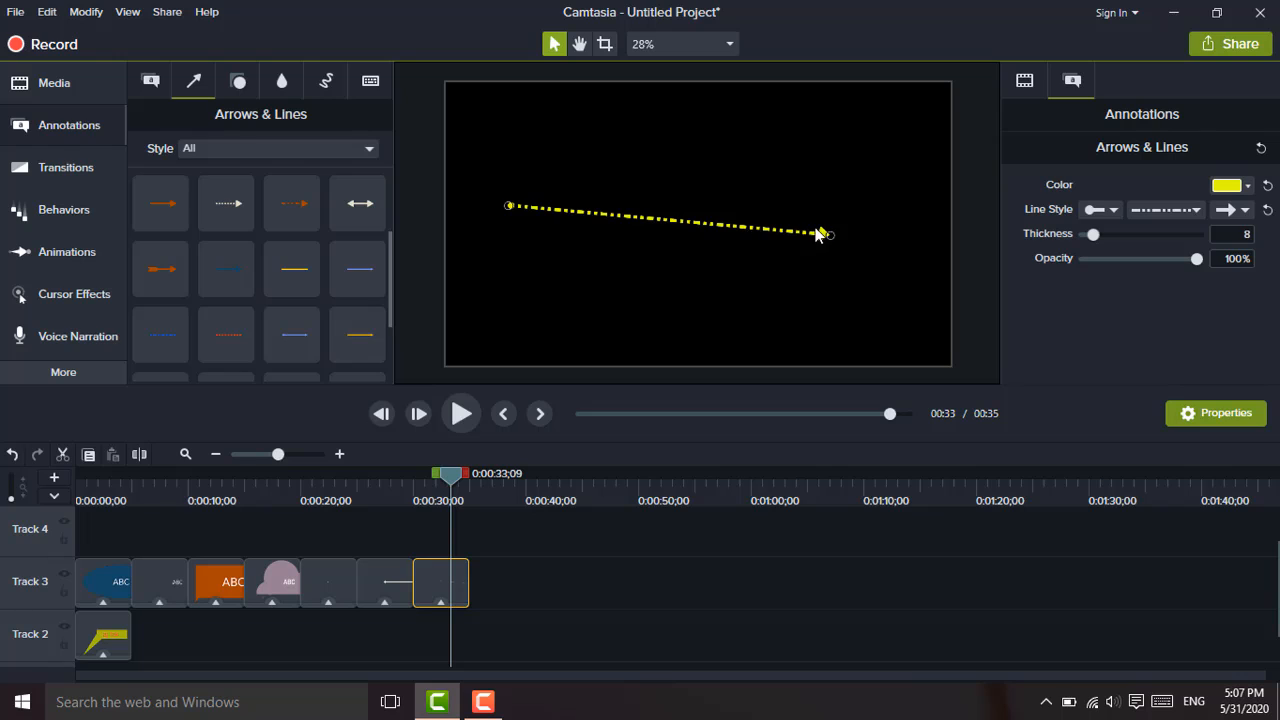
Change the yellow arrow's line style to an arrowhead start, a solid line and a feathered tail end
{"action": "left_click", "coordinate": [1113, 212]}
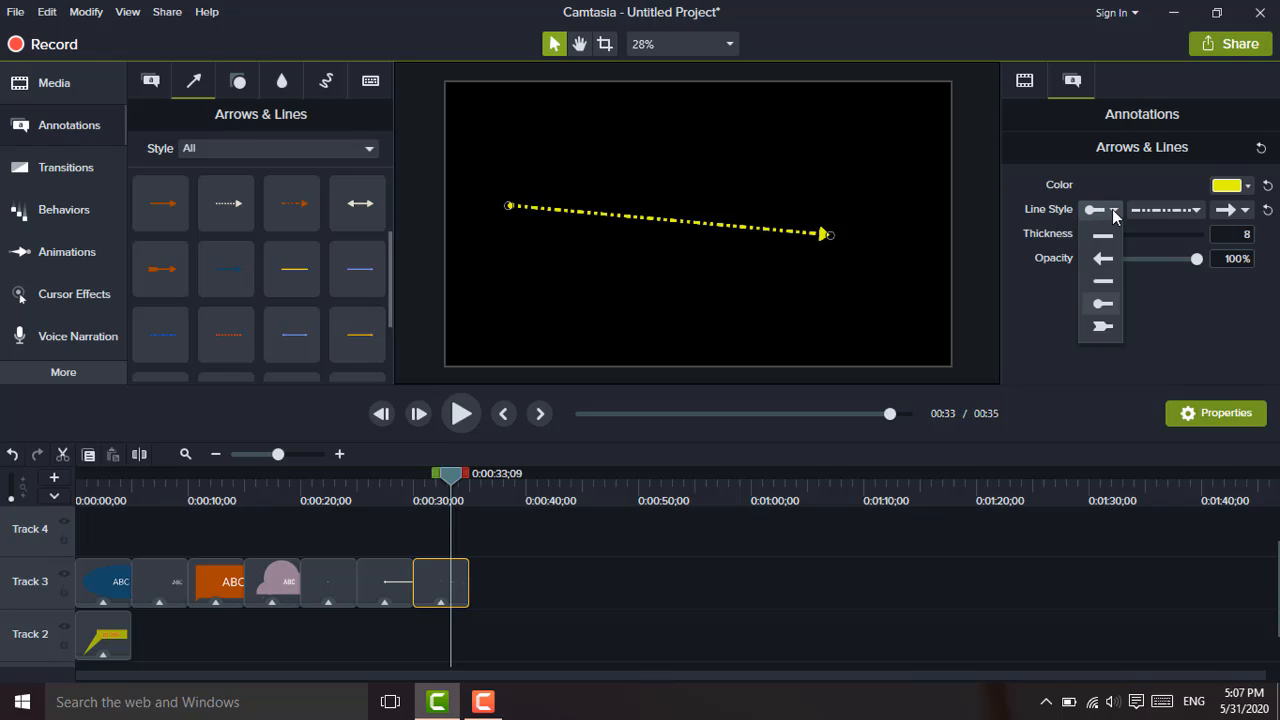
{"action": "left_click", "coordinate": [1102, 259]}
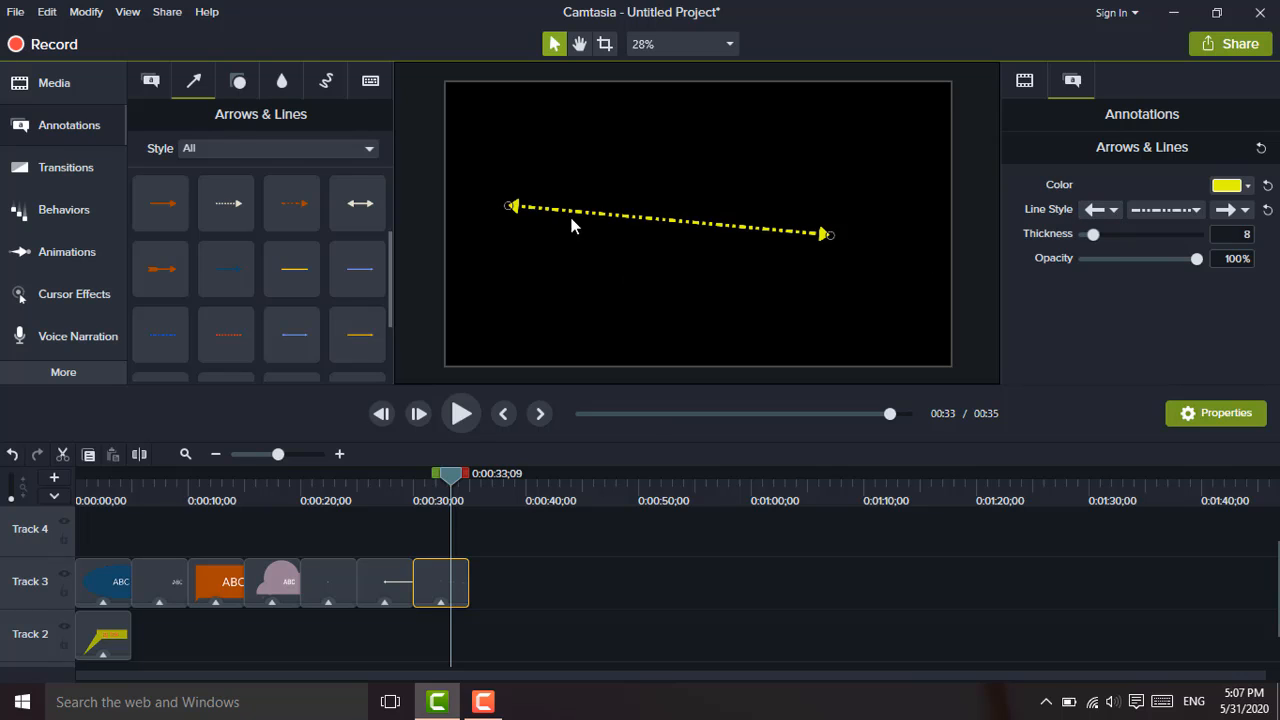
{"action": "left_click", "coordinate": [1197, 211]}
{"action": "left_click", "coordinate": [1180, 235]}
{"action": "left_click", "coordinate": [1245, 210]}
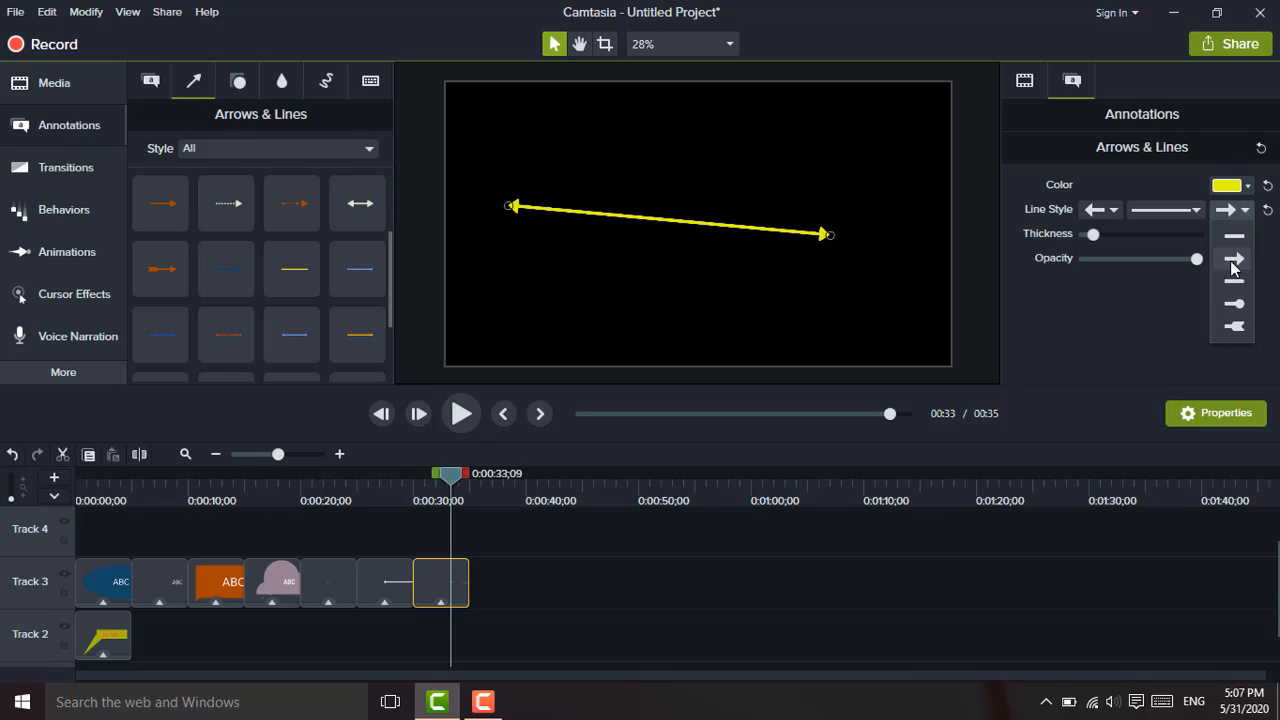
{"action": "left_click", "coordinate": [1236, 327]}
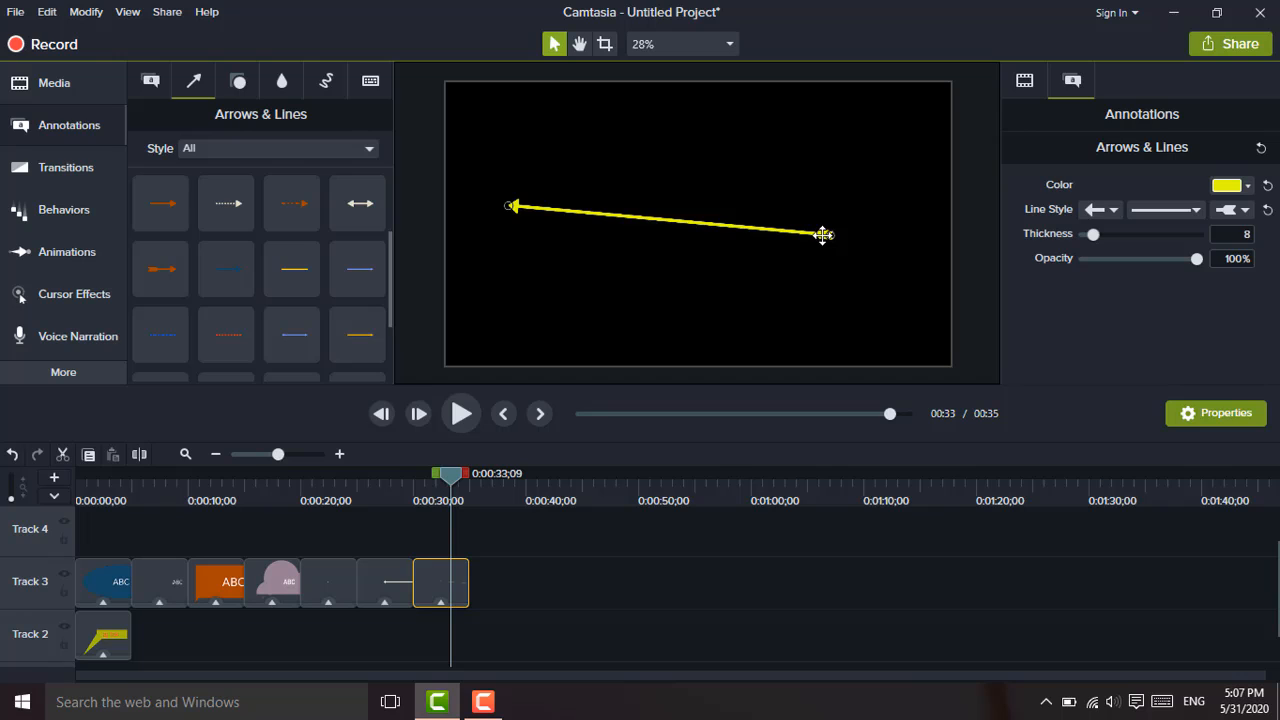
Nudge the yellow arrow slightly upward and set its thickness to 35, keeping its opacity at 100%
{"action": "mouse_move", "coordinate": [820, 236]}
{"action": "left_mouse_down"}
{"action": "mouse_move", "coordinate": [824, 190]}
{"action": "mouse_move", "coordinate": [829, 222]}
{"action": "left_mouse_up"}
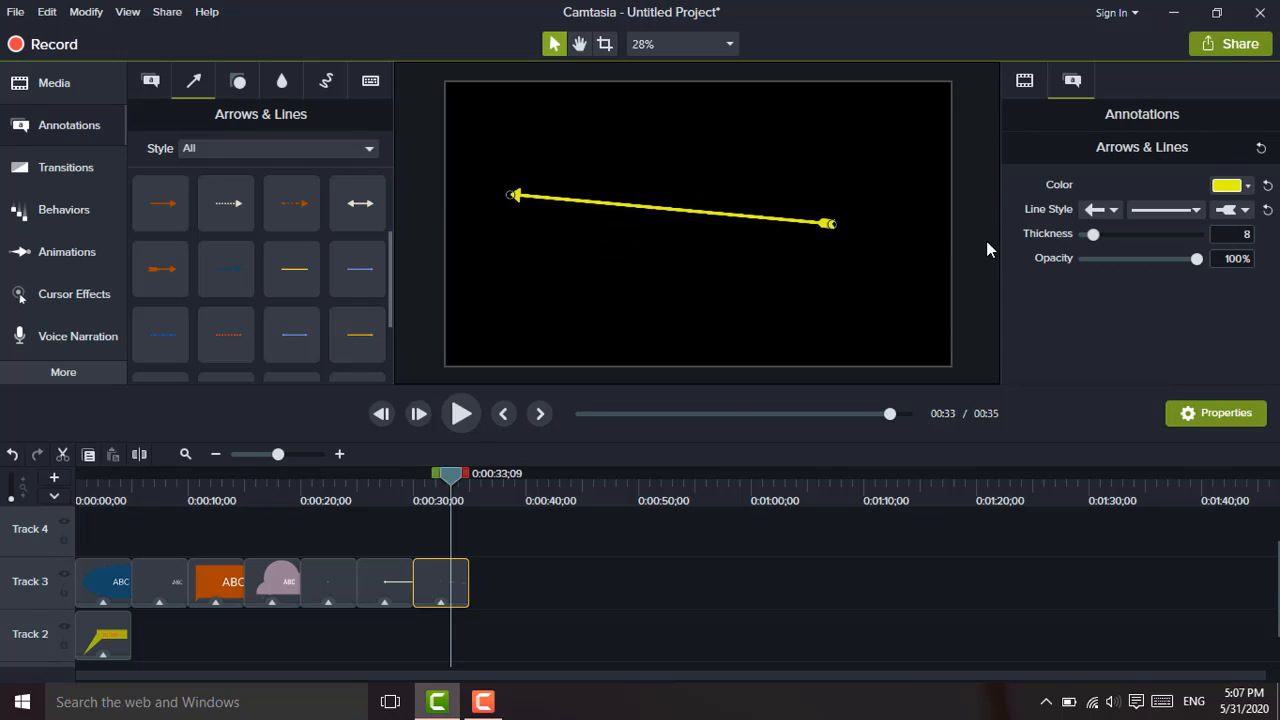
{"action": "left_click_drag", "start_coordinate": [1095, 234], "coordinate": [1147, 235]}
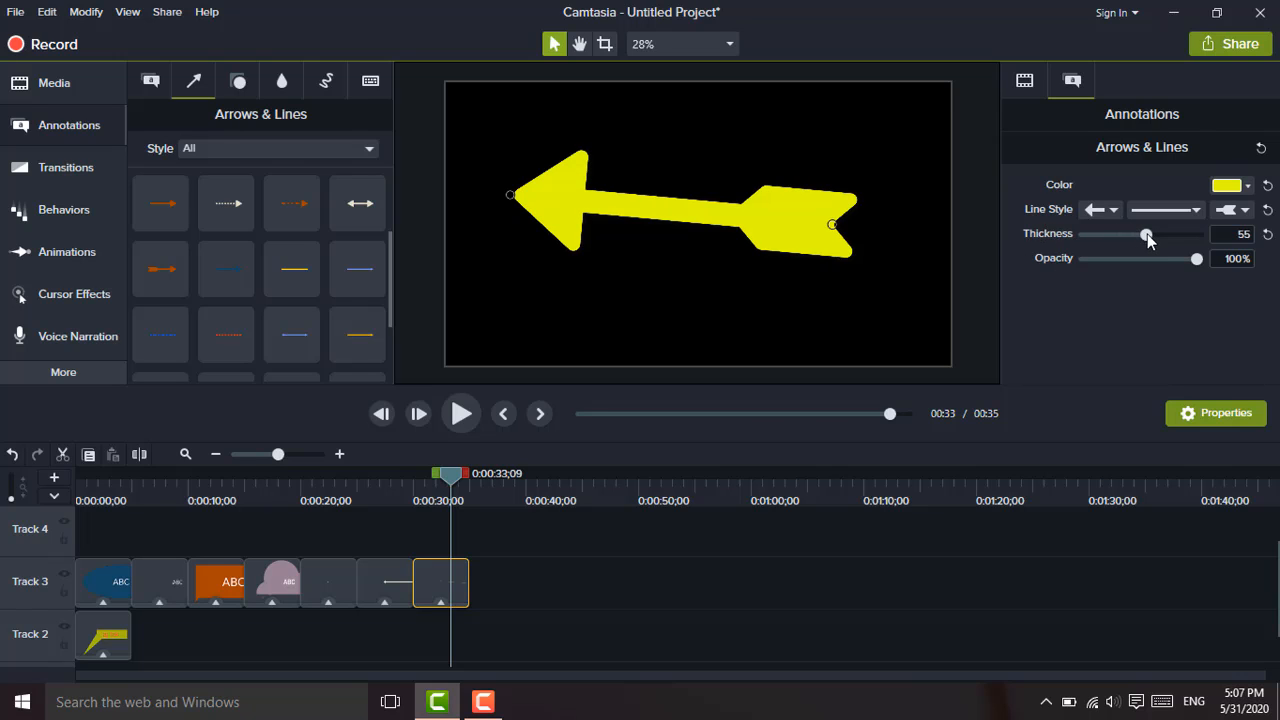
{"action": "mouse_move", "coordinate": [1147, 237]}
{"action": "left_mouse_down"}
{"action": "mouse_move", "coordinate": [1180, 238]}
{"action": "mouse_move", "coordinate": [1123, 240]}
{"action": "left_mouse_up"}
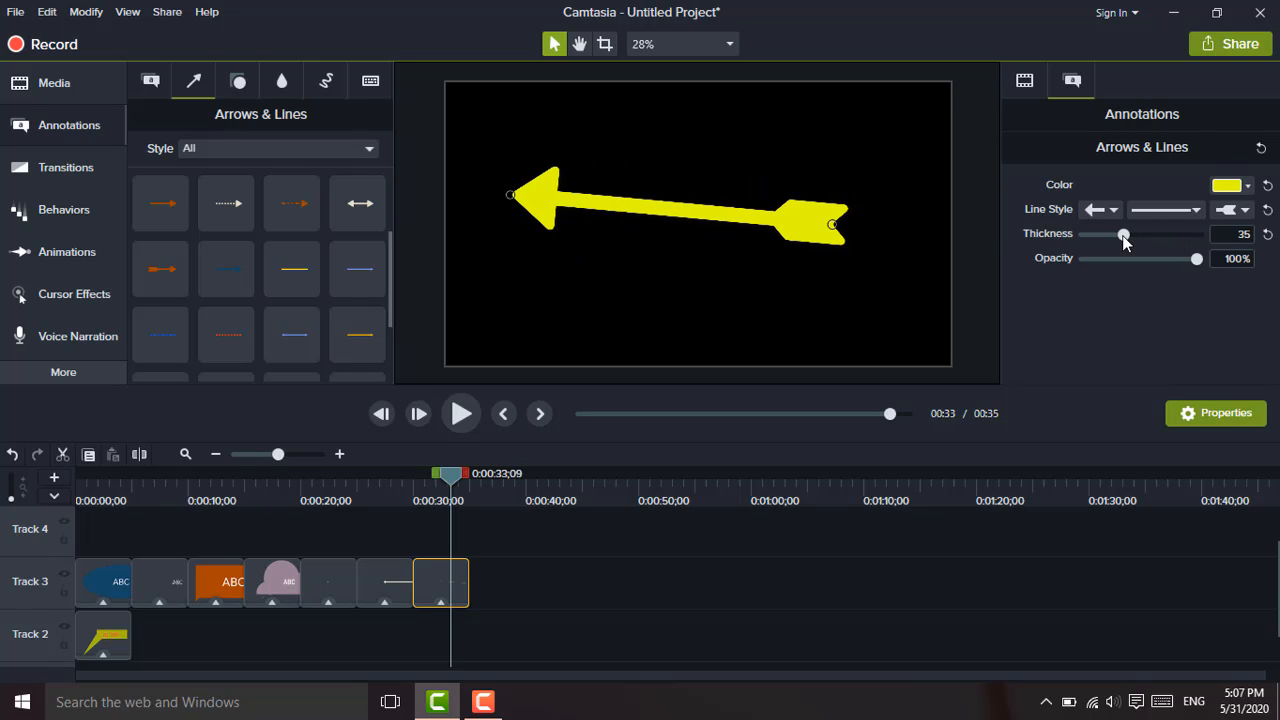
{"action": "mouse_move", "coordinate": [1201, 259]}
{"action": "left_mouse_down"}
{"action": "mouse_move", "coordinate": [1093, 262]}
{"action": "mouse_move", "coordinate": [1216, 272]}
{"action": "left_mouse_up"}
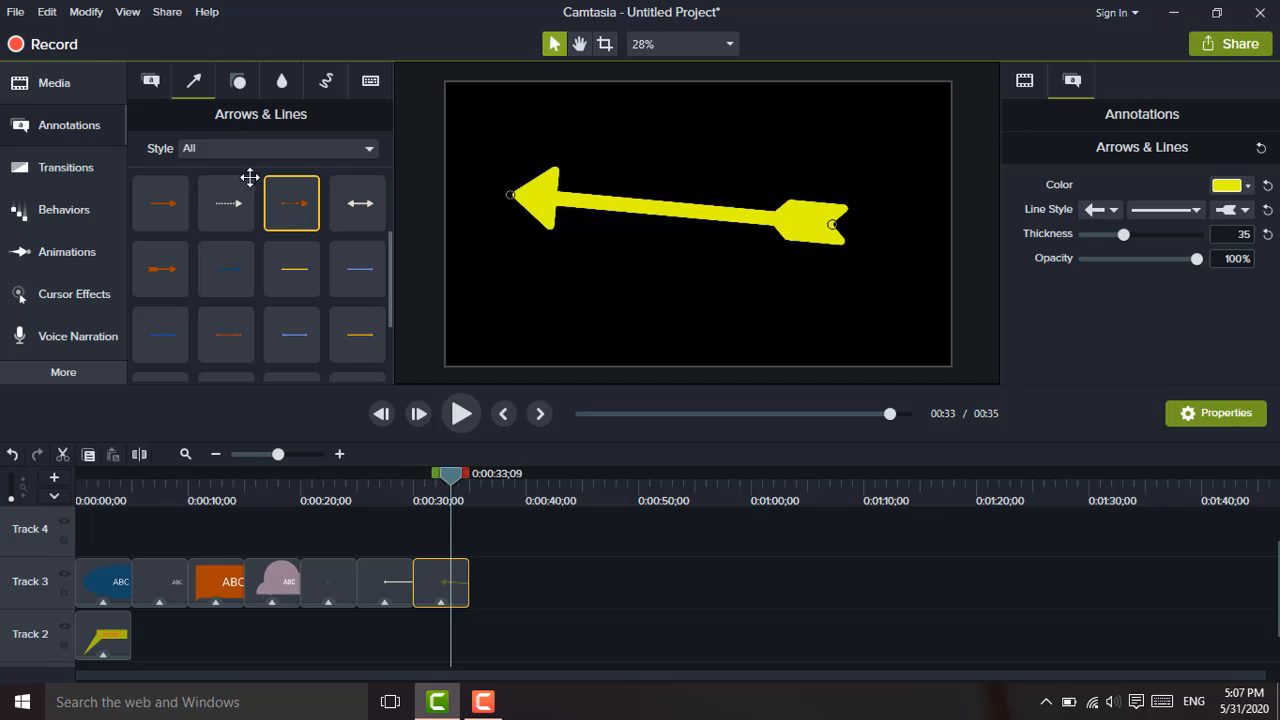
Move the playhead to about 12 s and enlarge the orange ABC speech bubble until it covers the entire canvas
{"action": "left_click", "coordinate": [150, 84]}
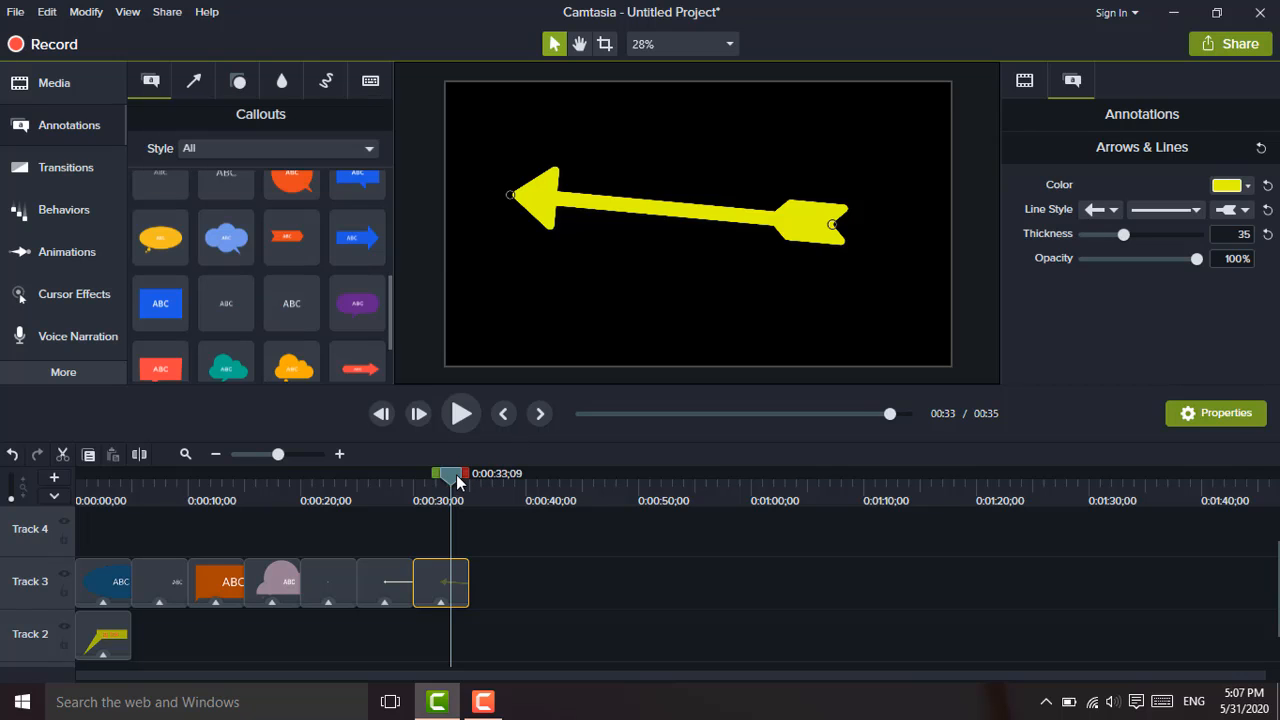
{"action": "left_click_drag", "start_coordinate": [455, 476], "coordinate": [214, 477]}
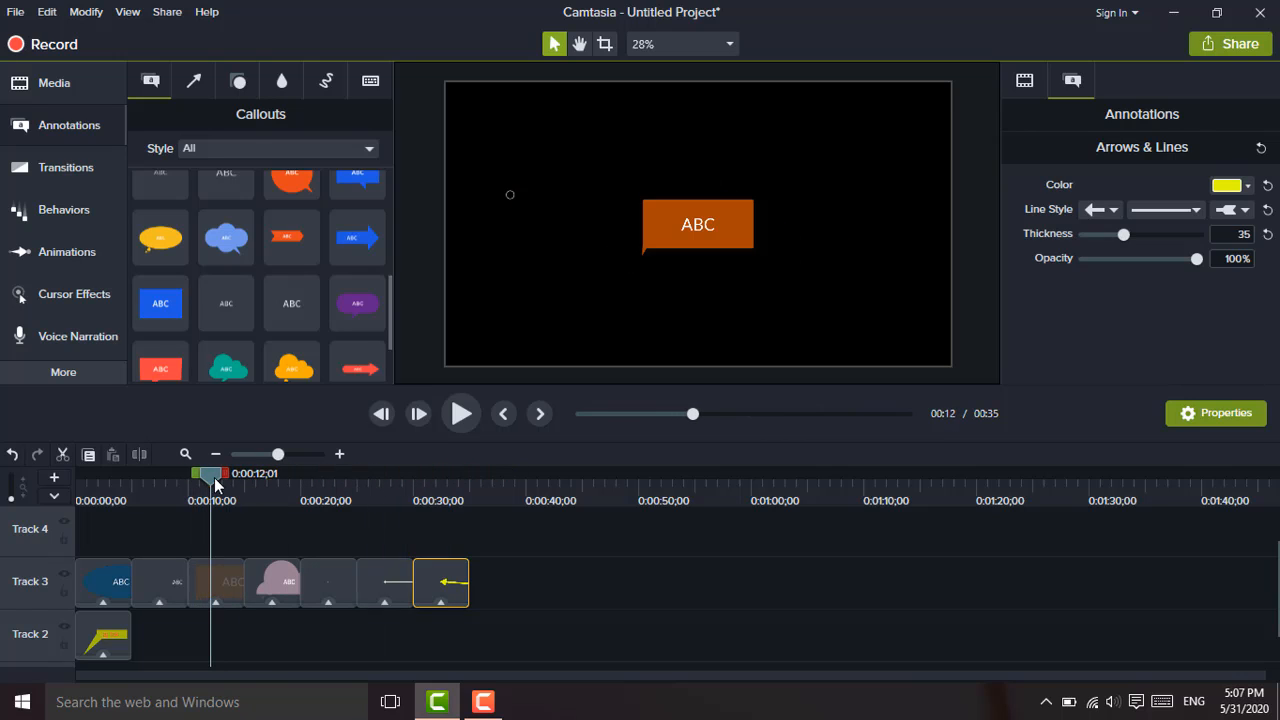
{"action": "left_click", "coordinate": [652, 236]}
{"action": "left_click_drag", "start_coordinate": [645, 246], "coordinate": [436, 368]}
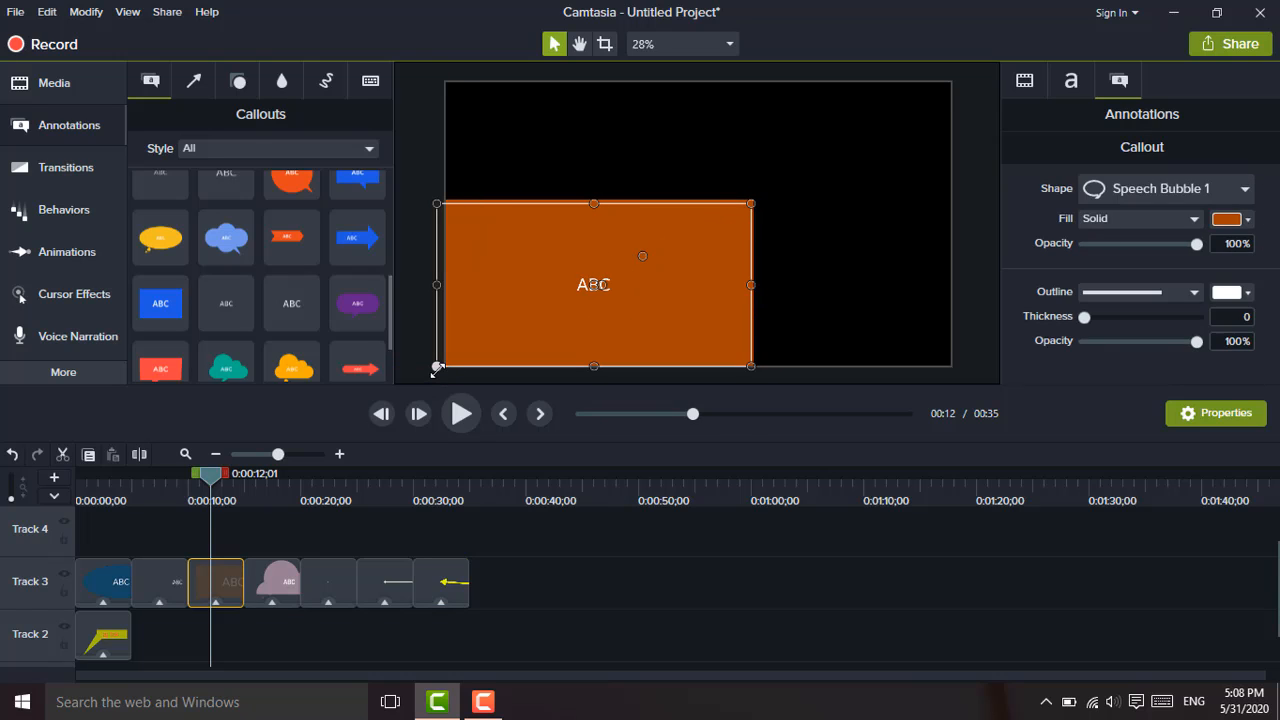
{"action": "left_click_drag", "start_coordinate": [750, 204], "coordinate": [951, 84]}
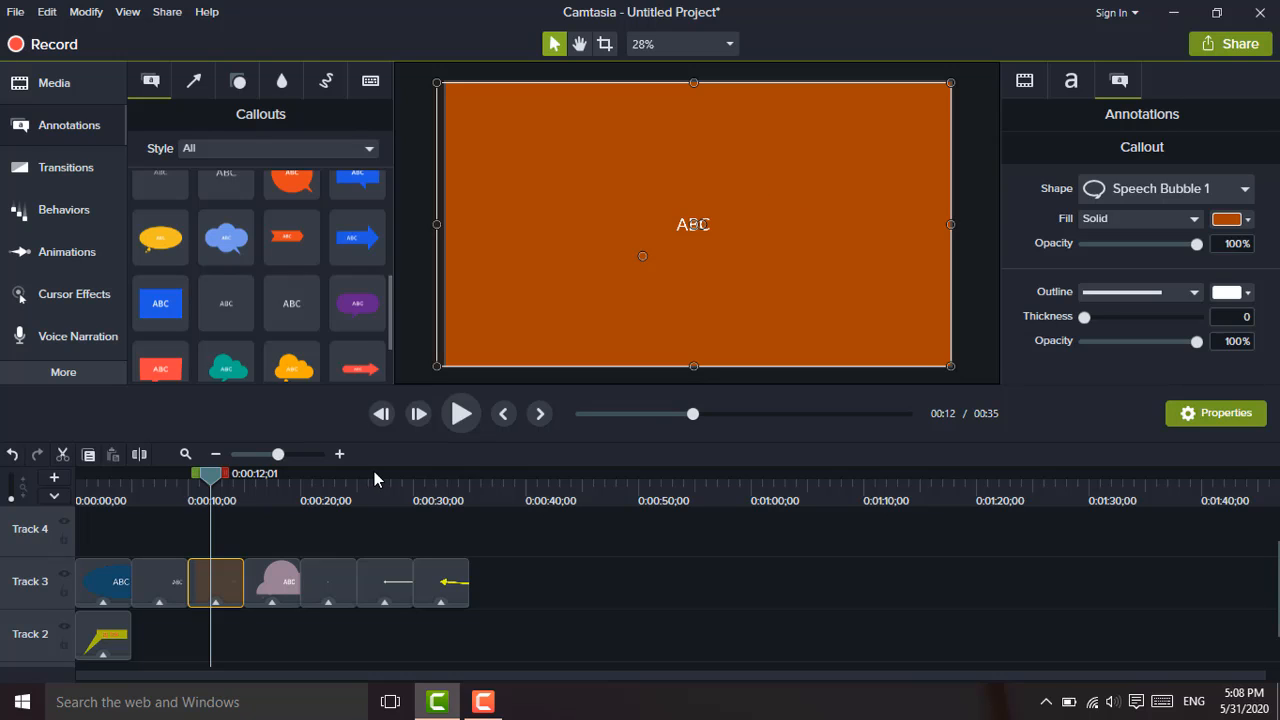
Add the blue ABC rectangle callout to Track 3 directly after the yellow arrow, and move the playhead to about 37 s
{"action": "left_click_drag", "start_coordinate": [157, 300], "coordinate": [484, 583]}
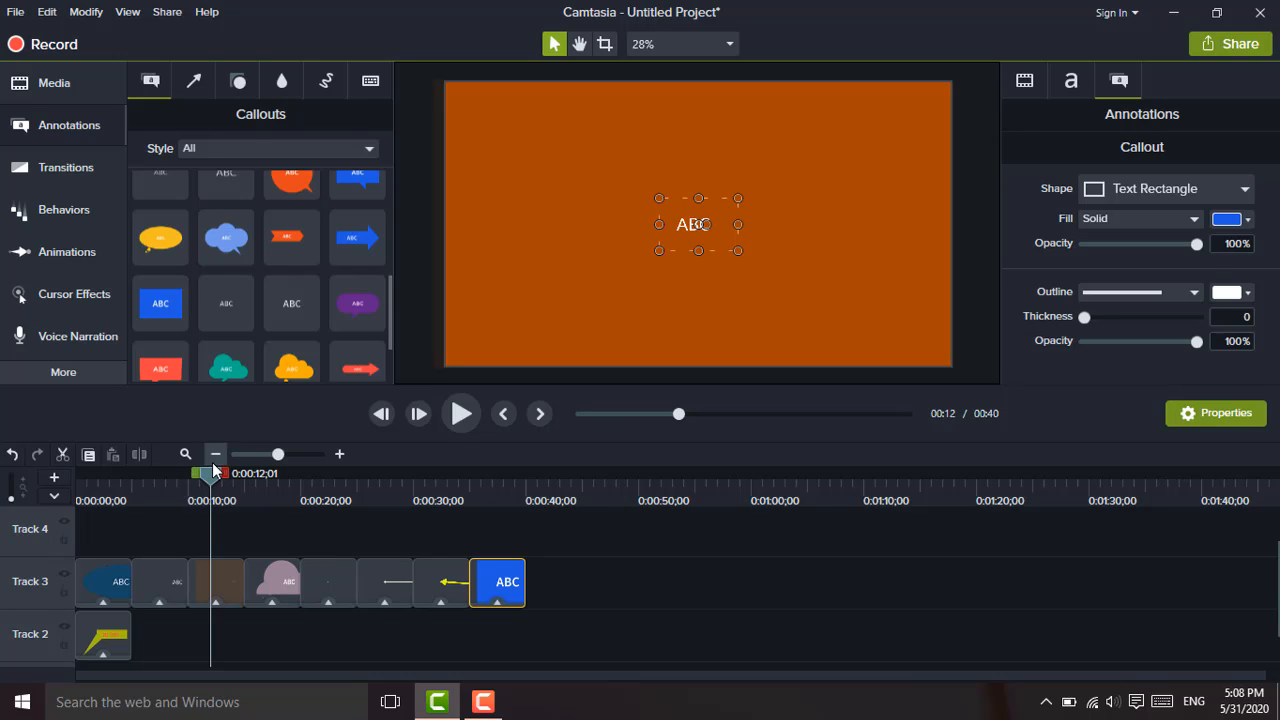
{"action": "left_click_drag", "start_coordinate": [344, 500], "coordinate": [495, 529]}
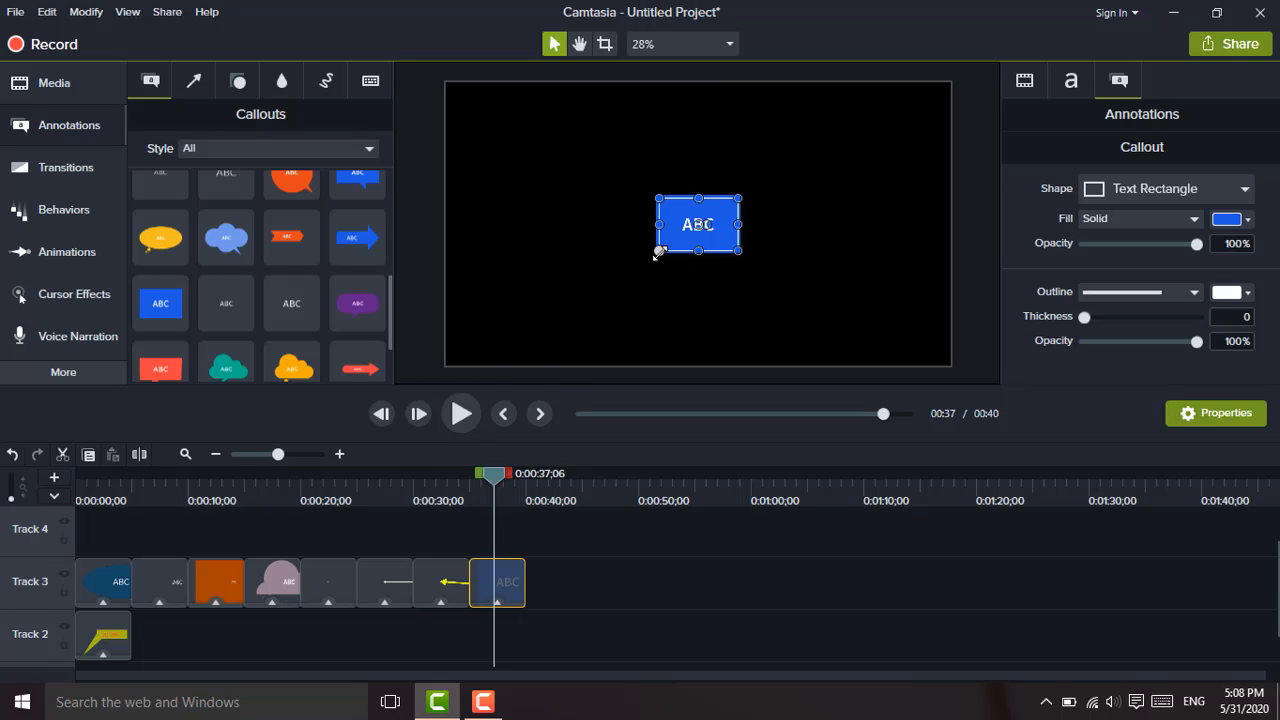
Enlarge the blue rectangle callout to cover the entire canvas and lower its fill opacity to 1%
{"action": "left_click_drag", "start_coordinate": [643, 258], "coordinate": [447, 365]}
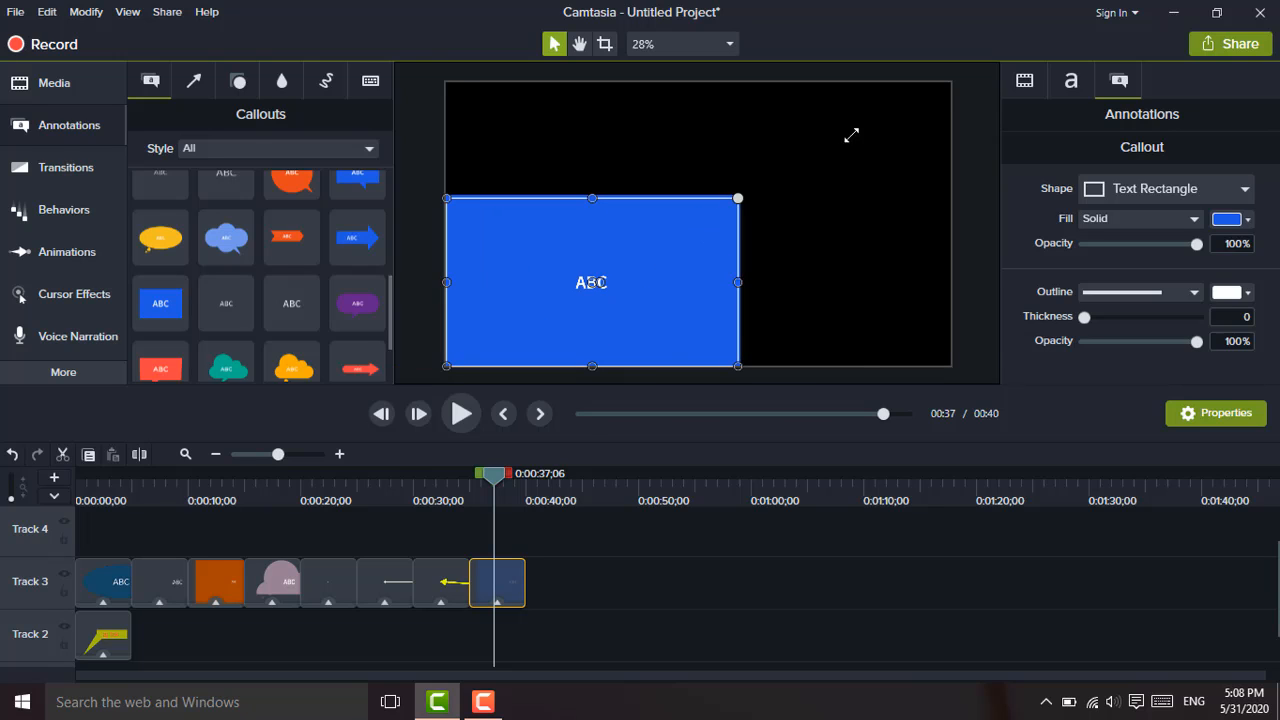
{"action": "left_click_drag", "start_coordinate": [851, 135], "coordinate": [945, 85]}
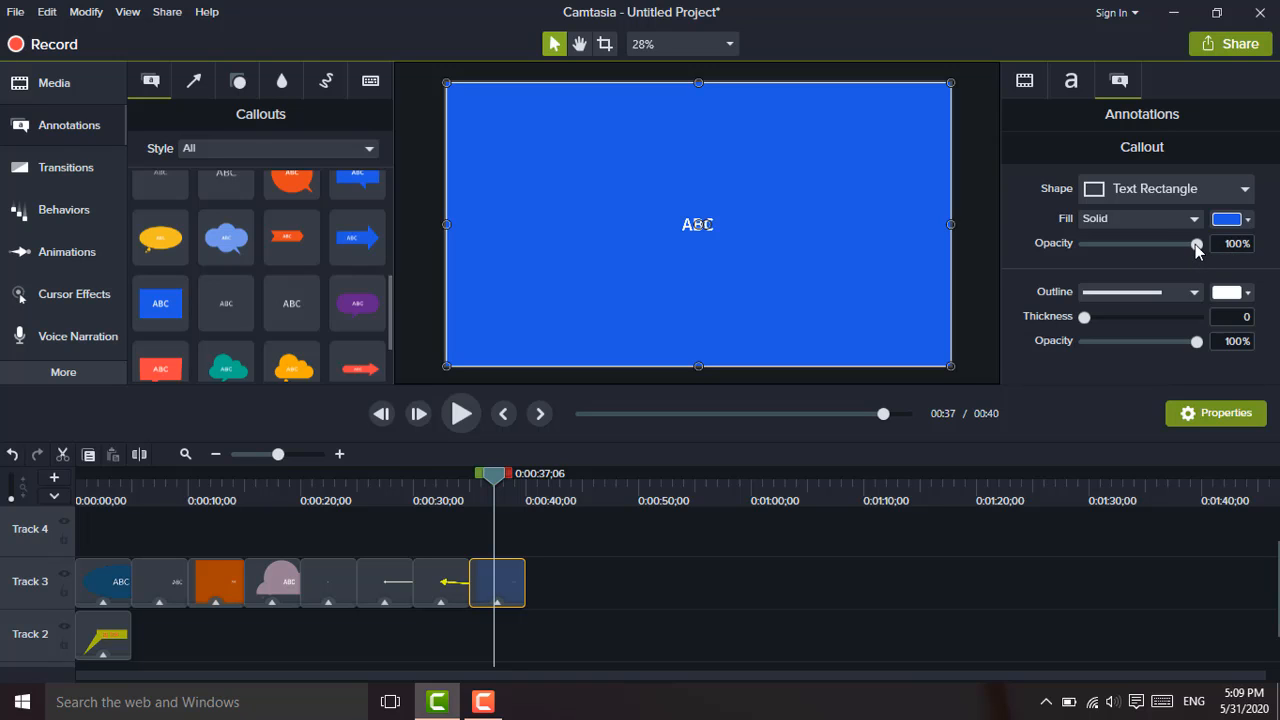
{"action": "left_click_drag", "start_coordinate": [1197, 247], "coordinate": [1079, 241]}
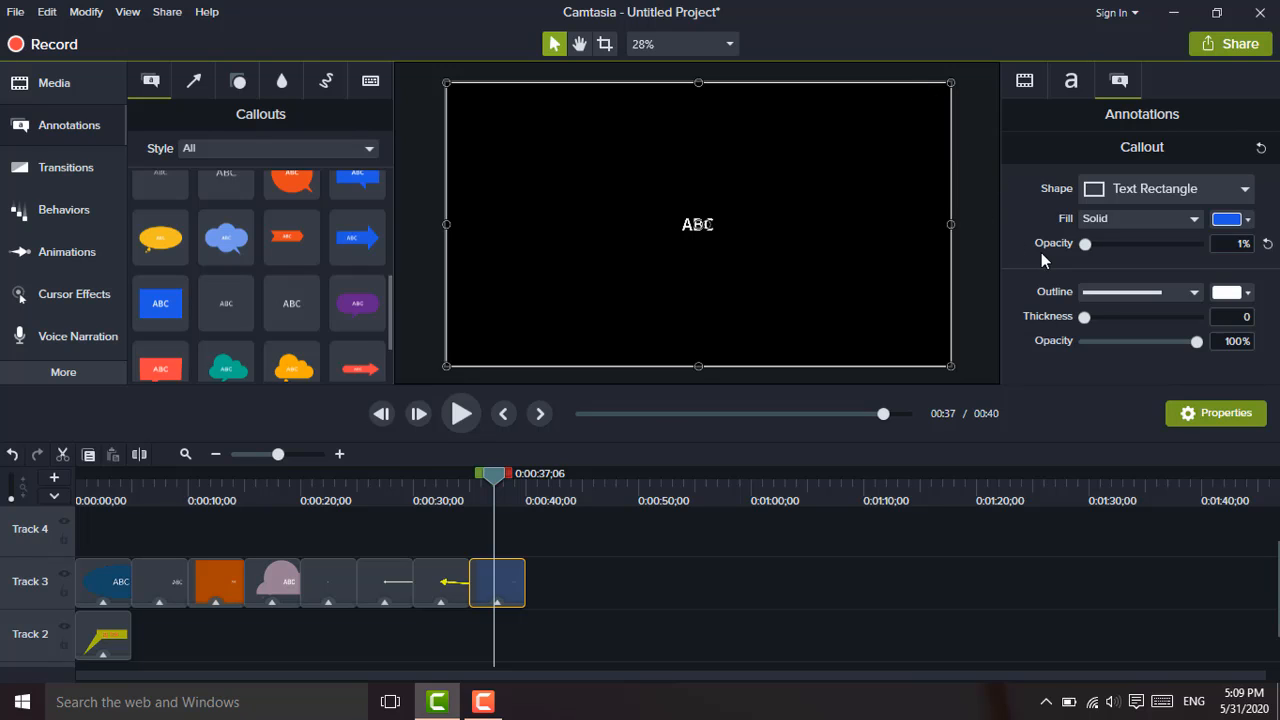
Set the blue rectangle callout's fill opacity to 100% and give it a yellow outline with a thickness of 100
{"action": "left_click_drag", "start_coordinate": [1085, 248], "coordinate": [1204, 246]}
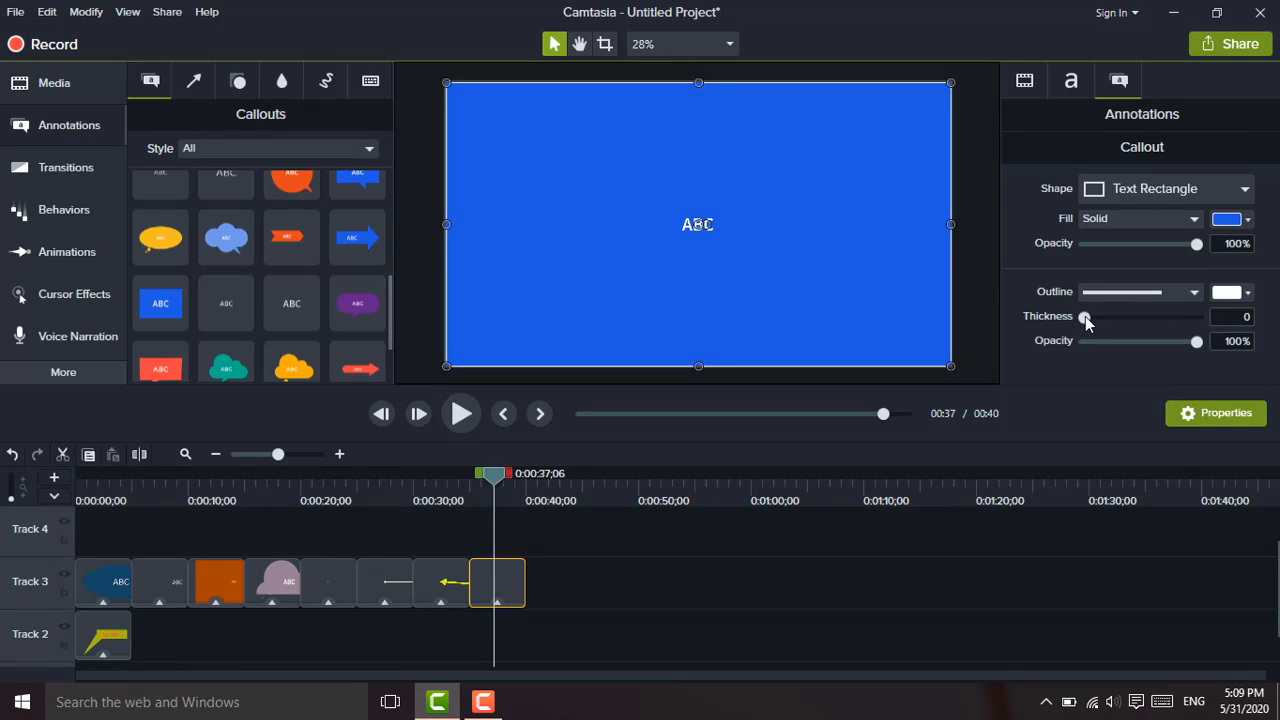
{"action": "left_click_drag", "start_coordinate": [1085, 316], "coordinate": [1270, 333]}
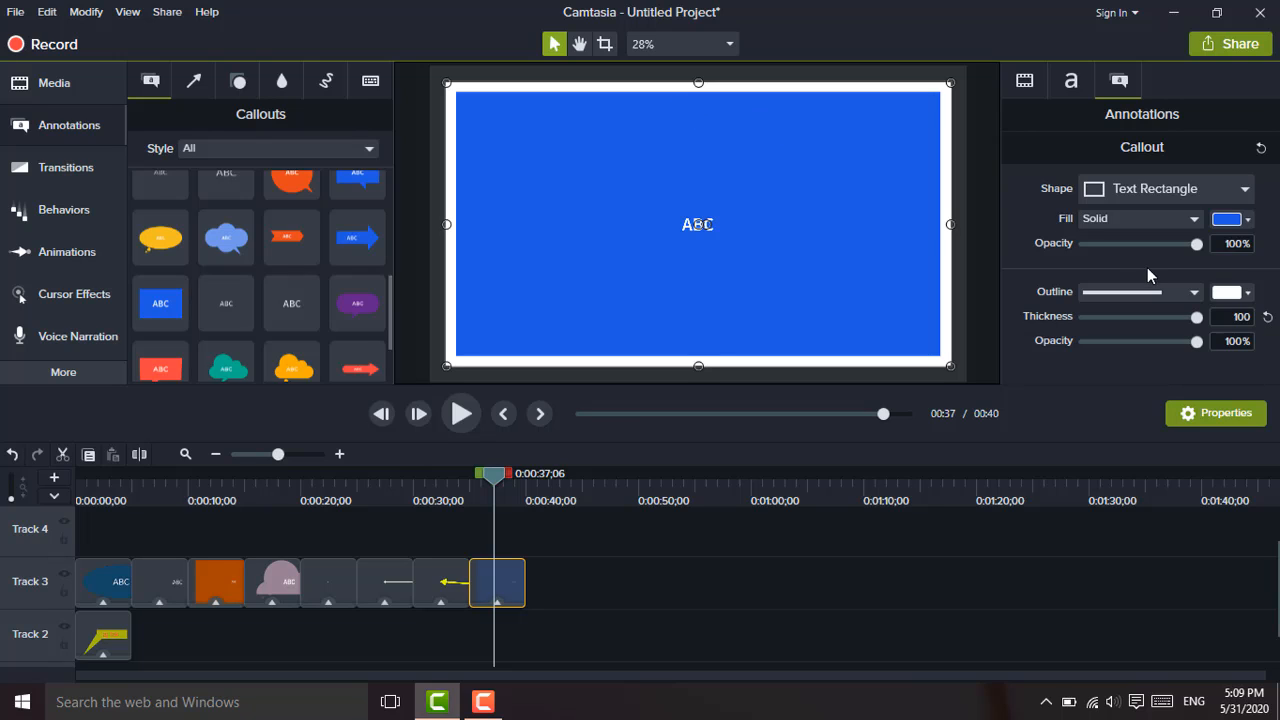
{"action": "left_click", "coordinate": [1241, 291]}
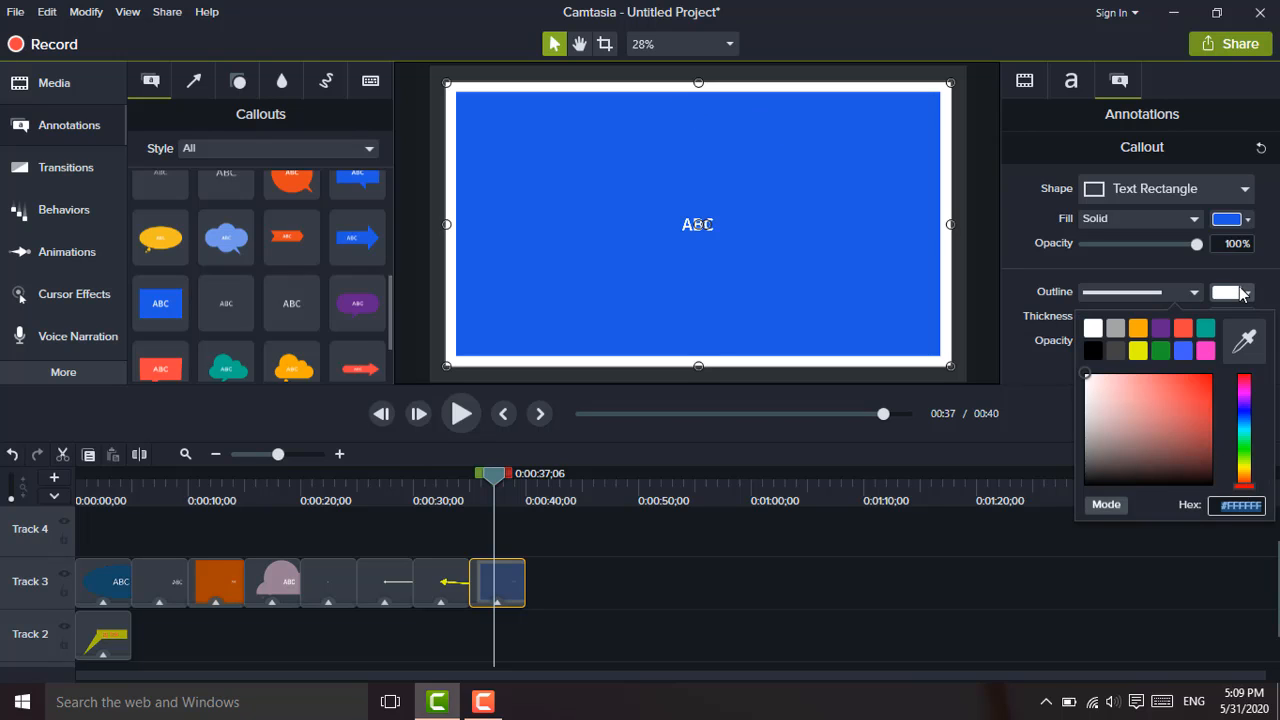
{"action": "left_click", "coordinate": [1138, 350]}
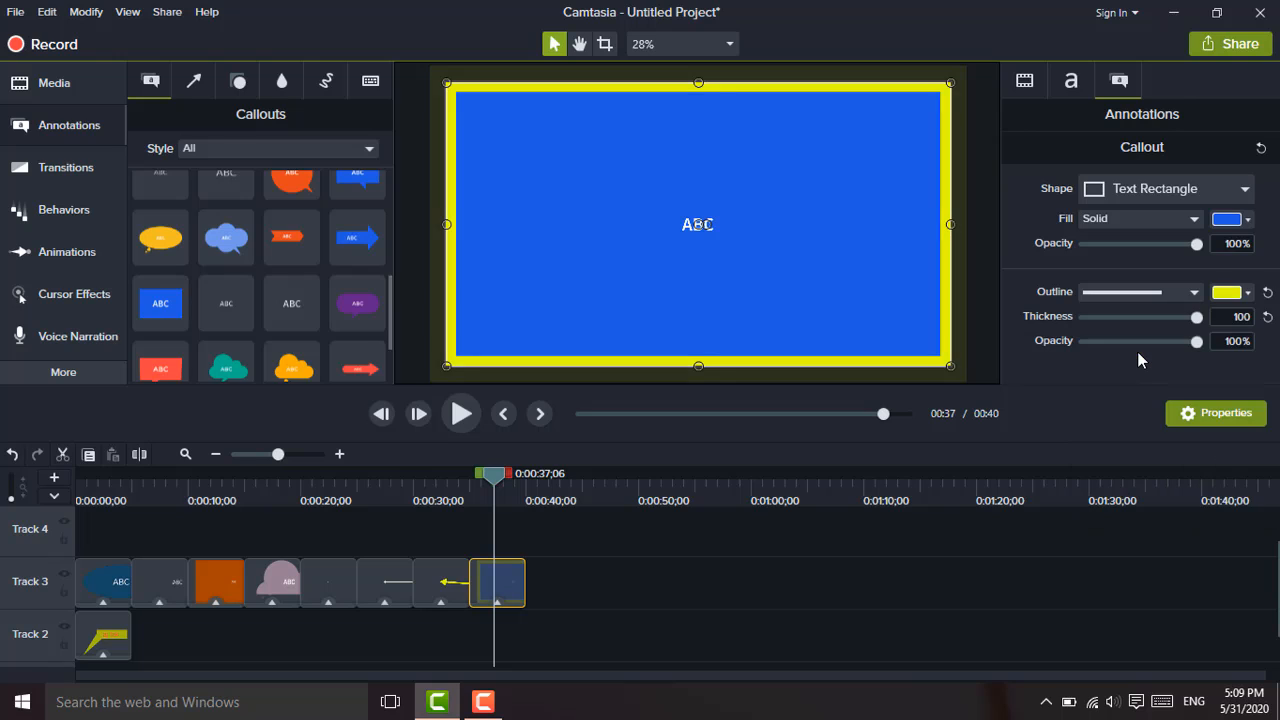
Replace the rectangle callout's text with "Video Editing Class 03"
{"action": "double_click", "coordinate": [690, 230]}
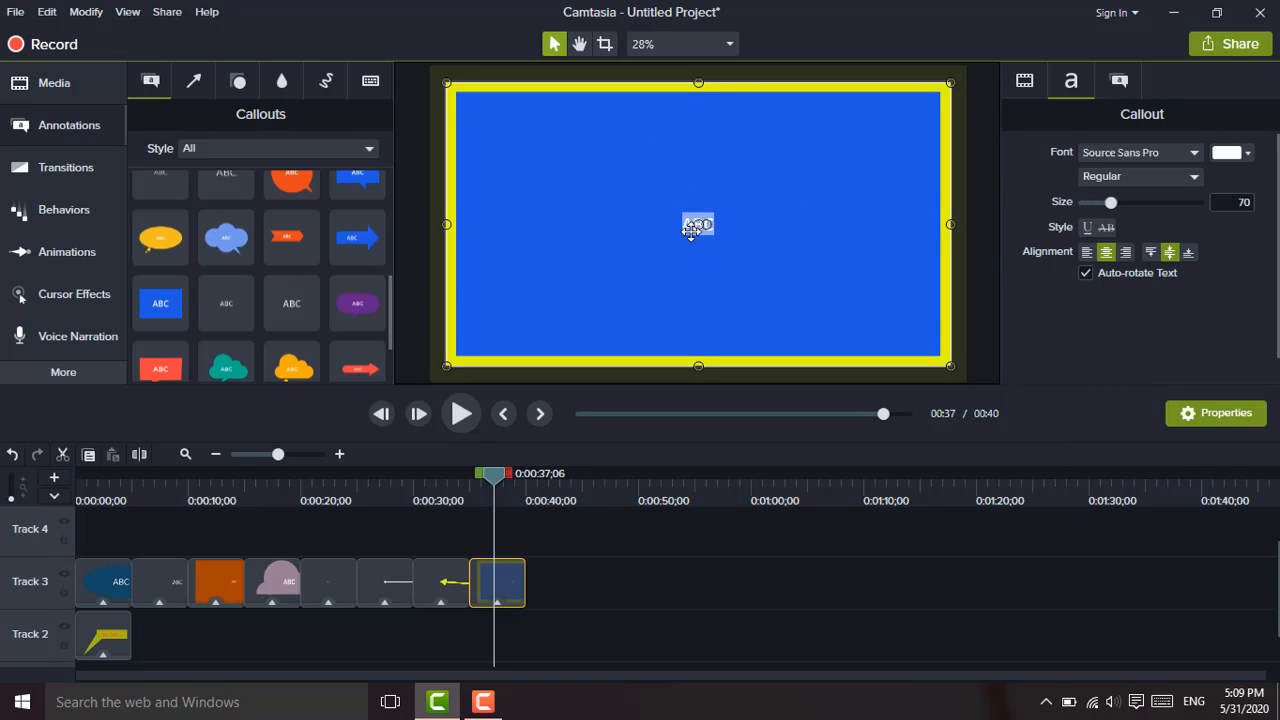
{"action": "type", "text": "Video Edit"}
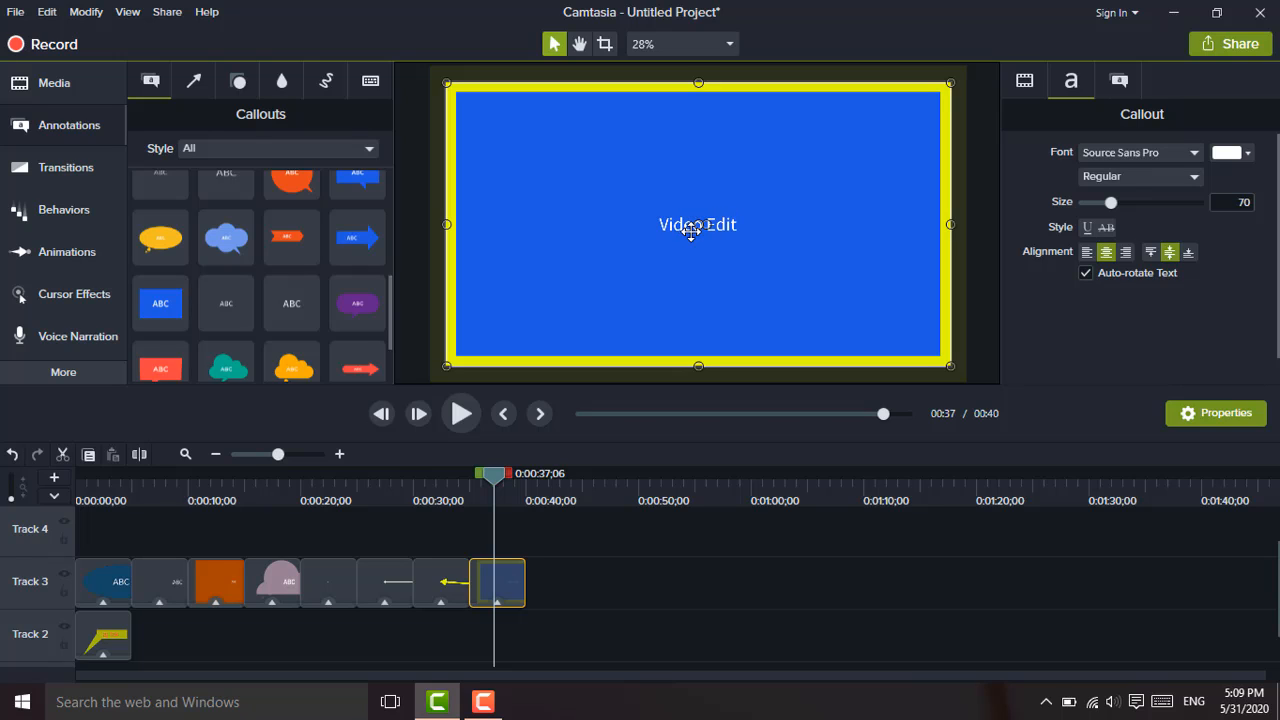
{"action": "type", "text": "ing"}
{"action": "type", "text": " Class "}
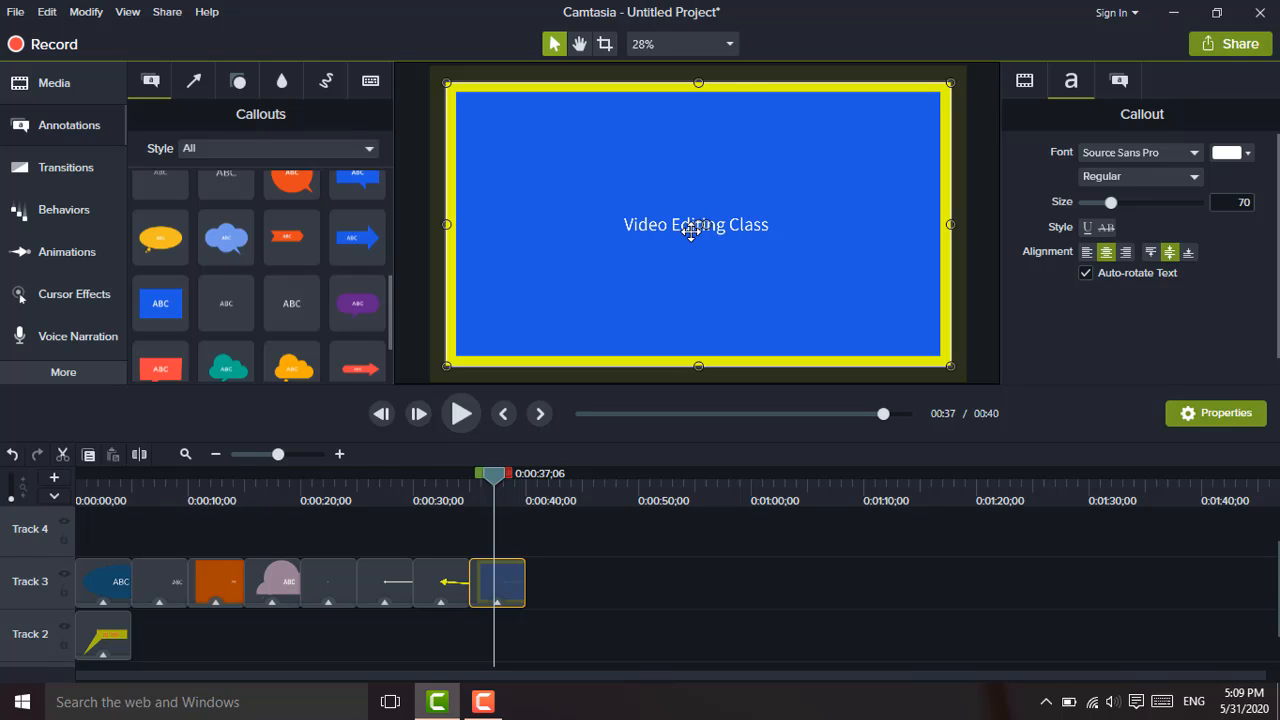
{"action": "type", "text": ")3"}
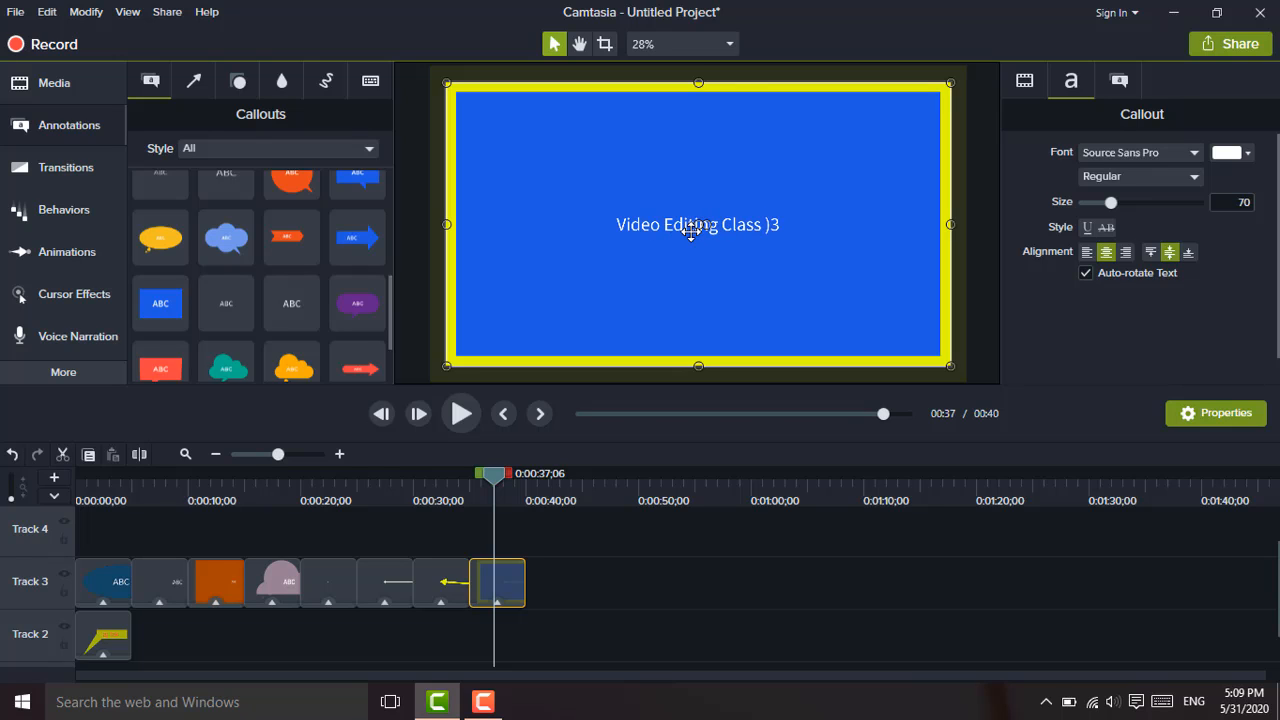
{"action": "key", "text": "BackSpace"}
{"action": "key", "text": "BackSpace"}
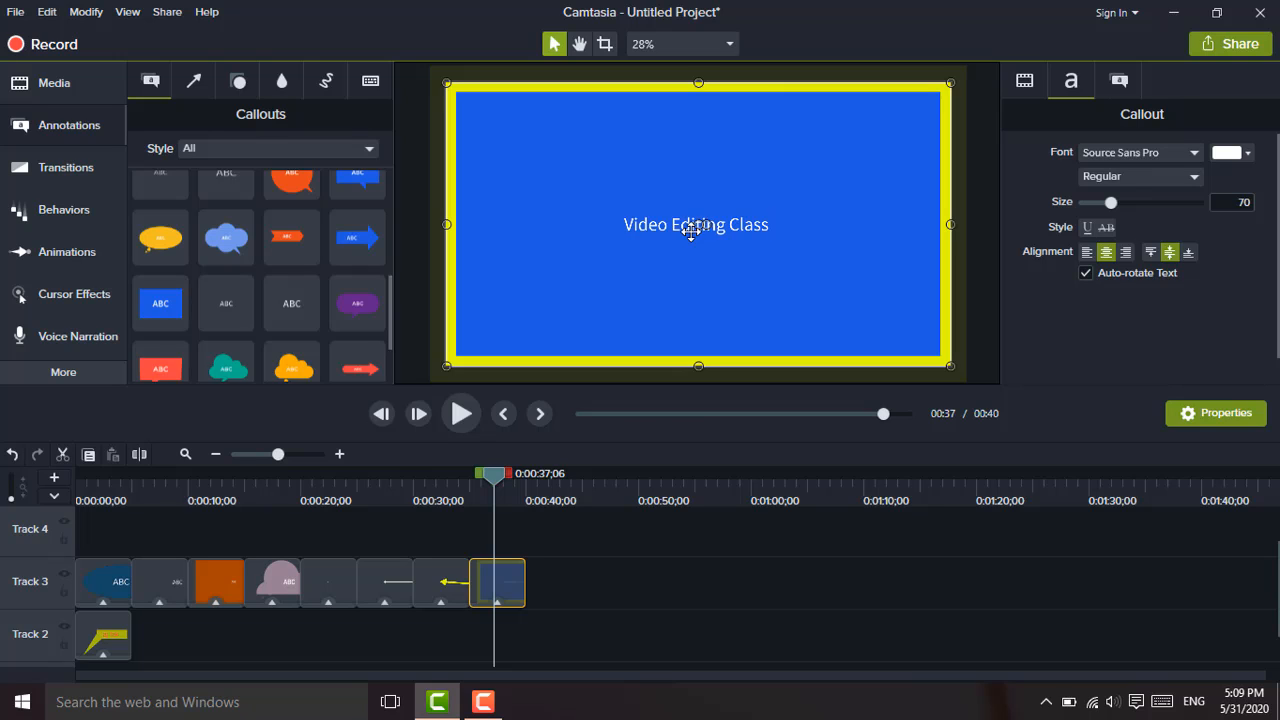
{"action": "type", "text": "03"}
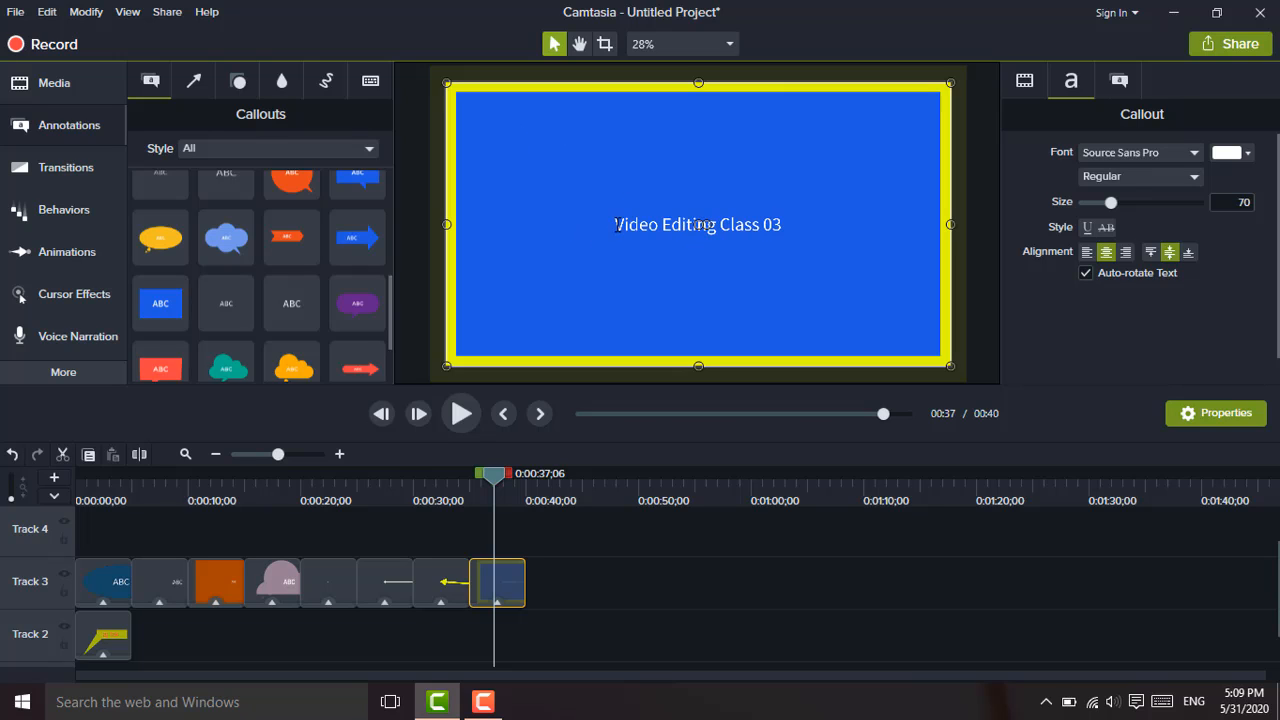
Format the whole title in the rectangle callout as black Square721 Cn BT at size 155
{"action": "left_click_drag", "start_coordinate": [614, 226], "coordinate": [786, 228]}
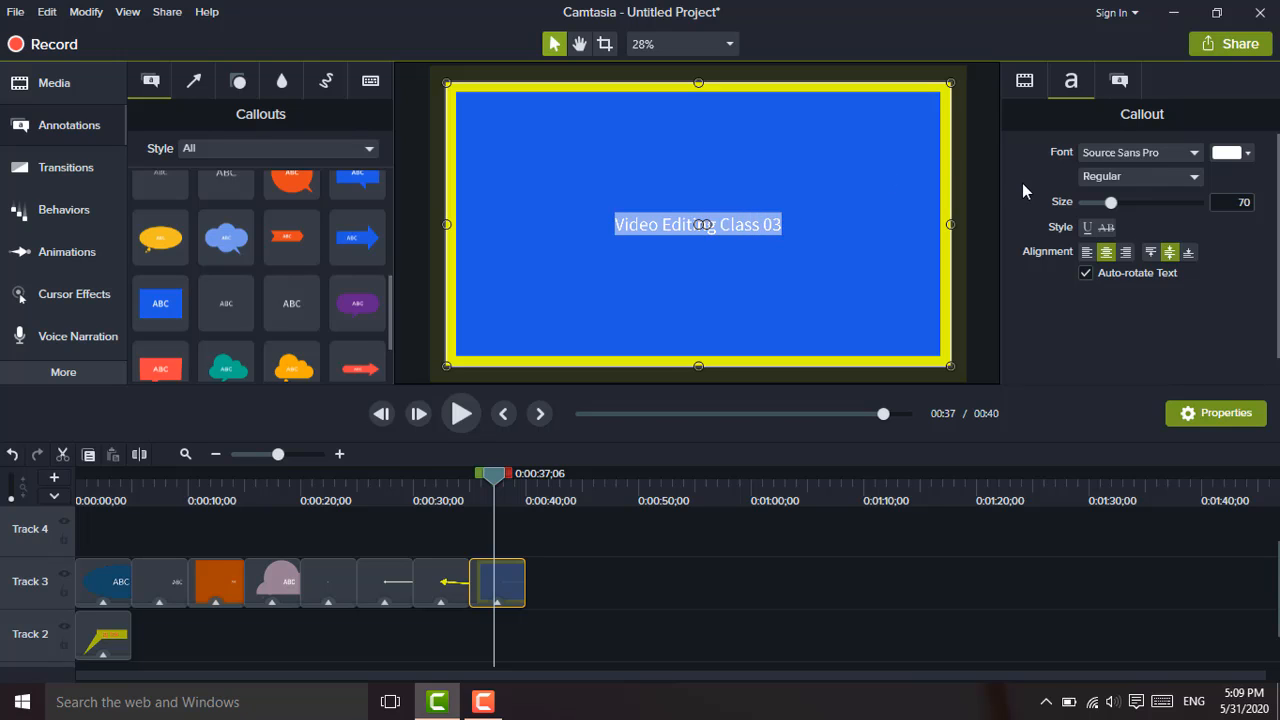
{"action": "left_click_drag", "start_coordinate": [1115, 203], "coordinate": [1154, 211]}
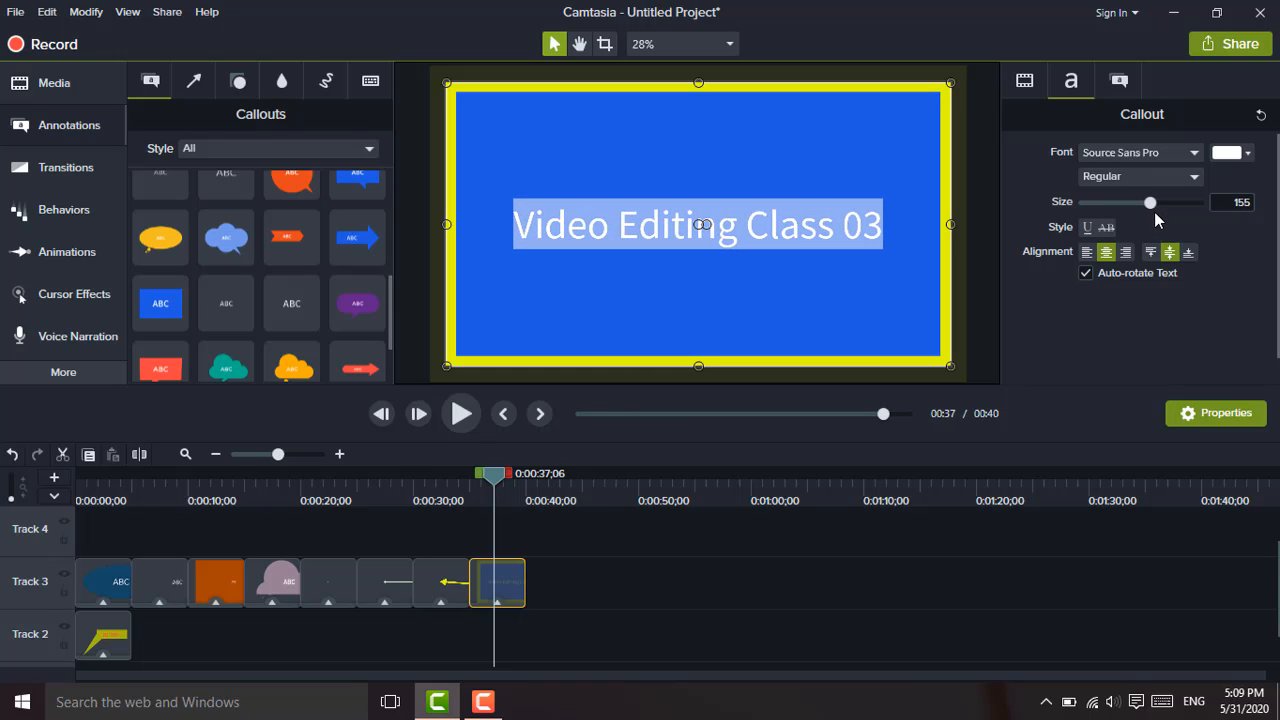
{"action": "left_click", "coordinate": [1193, 155]}
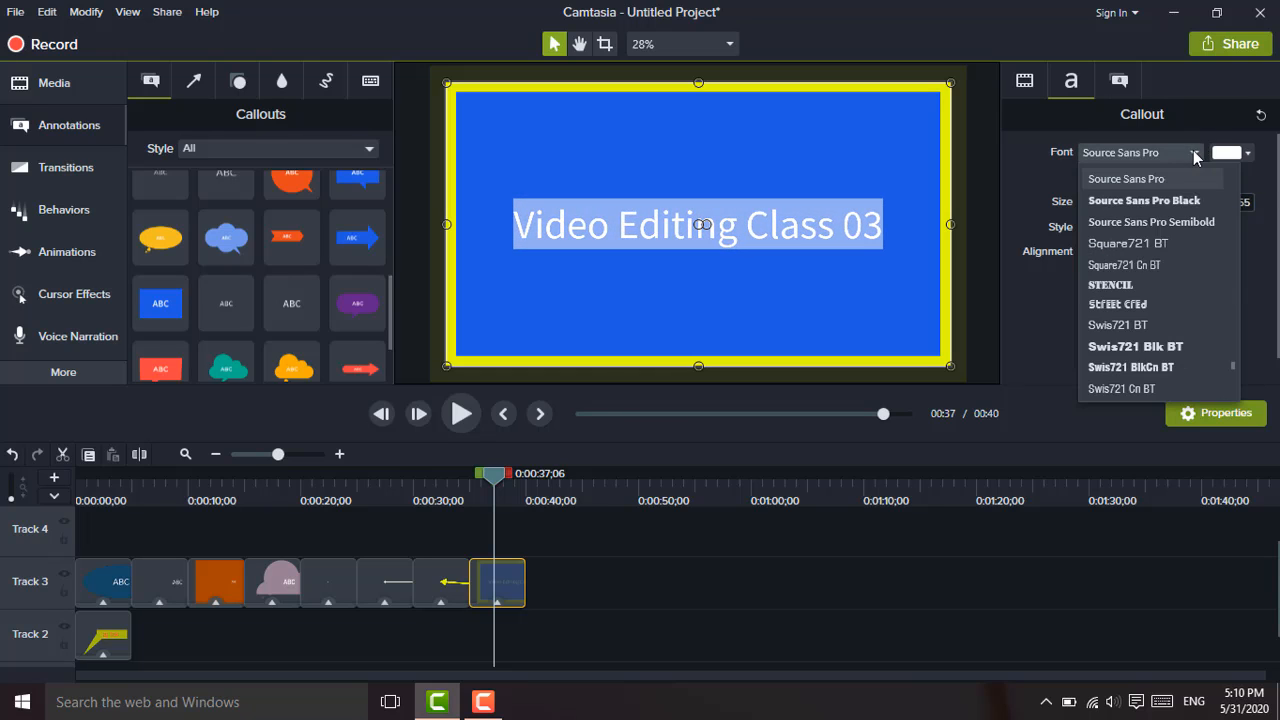
{"action": "left_click", "coordinate": [1143, 265]}
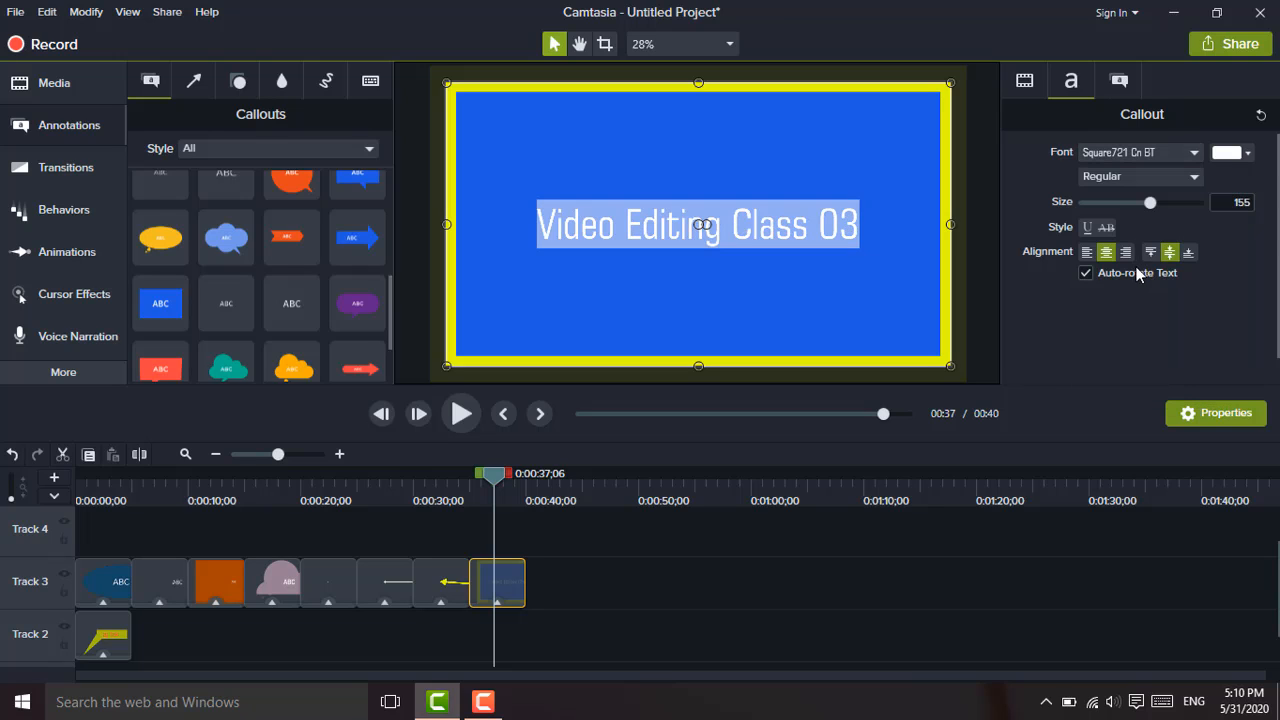
{"action": "left_click", "coordinate": [1249, 154]}
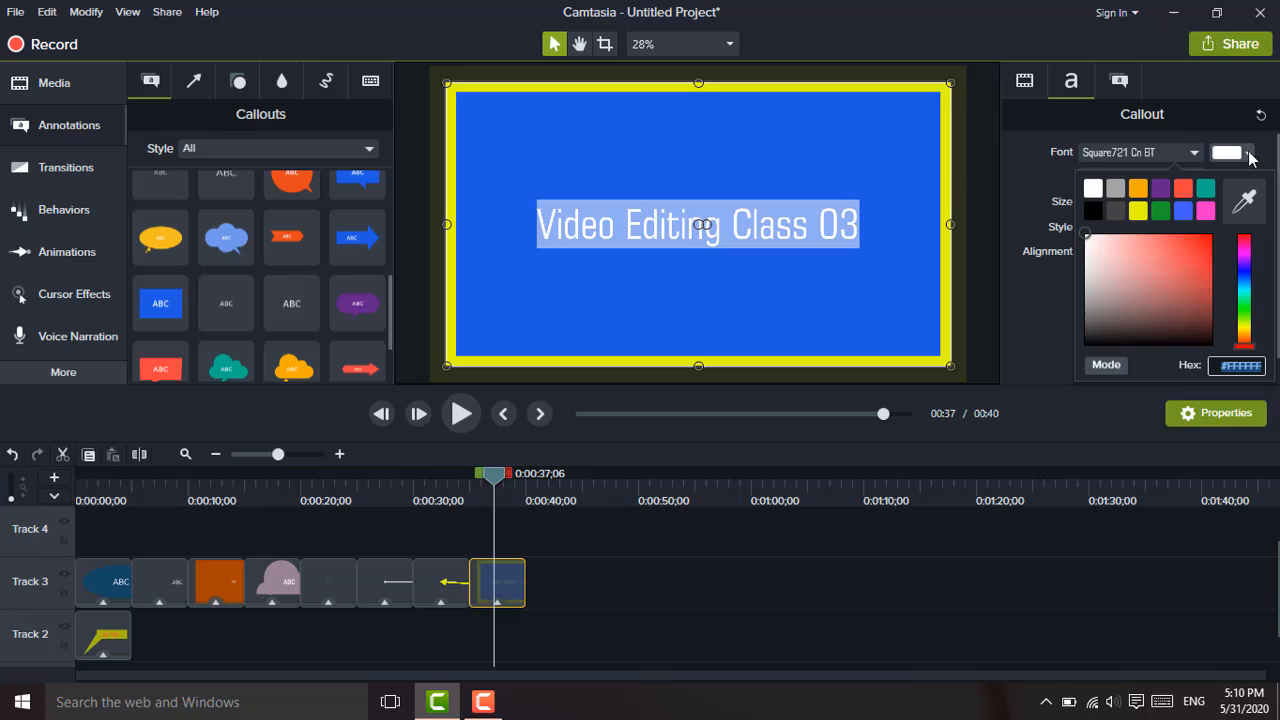
{"action": "left_click", "coordinate": [1093, 212]}
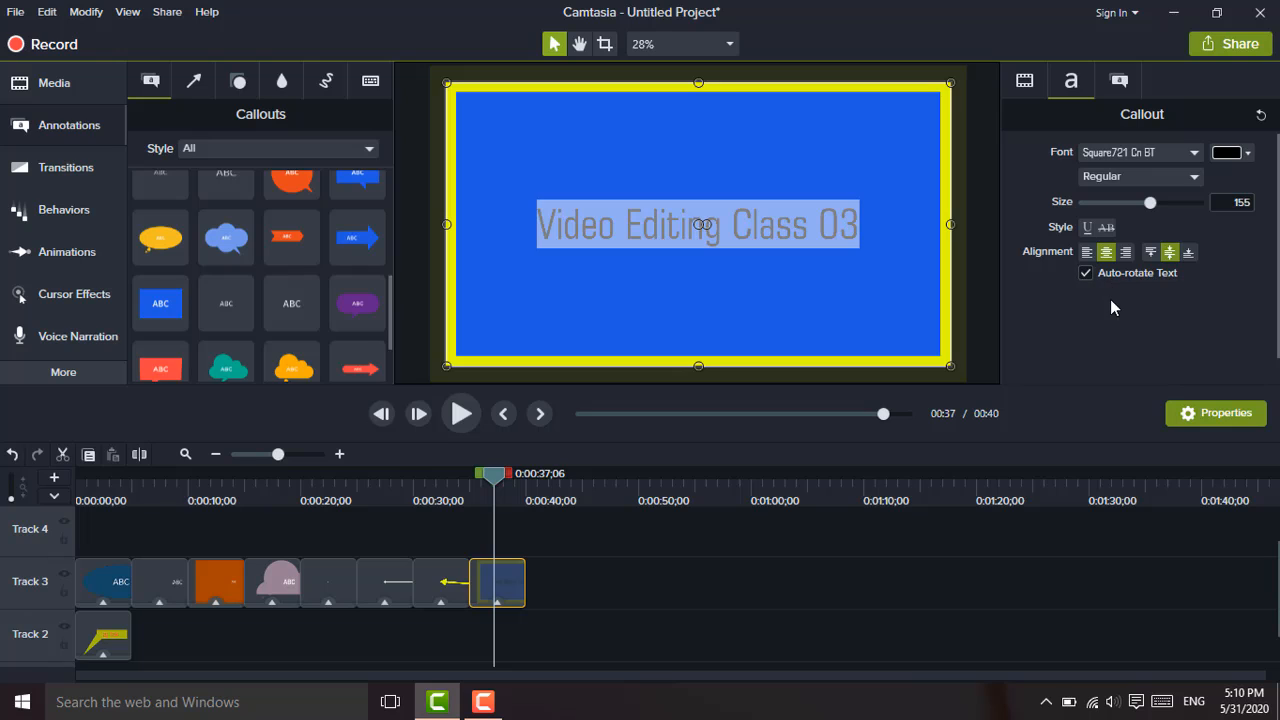
{"action": "left_click", "coordinate": [848, 282]}
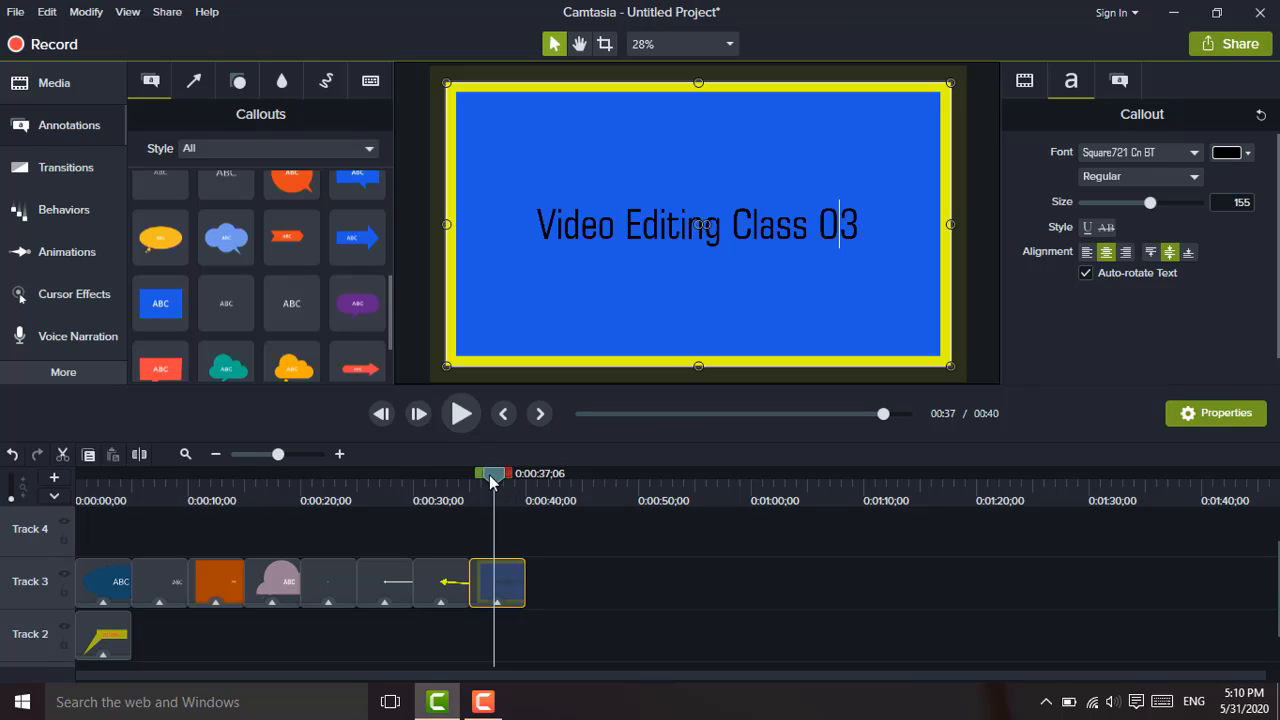
Add the blue ABC arrow callout to Track 3 directly after the rectangle callout, and move the playhead to about 42 s
{"action": "left_click_drag", "start_coordinate": [497, 481], "coordinate": [485, 477]}
{"action": "left_click", "coordinate": [357, 237]}
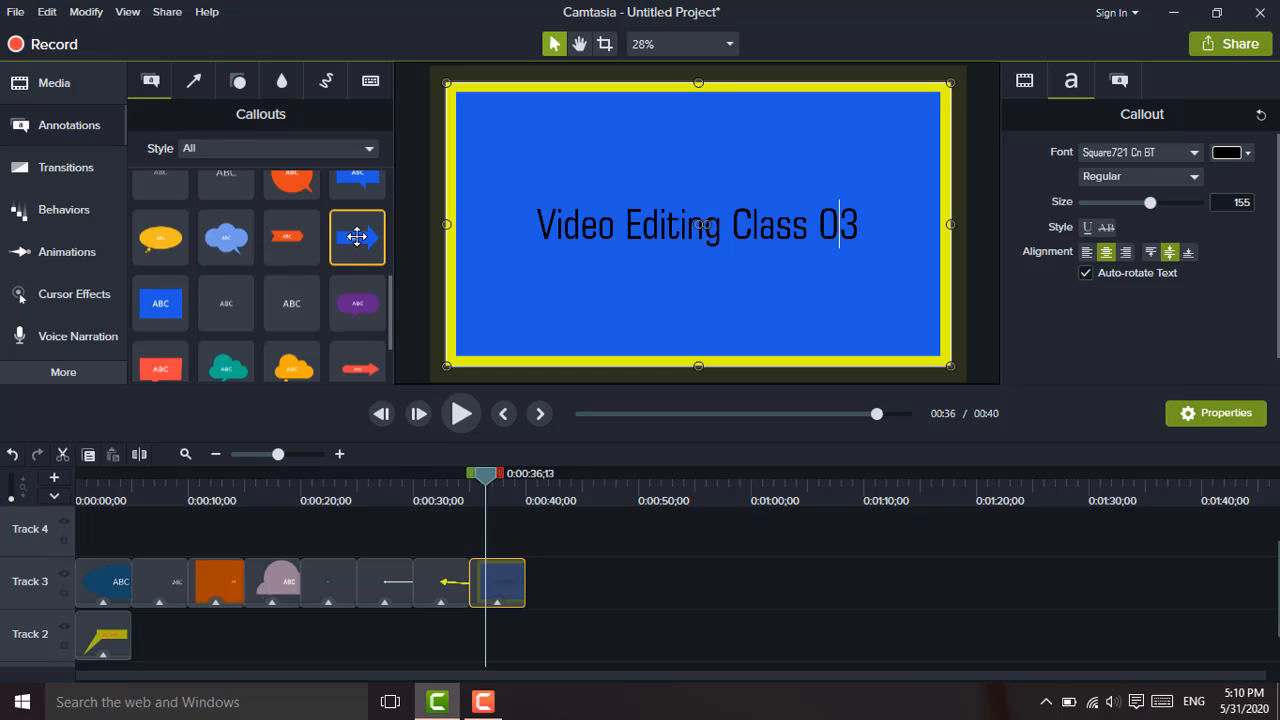
{"action": "left_click_drag", "start_coordinate": [357, 237], "coordinate": [521, 586]}
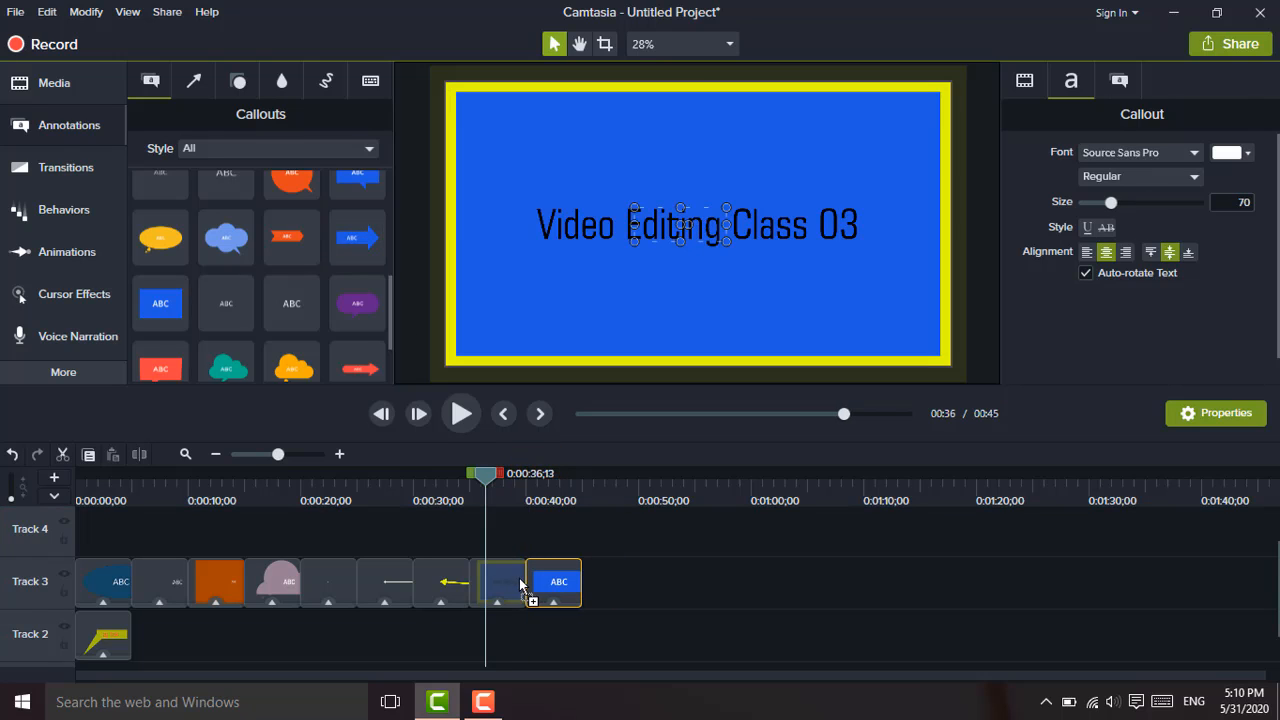
{"action": "left_click_drag", "start_coordinate": [487, 481], "coordinate": [556, 500]}
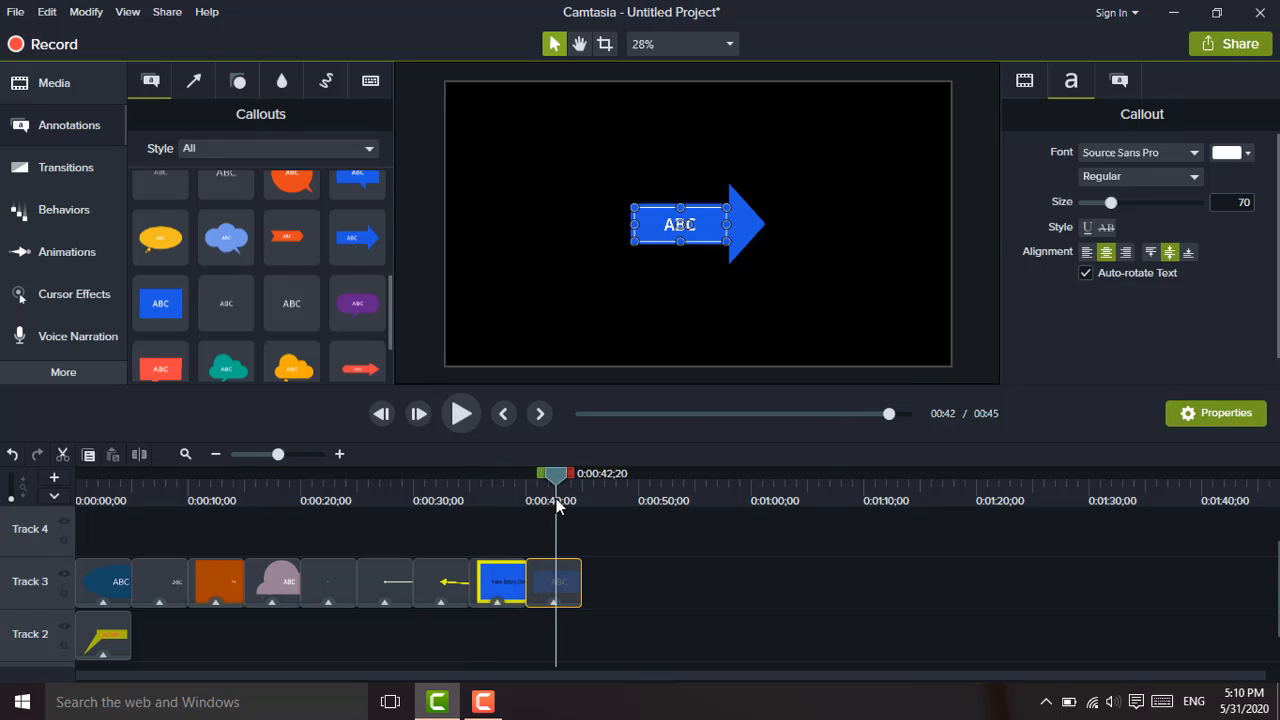
Enlarge the blue arrow callout toward the canvas's left edge and replace its text with "The Knopwledge"
{"action": "left_click_drag", "start_coordinate": [632, 243], "coordinate": [458, 270]}
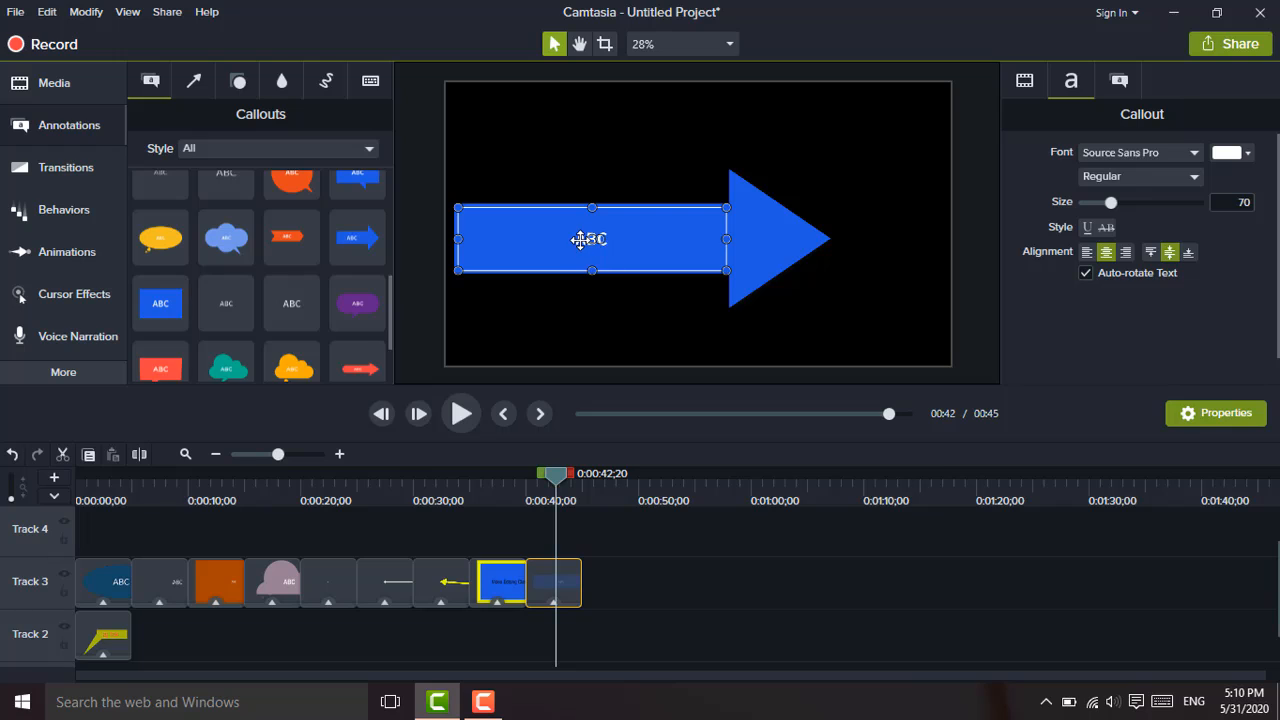
{"action": "double_click", "coordinate": [580, 239]}
{"action": "type", "text": "The Knopwledge"}
{"action": "left_click", "coordinate": [649, 173]}
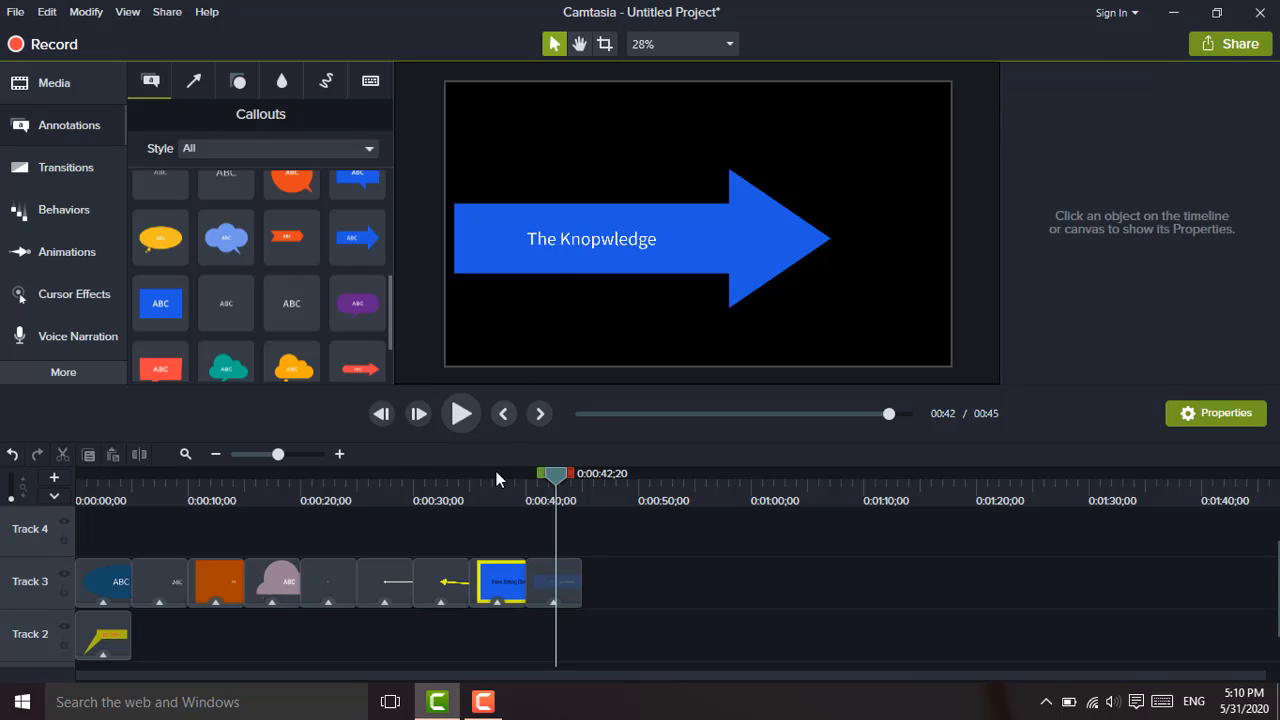
{"action": "left_click", "coordinate": [237, 86]}
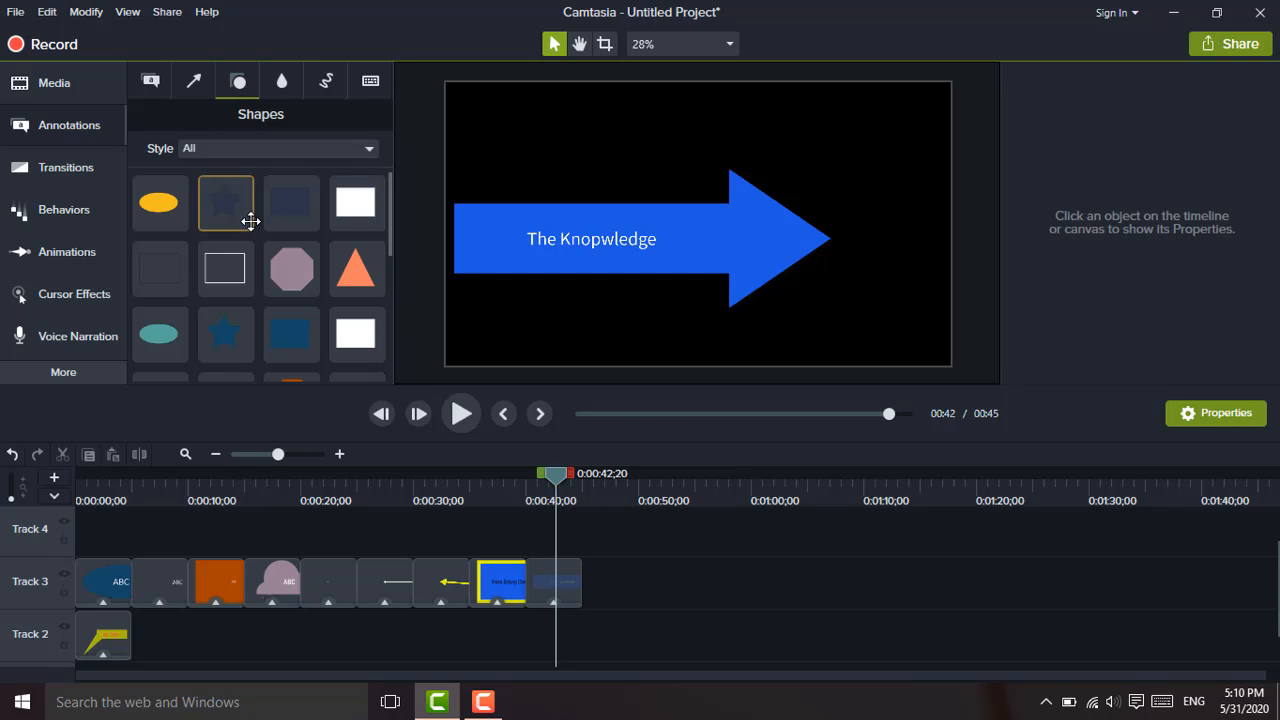
{"action": "left_click", "coordinate": [369, 150]}
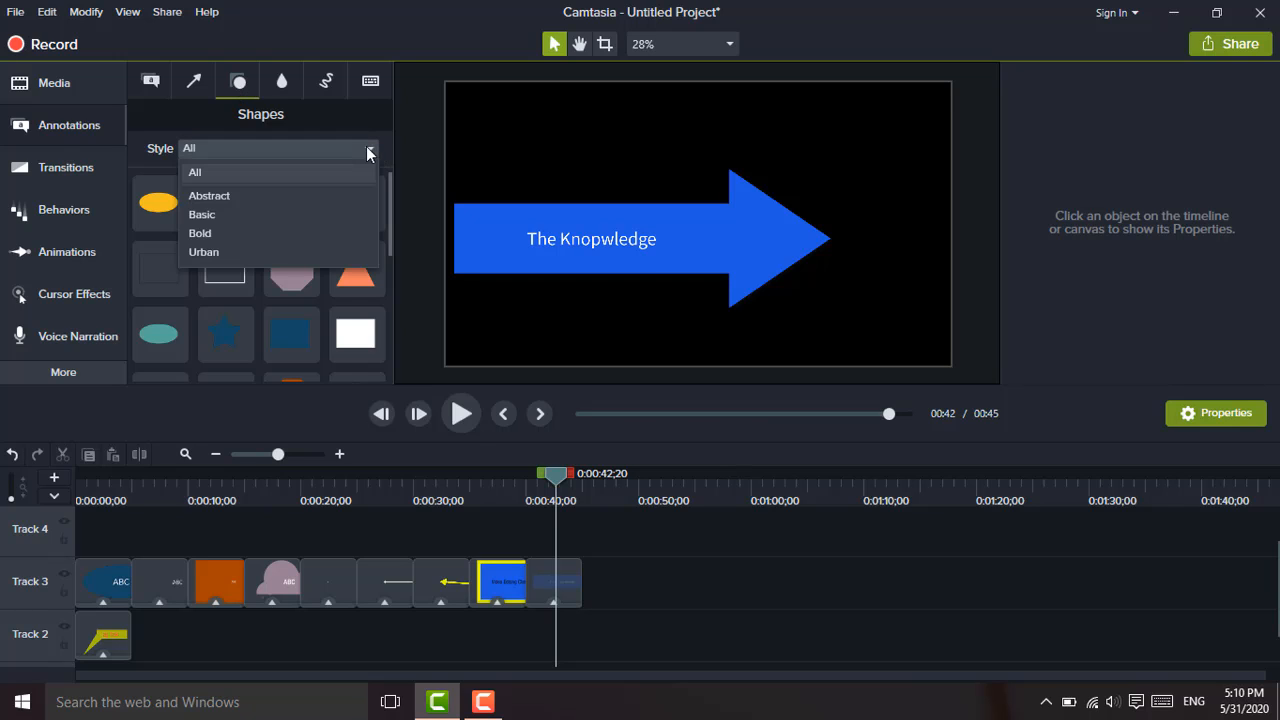
{"action": "left_click", "coordinate": [218, 170]}
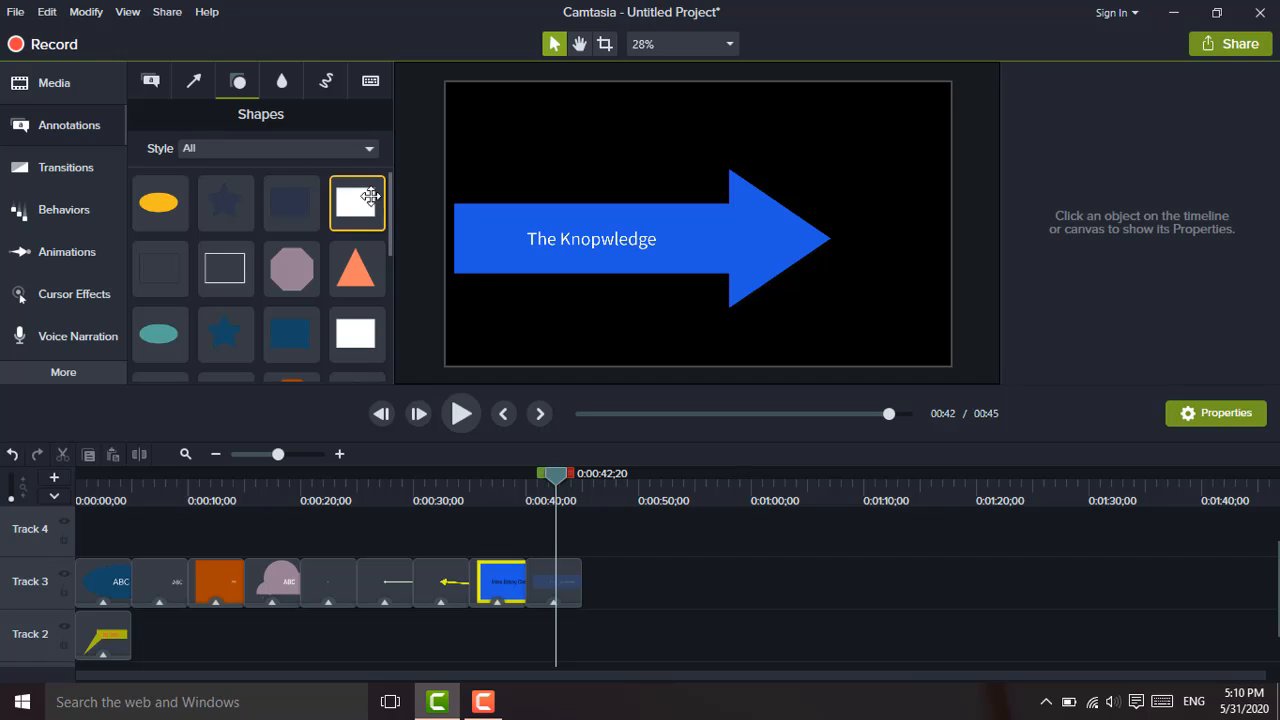
{"action": "left_click_drag", "start_coordinate": [391, 227], "coordinate": [387, 190]}
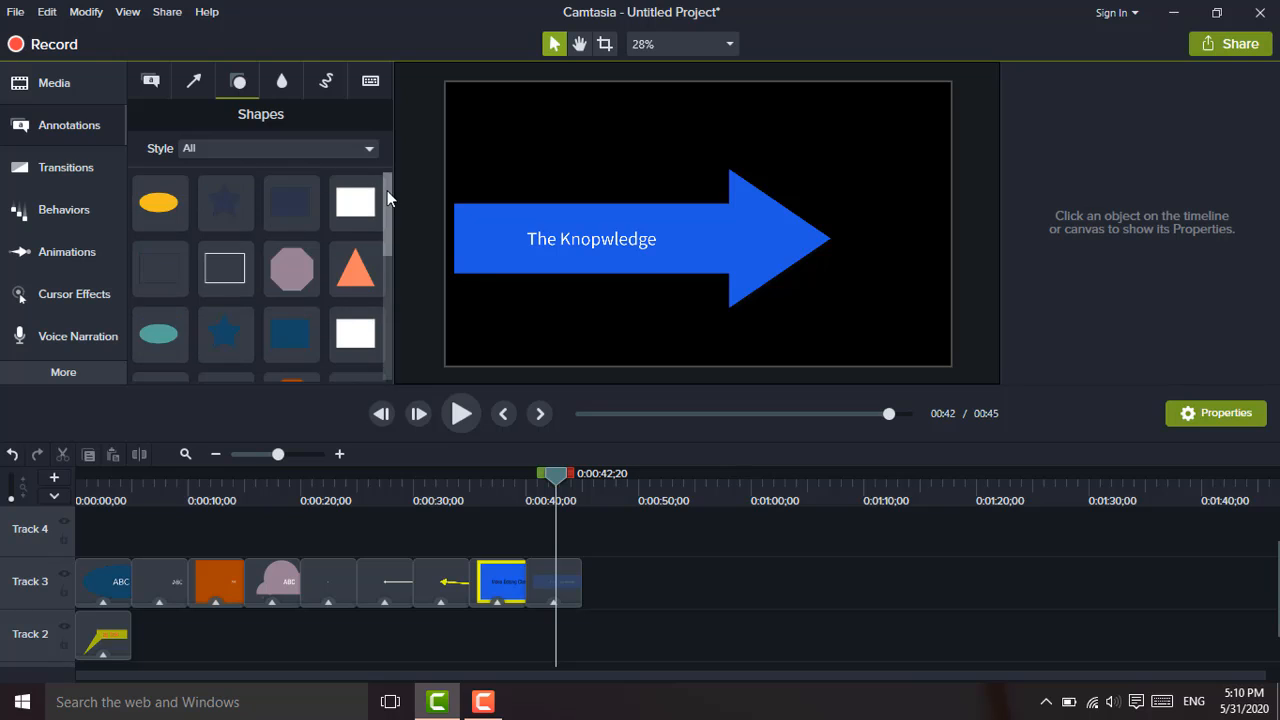
Add a Blur annotation to Track 4 directly above the blue arrow callout's clip
{"action": "left_click", "coordinate": [283, 82]}
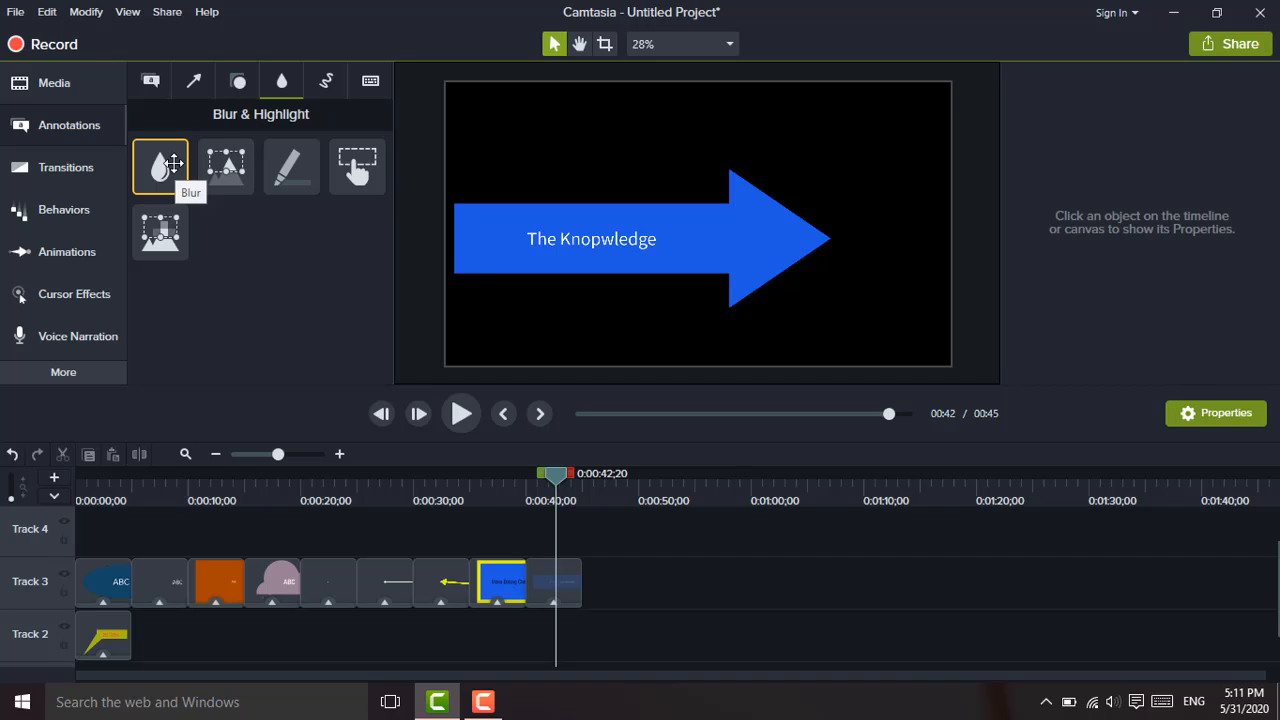
{"action": "mouse_move", "coordinate": [175, 165]}
{"action": "left_mouse_down"}
{"action": "mouse_move", "coordinate": [586, 471]}
{"action": "mouse_move", "coordinate": [563, 491]}
{"action": "mouse_move", "coordinate": [557, 543]}
{"action": "mouse_move", "coordinate": [534, 535]}
{"action": "left_mouse_up"}
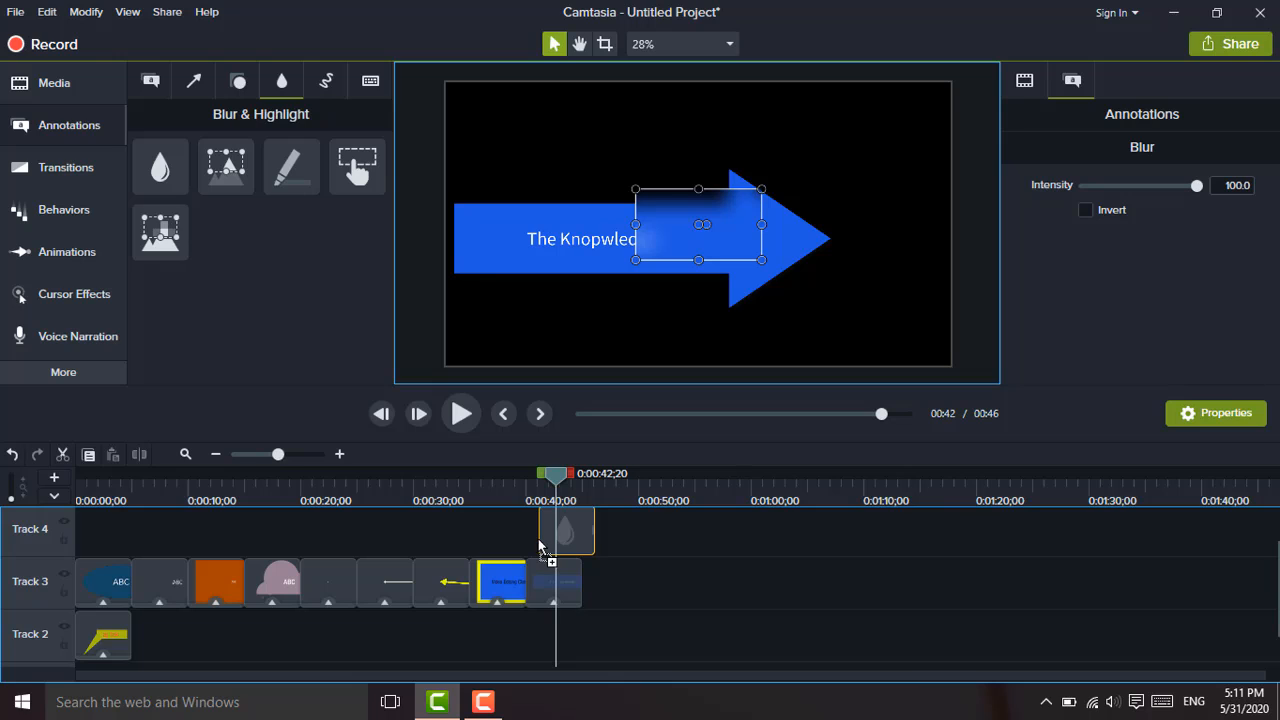
{"action": "left_click_drag", "start_coordinate": [537, 537], "coordinate": [529, 536]}
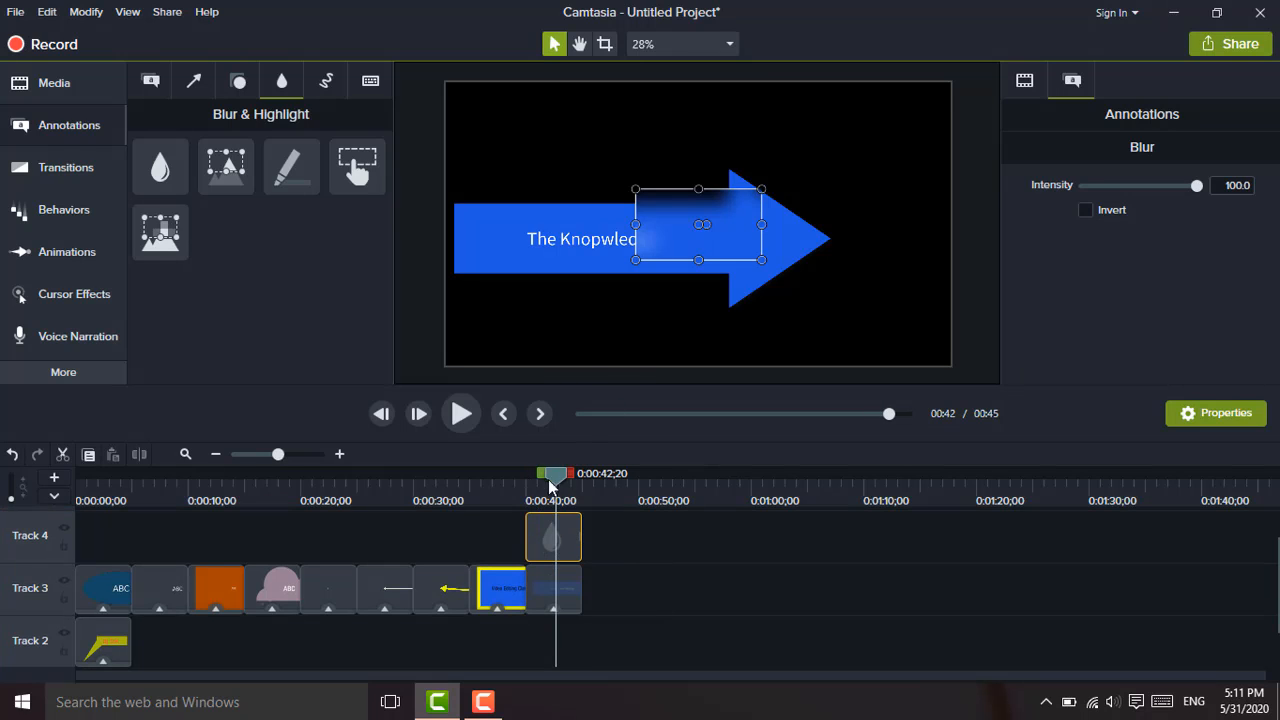
Move the blur clip on Track 4 above the rectangle callout's clip and widen the blur area to cover the whole title
{"action": "left_click_drag", "start_coordinate": [558, 478], "coordinate": [504, 491]}
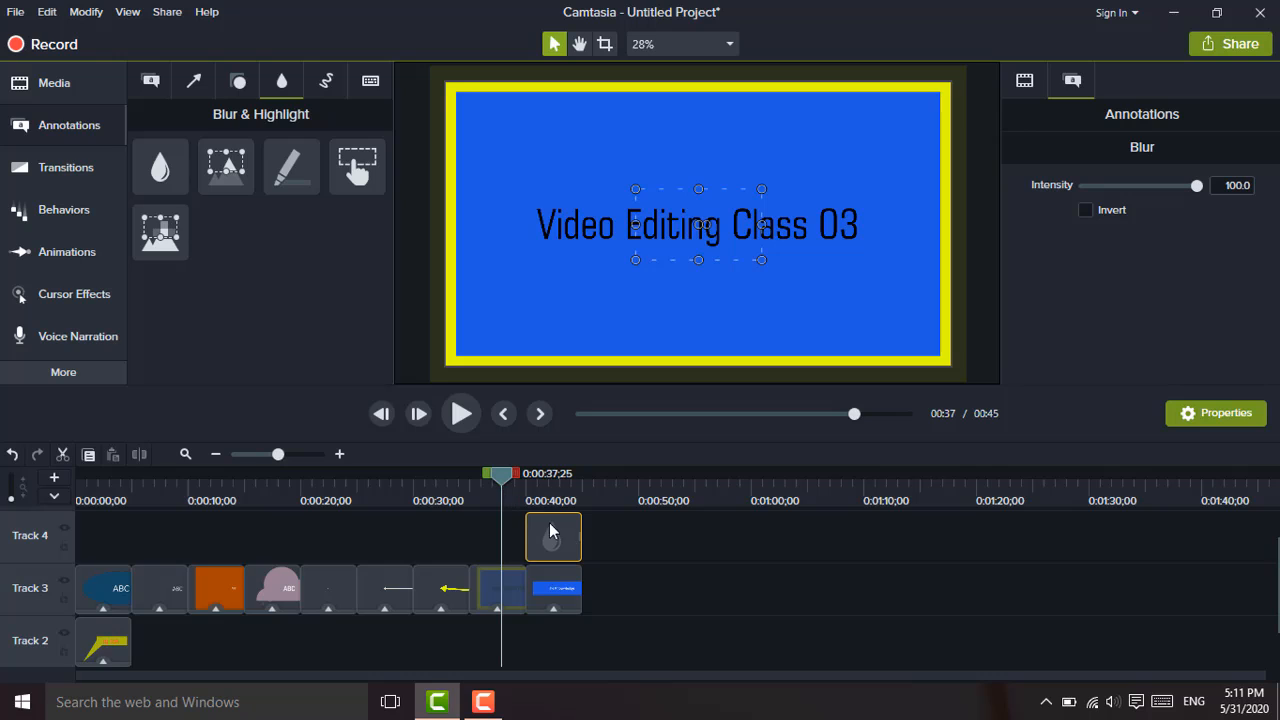
{"action": "left_click_drag", "start_coordinate": [553, 530], "coordinate": [496, 538]}
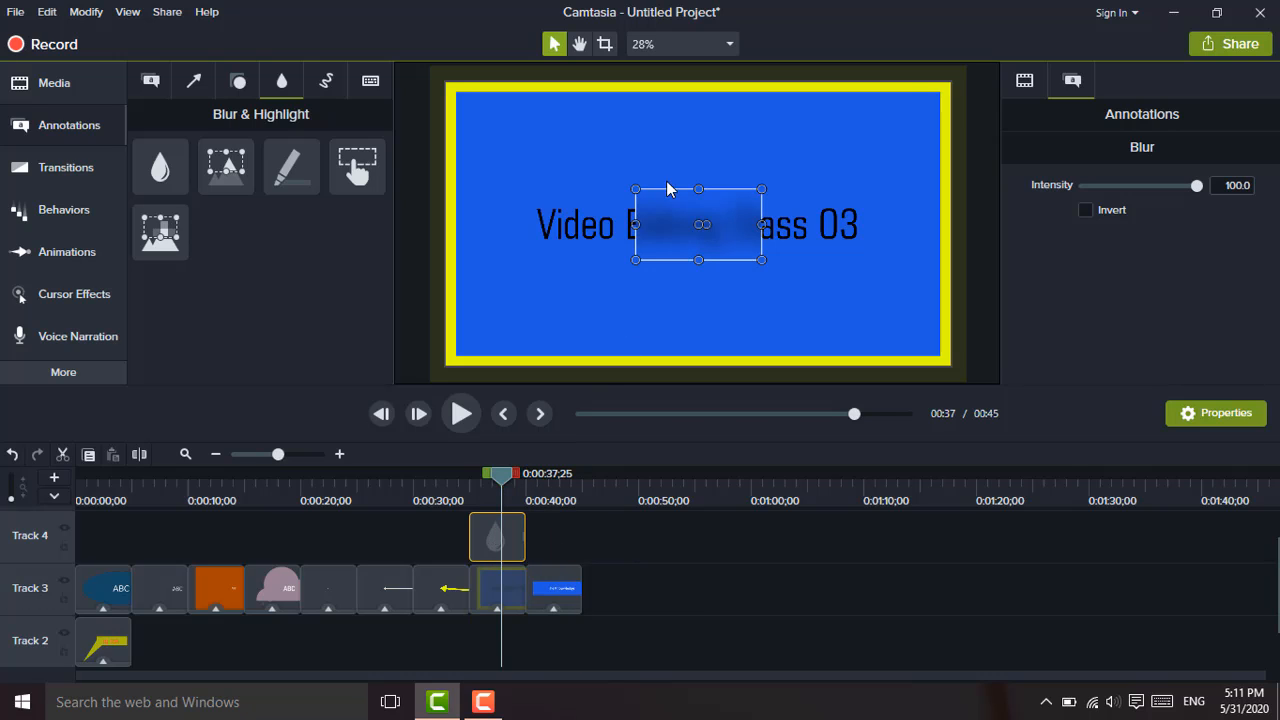
{"action": "left_click_drag", "start_coordinate": [634, 224], "coordinate": [516, 214]}
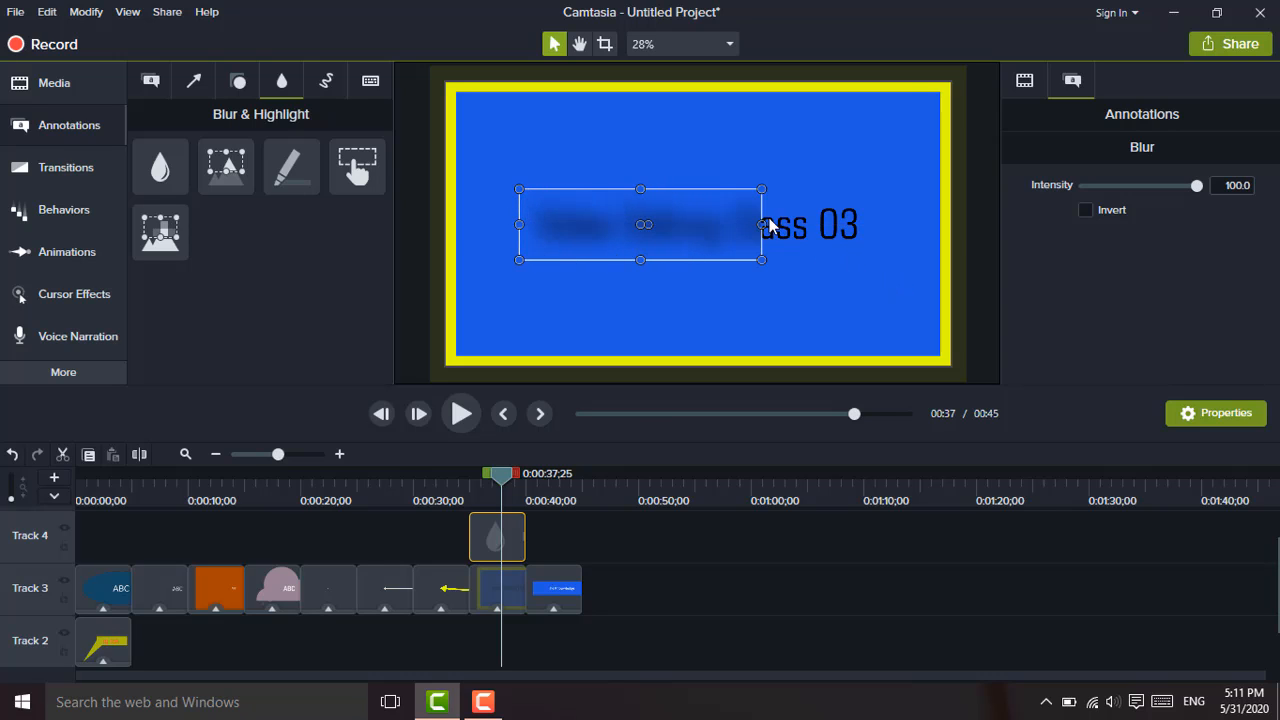
{"action": "left_click_drag", "start_coordinate": [764, 225], "coordinate": [868, 224]}
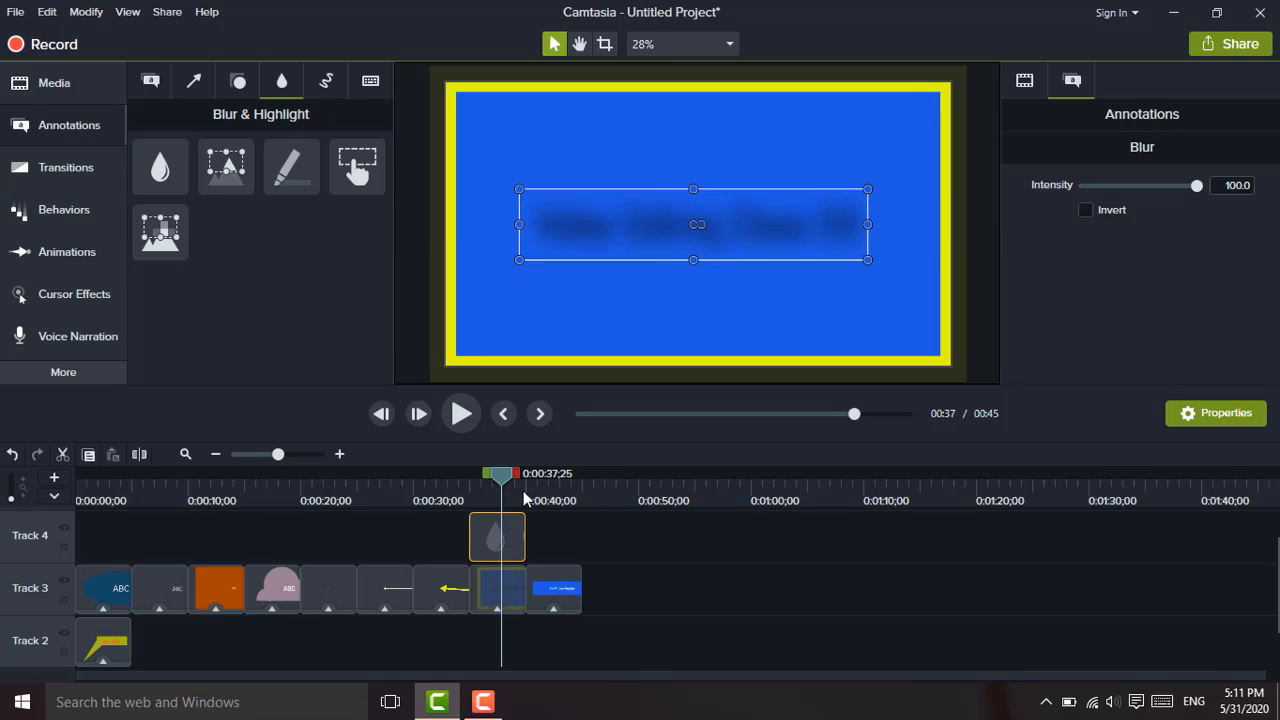
Move the playhead to about 31 s, and try lengthening the blur clip on Track 4 before restoring its original duration
{"action": "left_click_drag", "start_coordinate": [503, 485], "coordinate": [427, 475]}
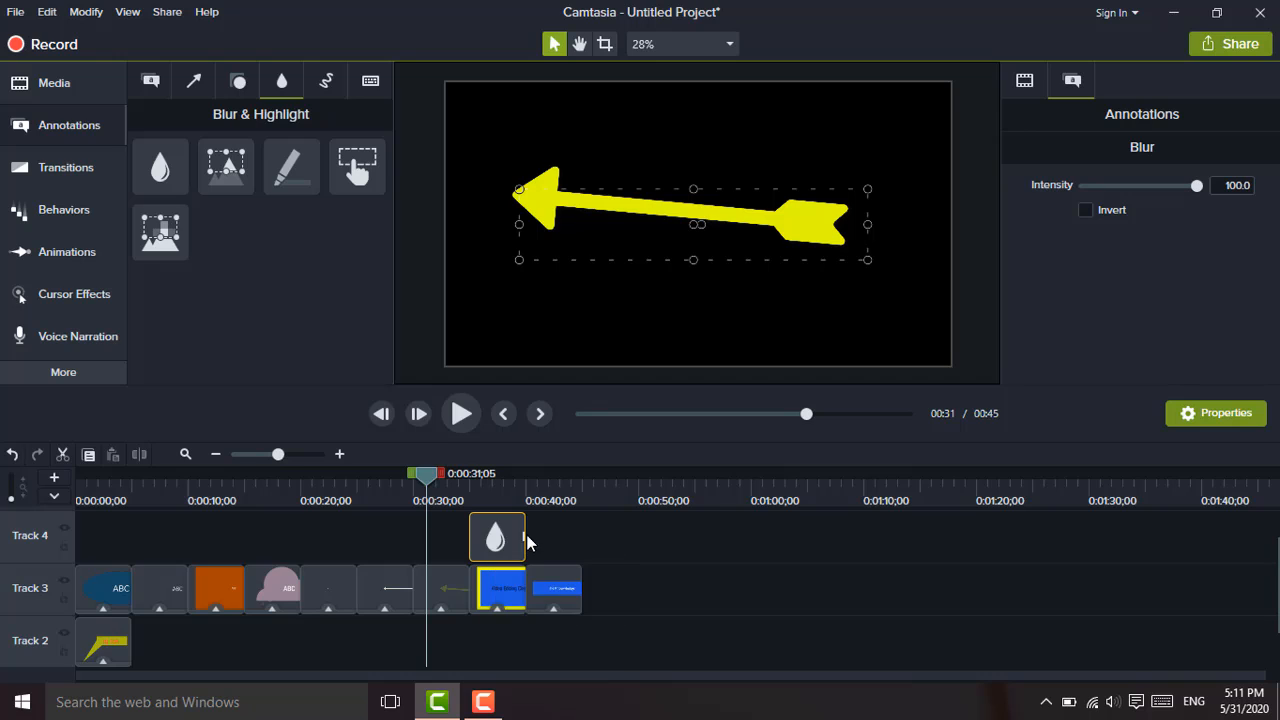
{"action": "left_click_drag", "start_coordinate": [525, 535], "coordinate": [733, 535]}
{"action": "left_click_drag", "start_coordinate": [624, 535], "coordinate": [525, 535]}
{"action": "mouse_move", "coordinate": [428, 482]}
{"action": "left_mouse_down"}
{"action": "mouse_move", "coordinate": [528, 494]}
{"action": "mouse_move", "coordinate": [456, 495]}
{"action": "mouse_move", "coordinate": [498, 508]}
{"action": "mouse_move", "coordinate": [426, 486]}
{"action": "left_mouse_up"}
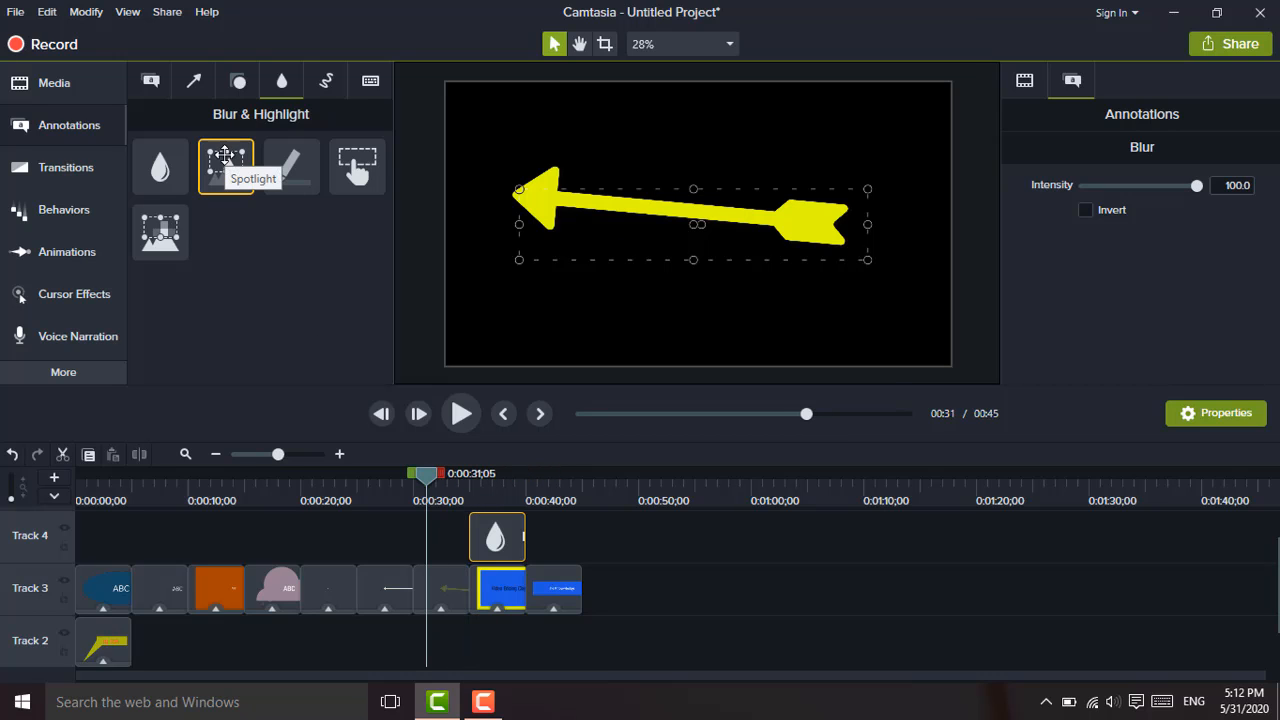
Add a Spotlight annotation to Track 4 above the blue arrow callout's clip and fit it around the text "The Knopwledge" at about 41 s
{"action": "mouse_move", "coordinate": [225, 155]}
{"action": "left_mouse_down"}
{"action": "mouse_move", "coordinate": [580, 454]}
{"action": "mouse_move", "coordinate": [530, 574]}
{"action": "mouse_move", "coordinate": [555, 558]}
{"action": "mouse_move", "coordinate": [533, 546]}
{"action": "left_mouse_up"}
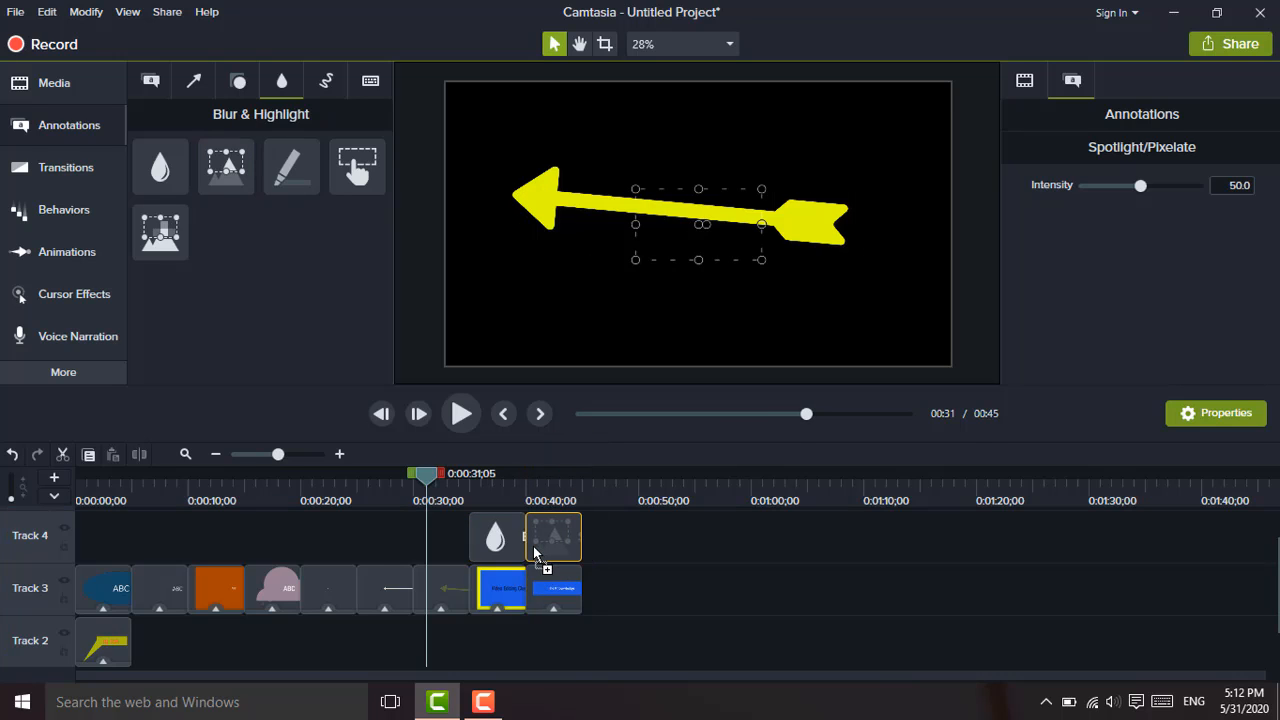
{"action": "left_click_drag", "start_coordinate": [421, 482], "coordinate": [541, 500]}
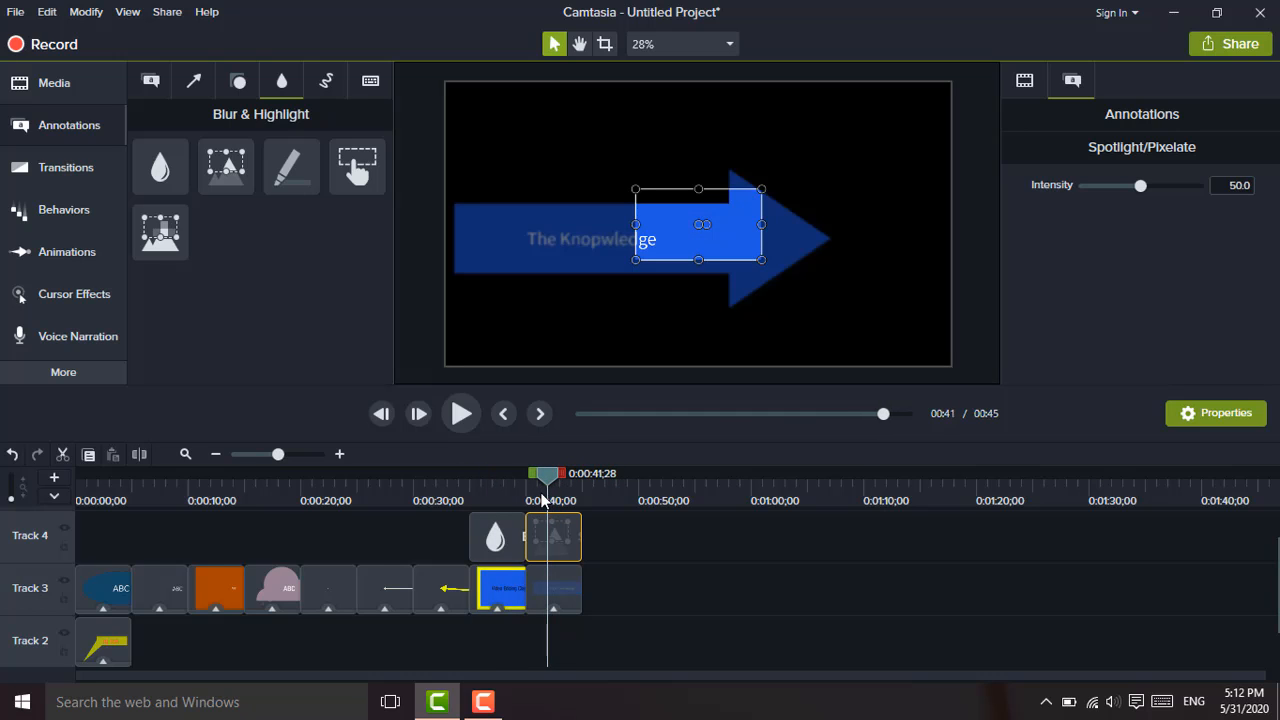
{"action": "left_click_drag", "start_coordinate": [684, 249], "coordinate": [571, 256]}
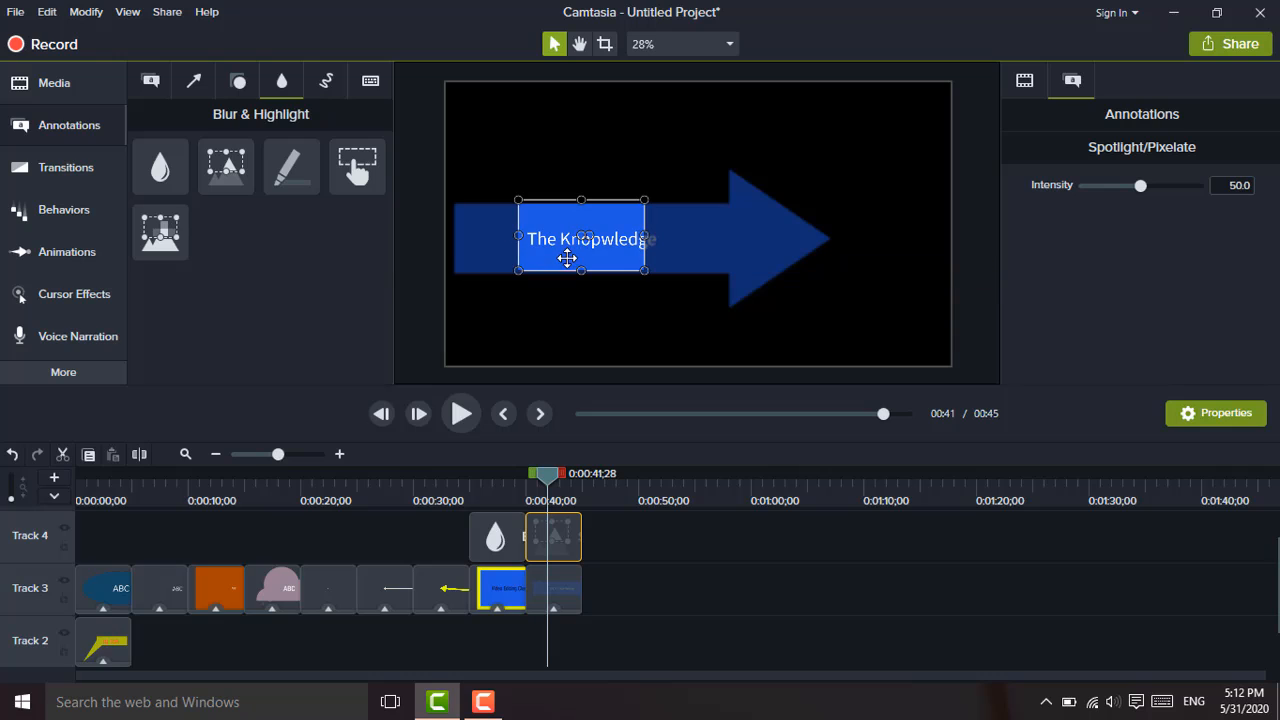
{"action": "left_click_drag", "start_coordinate": [645, 236], "coordinate": [624, 268]}
{"action": "left_click", "coordinate": [645, 151]}
{"action": "left_click", "coordinate": [777, 242]}
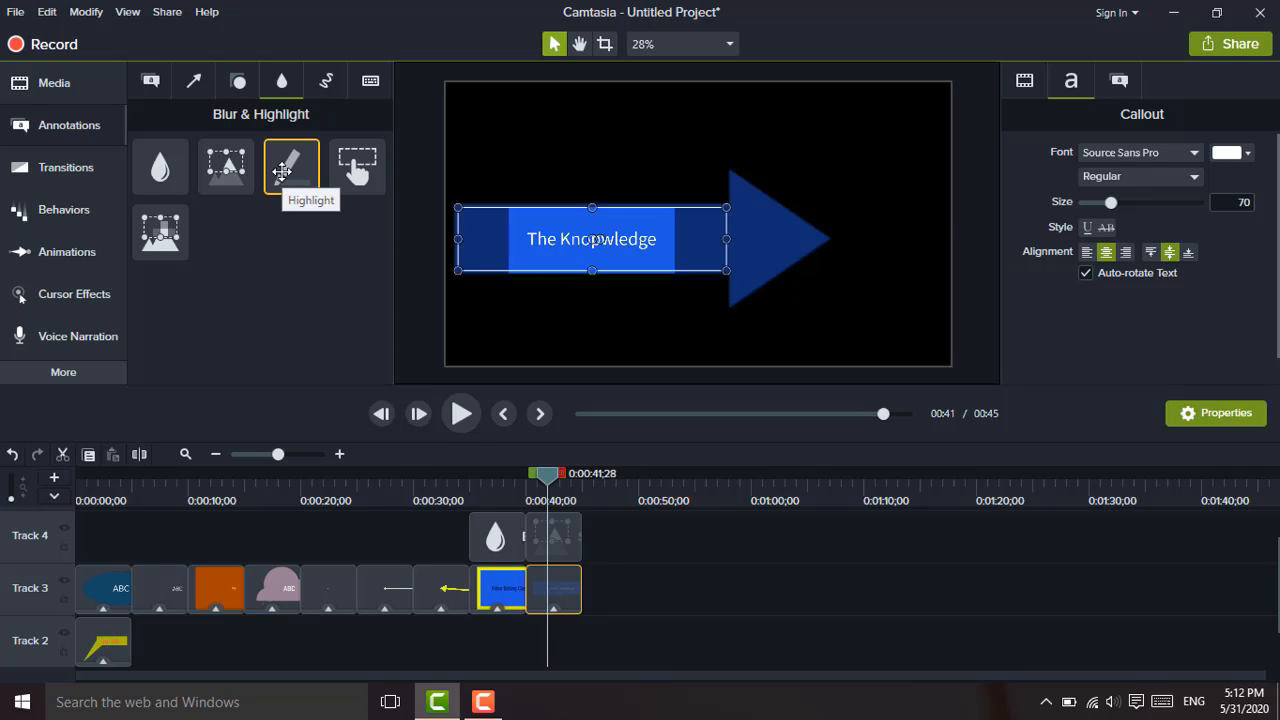
Add a Highlight annotation to Track 4 at about 50 s and move the spotlight clip to Track 3 directly beneath it
{"action": "left_click_drag", "start_coordinate": [282, 172], "coordinate": [639, 525]}
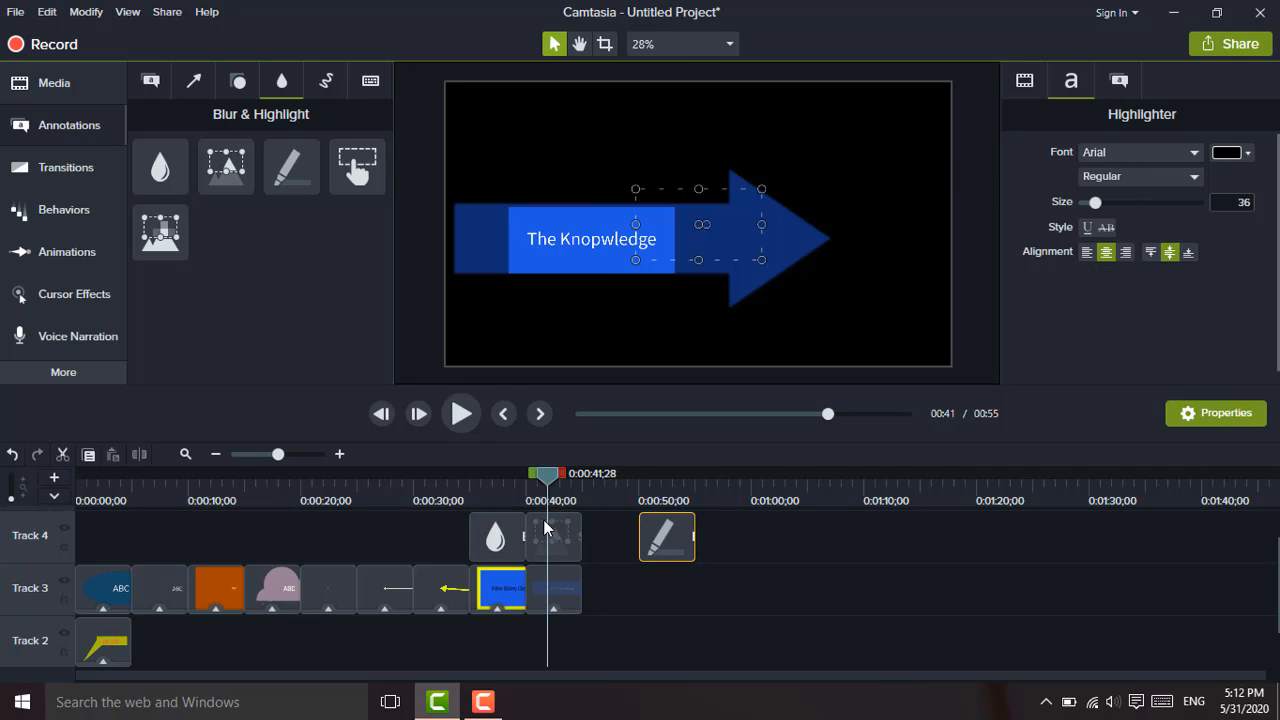
{"action": "left_click_drag", "start_coordinate": [545, 523], "coordinate": [607, 555]}
{"action": "left_click_drag", "start_coordinate": [629, 597], "coordinate": [656, 614]}
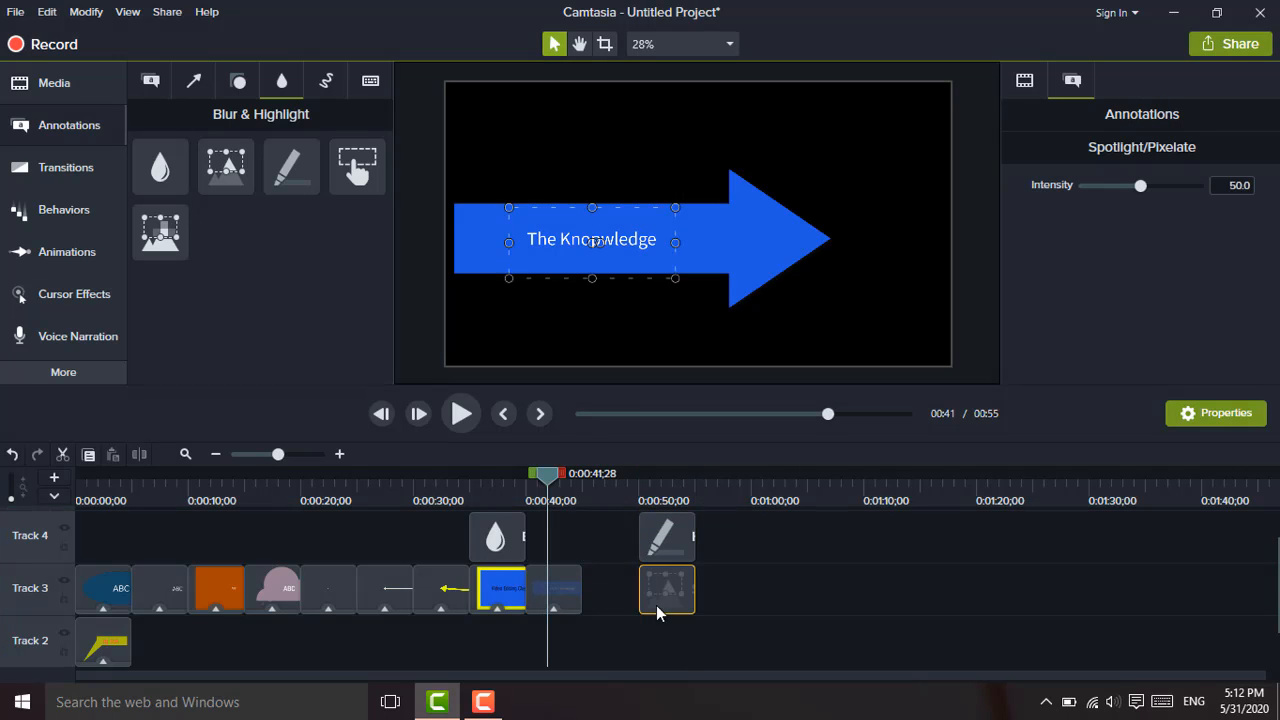
Move the highlight clip above the blue arrow callout's clip and fit the highlight over the word "Knopwledge" within the arrow's shaft
{"action": "left_click", "coordinate": [659, 541]}
{"action": "left_click_drag", "start_coordinate": [601, 534], "coordinate": [553, 530]}
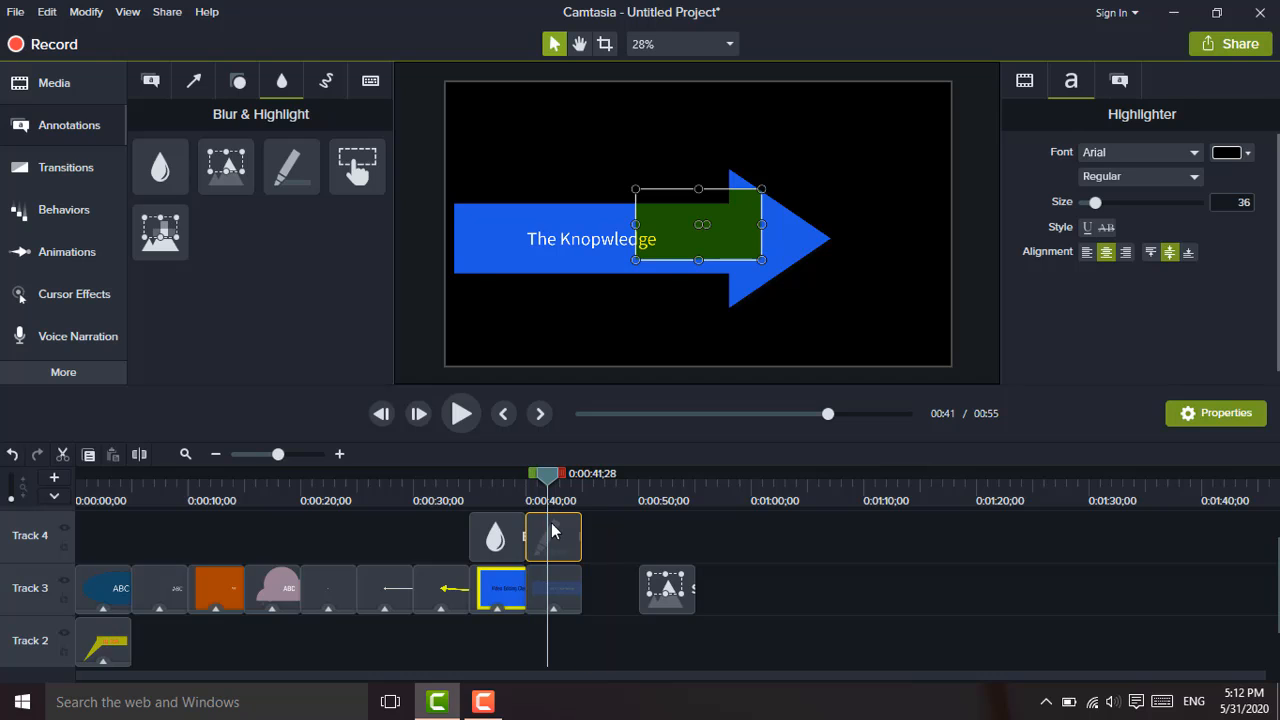
{"action": "left_click_drag", "start_coordinate": [698, 229], "coordinate": [623, 236]}
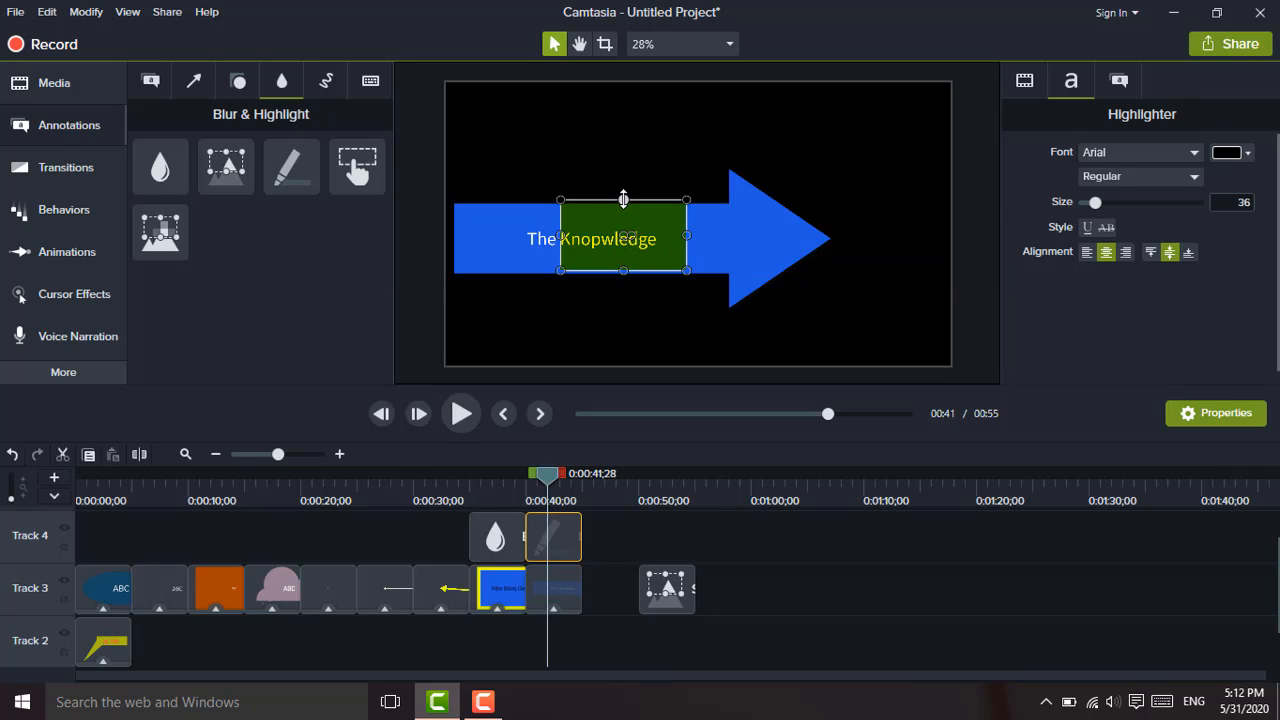
{"action": "left_click_drag", "start_coordinate": [623, 199], "coordinate": [623, 207]}
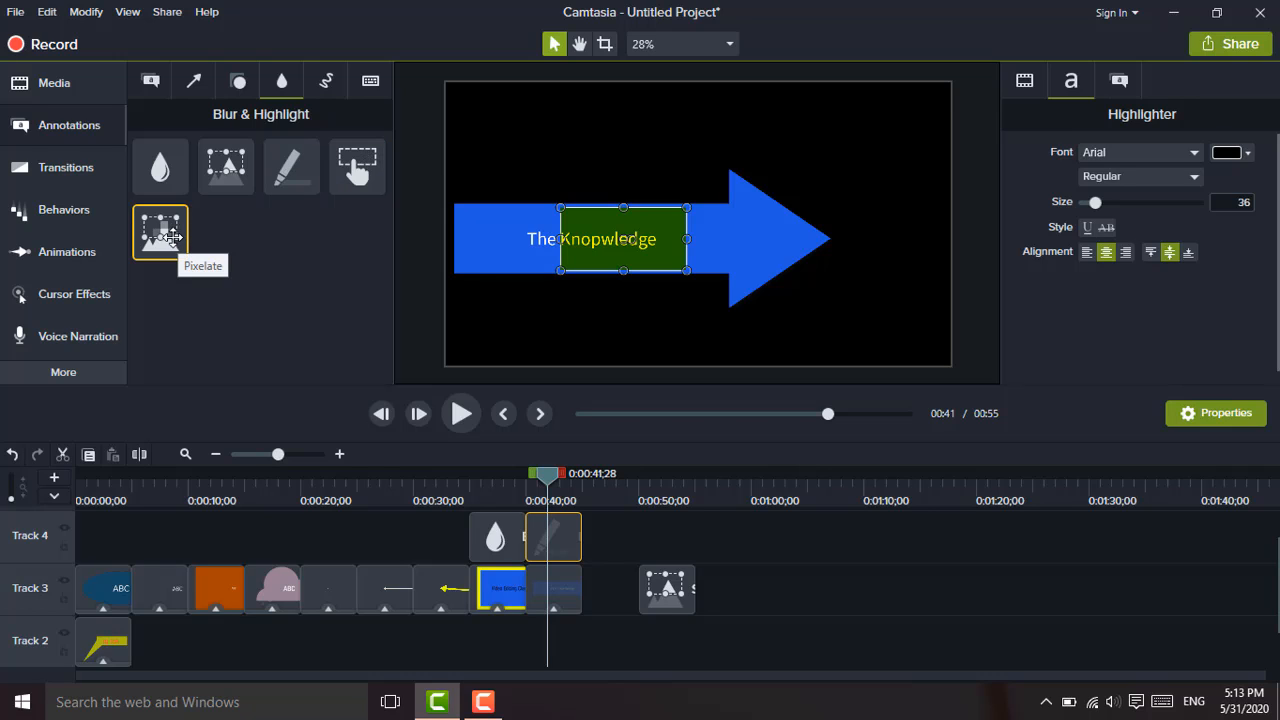
Move the highlight clip to Track 2, and put a Pixelate annotation above the blue arrow callout's clip, covering its whole text
{"action": "left_click_drag", "start_coordinate": [168, 236], "coordinate": [645, 546]}
{"action": "left_click_drag", "start_coordinate": [569, 534], "coordinate": [651, 643]}
{"action": "left_click_drag", "start_coordinate": [652, 530], "coordinate": [545, 527]}
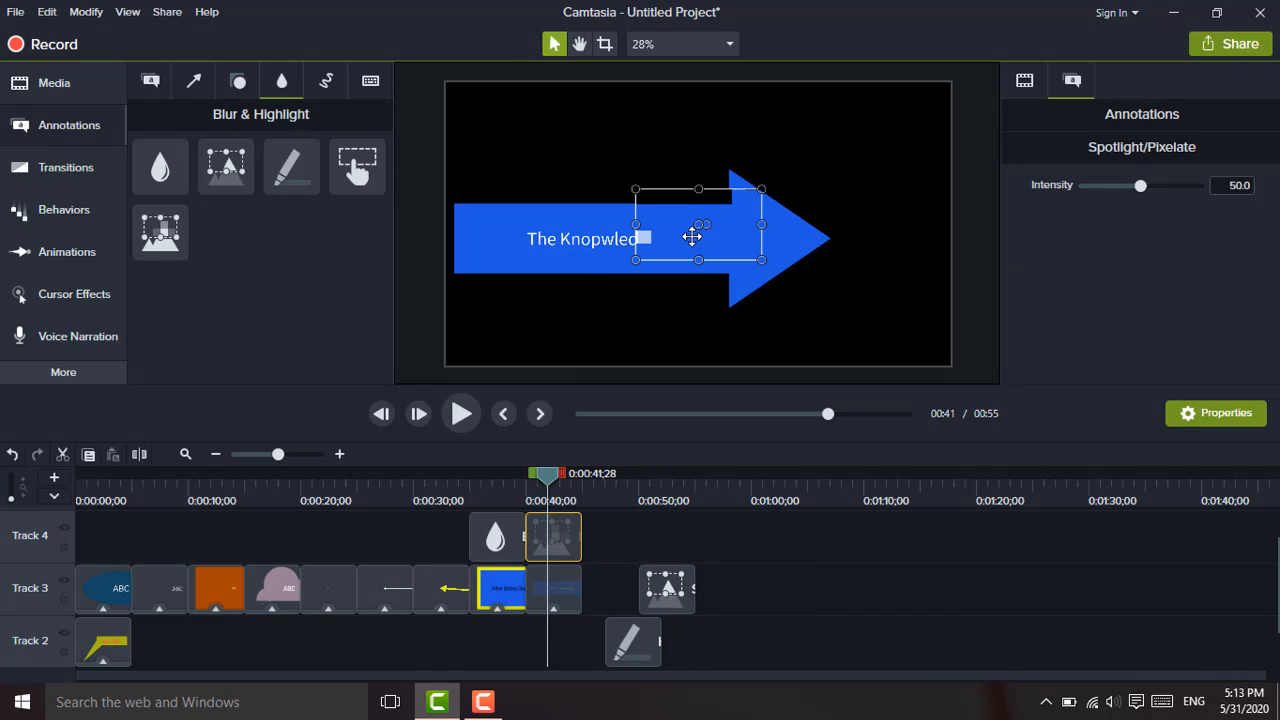
{"action": "mouse_move", "coordinate": [698, 224]}
{"action": "left_mouse_down"}
{"action": "mouse_move", "coordinate": [578, 235]}
{"action": "mouse_move", "coordinate": [698, 237]}
{"action": "left_mouse_up"}
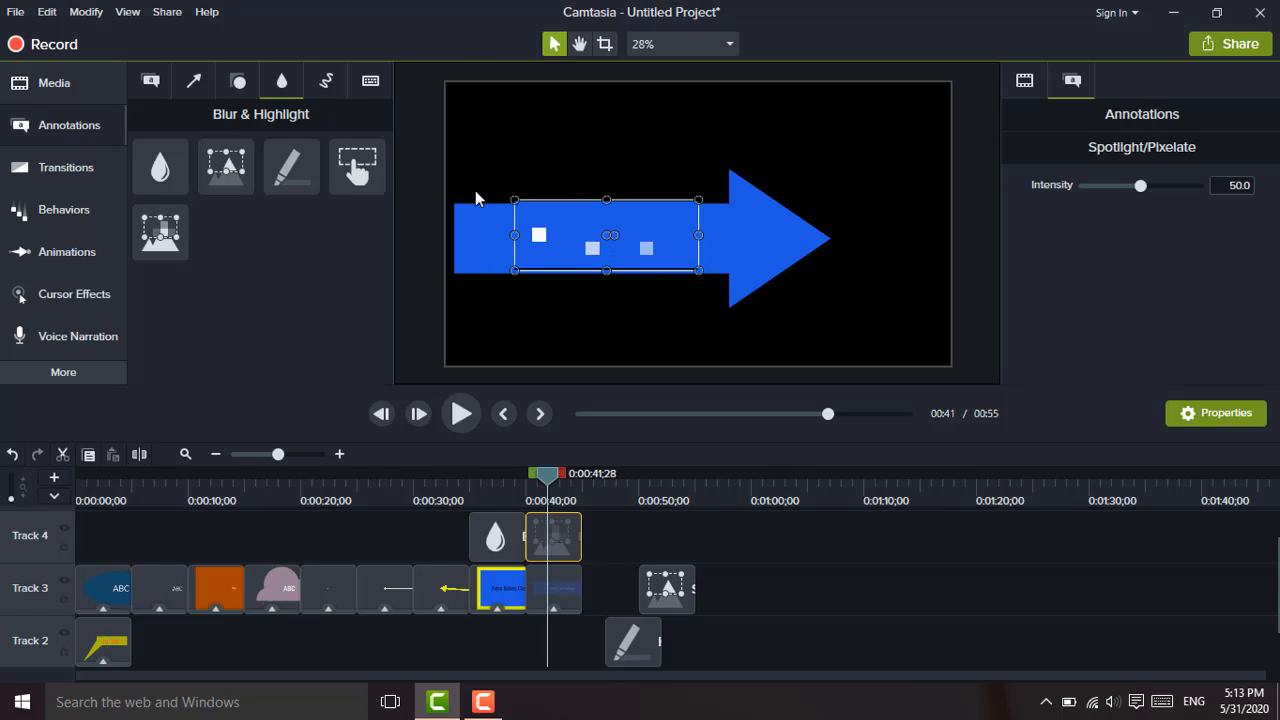
Add an enlarged Sketch Motion circle to the canvas at about 41 s and a Sketch Motion square at about 59 s
{"action": "left_click", "coordinate": [326, 84]}
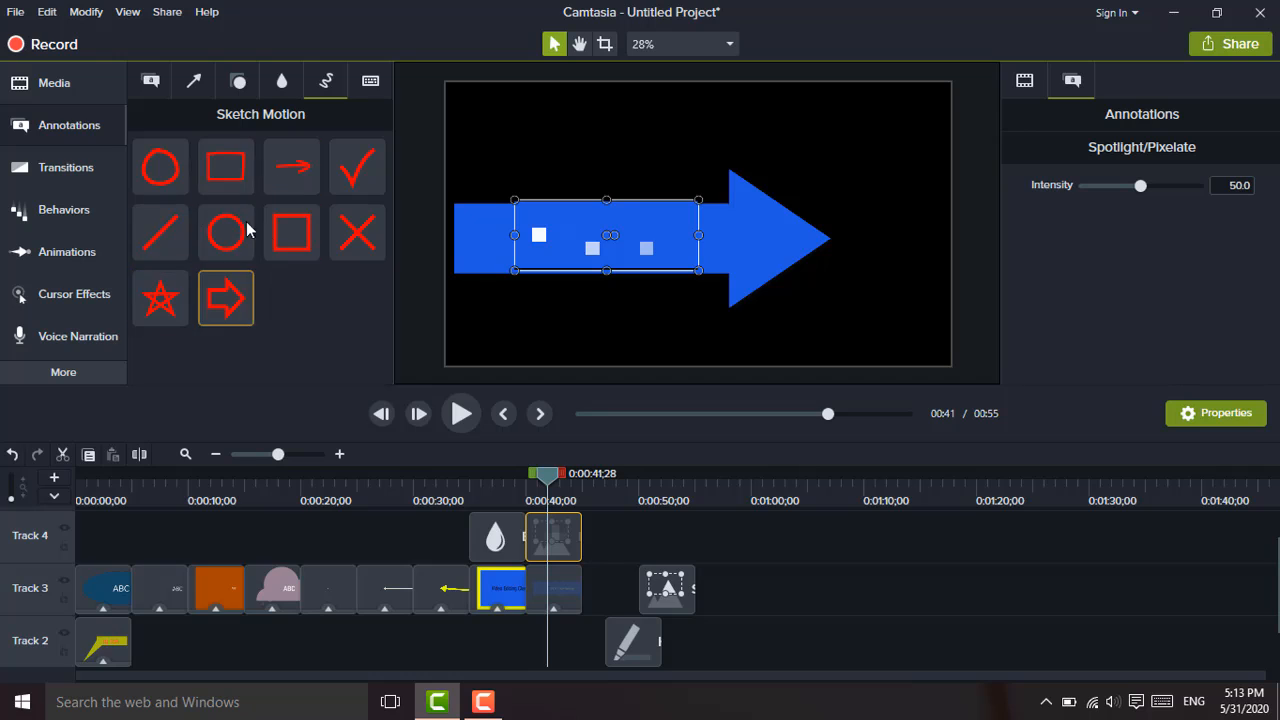
{"action": "mouse_move", "coordinate": [163, 165]}
{"action": "left_mouse_down"}
{"action": "mouse_move", "coordinate": [723, 183]}
{"action": "mouse_move", "coordinate": [664, 150]}
{"action": "left_mouse_up"}
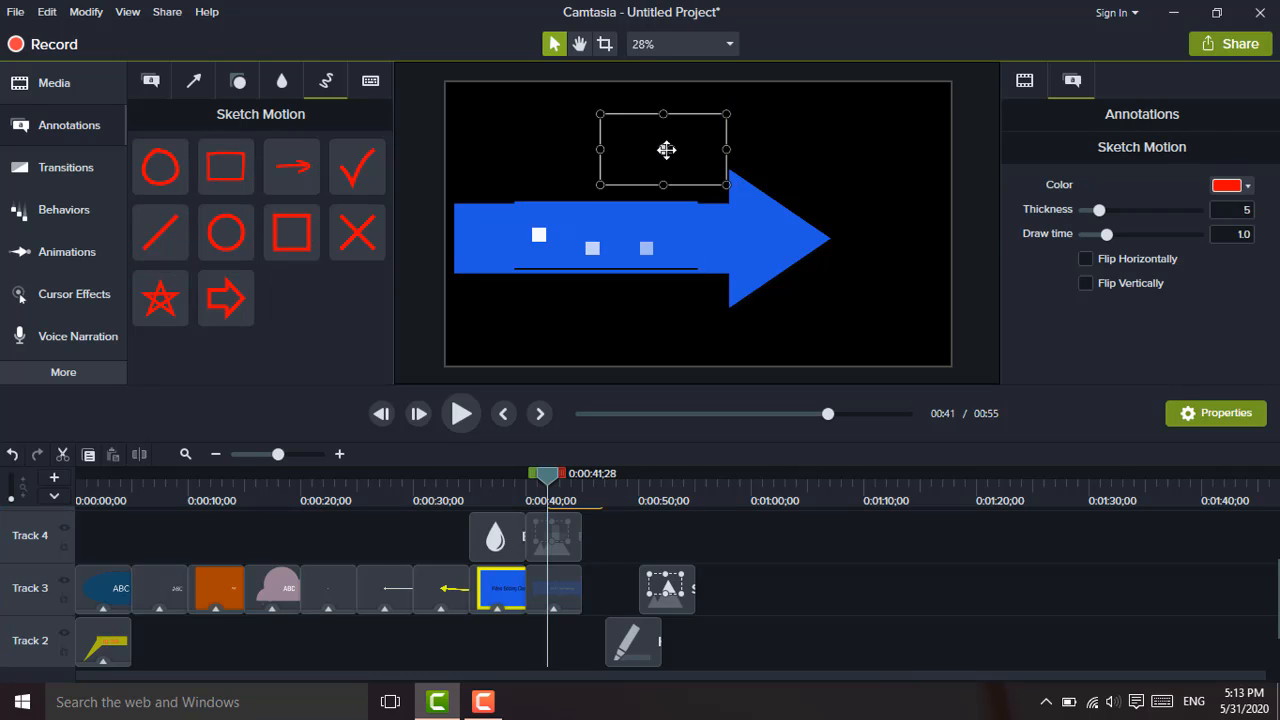
{"action": "left_click_drag", "start_coordinate": [724, 182], "coordinate": [794, 233]}
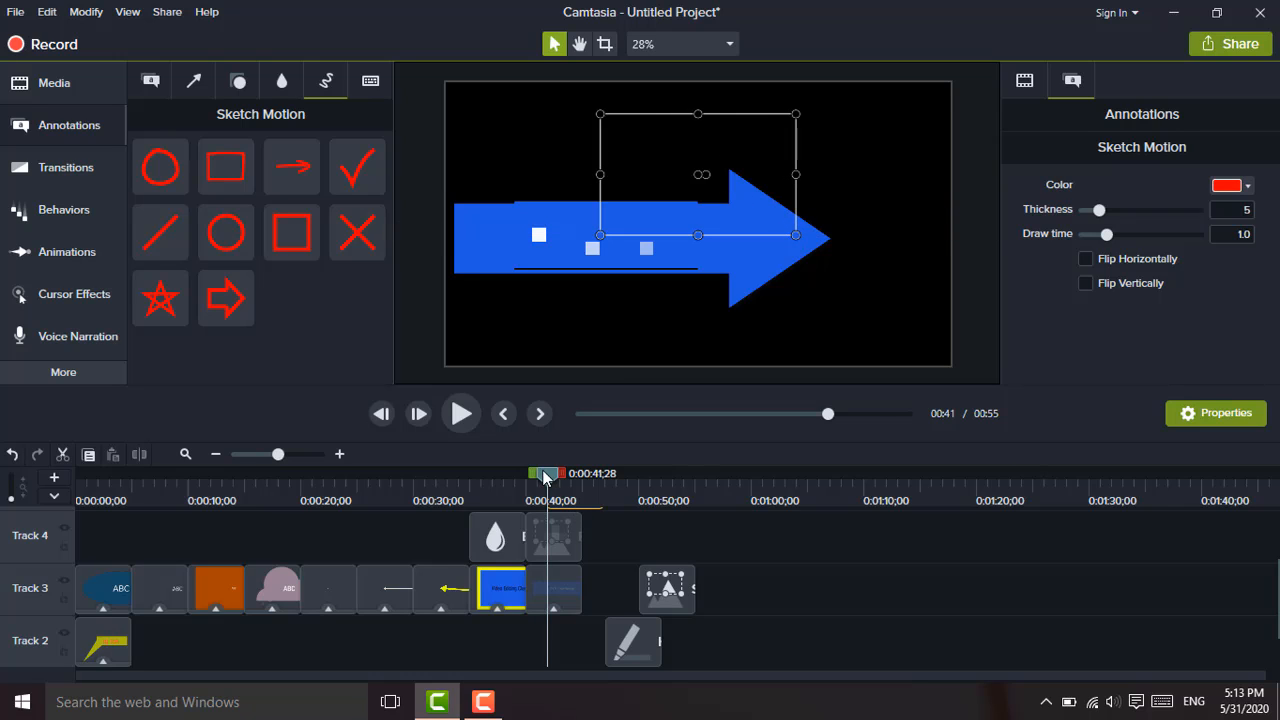
{"action": "left_click_drag", "start_coordinate": [545, 475], "coordinate": [741, 475]}
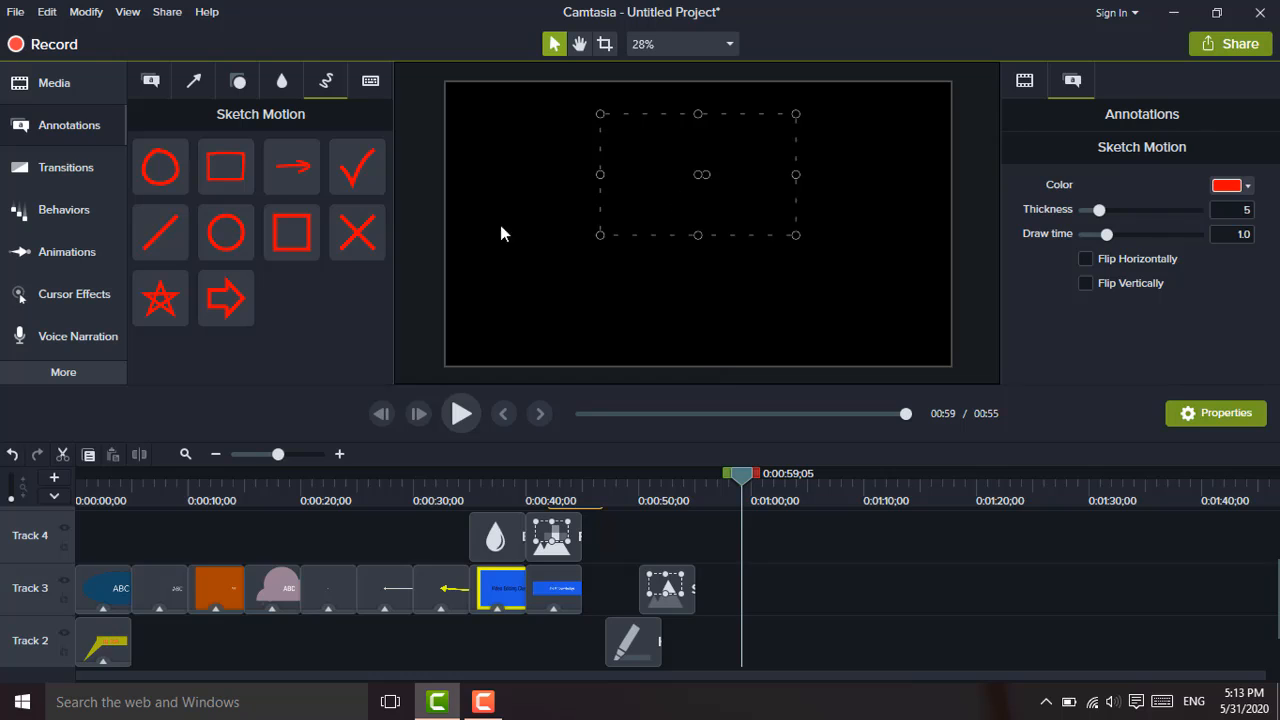
{"action": "mouse_move", "coordinate": [286, 240]}
{"action": "left_mouse_down"}
{"action": "mouse_move", "coordinate": [526, 214]}
{"action": "mouse_move", "coordinate": [685, 215]}
{"action": "left_mouse_up"}
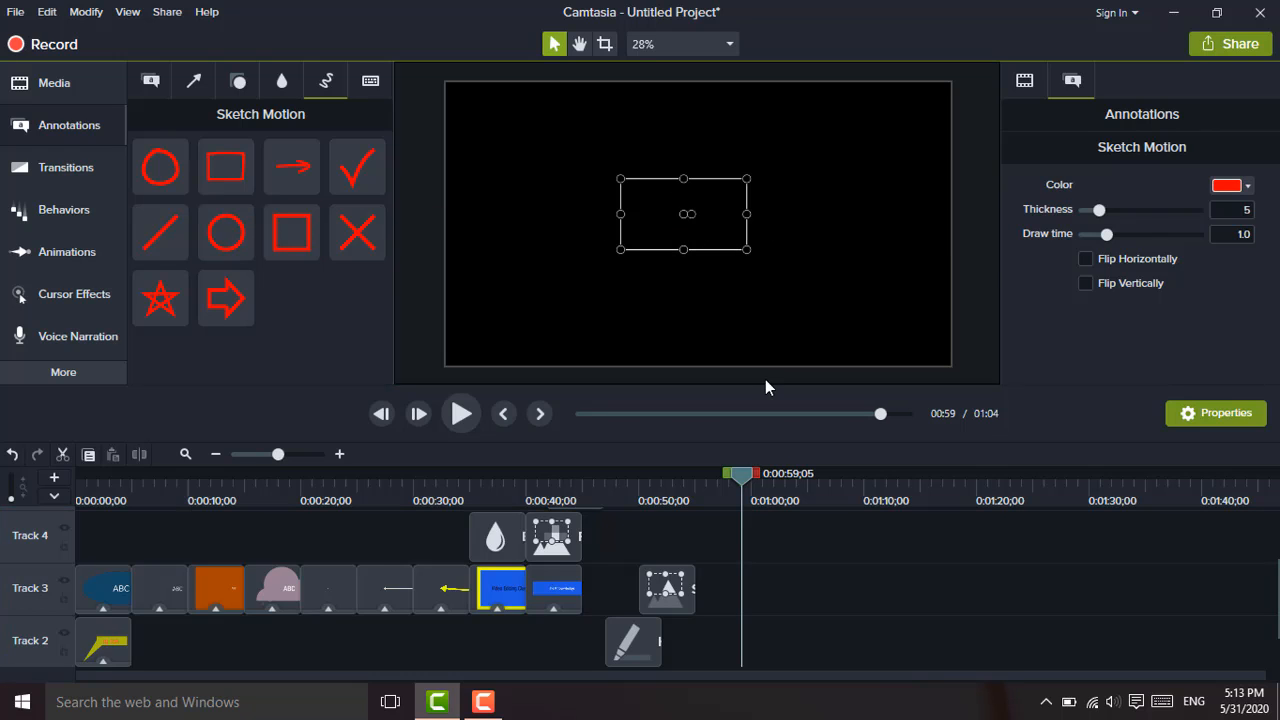
Add a Sketch Motion rectangle on Track 4 above the cloud callout's clip and shrink it to frame the ABC text at about 16 s
{"action": "left_click_drag", "start_coordinate": [662, 466], "coordinate": [260, 485]}
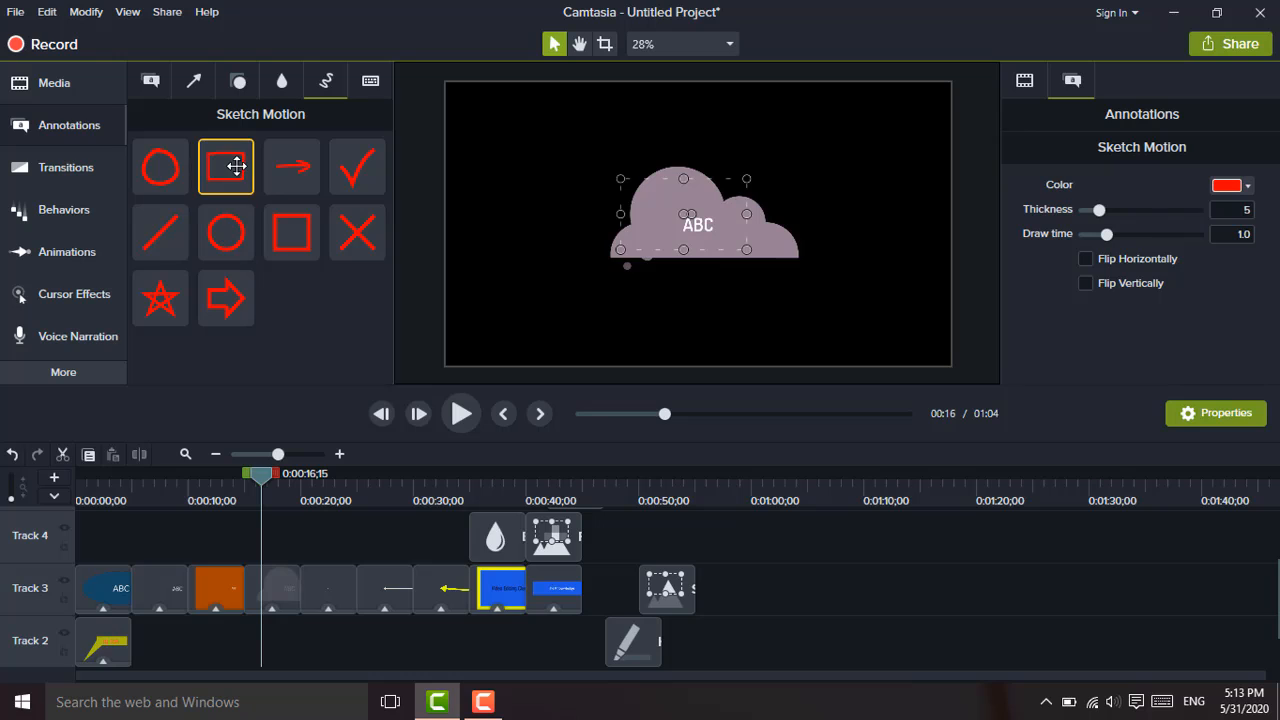
{"action": "mouse_move", "coordinate": [226, 170]}
{"action": "left_mouse_down"}
{"action": "mouse_move", "coordinate": [262, 276]}
{"action": "mouse_move", "coordinate": [277, 451]}
{"action": "mouse_move", "coordinate": [268, 557]}
{"action": "mouse_move", "coordinate": [253, 548]}
{"action": "left_mouse_up"}
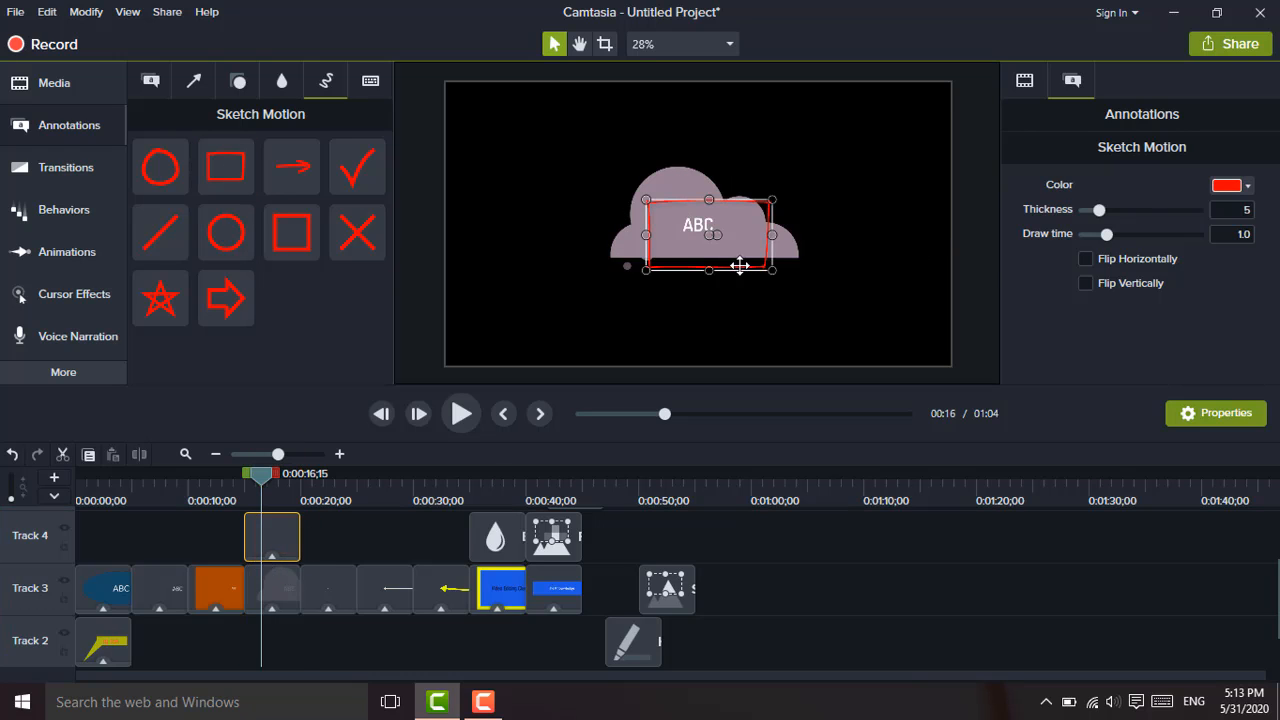
{"action": "left_click_drag", "start_coordinate": [708, 268], "coordinate": [706, 242]}
{"action": "left_click_drag", "start_coordinate": [708, 198], "coordinate": [708, 205]}
{"action": "left_click_drag", "start_coordinate": [772, 225], "coordinate": [754, 225]}
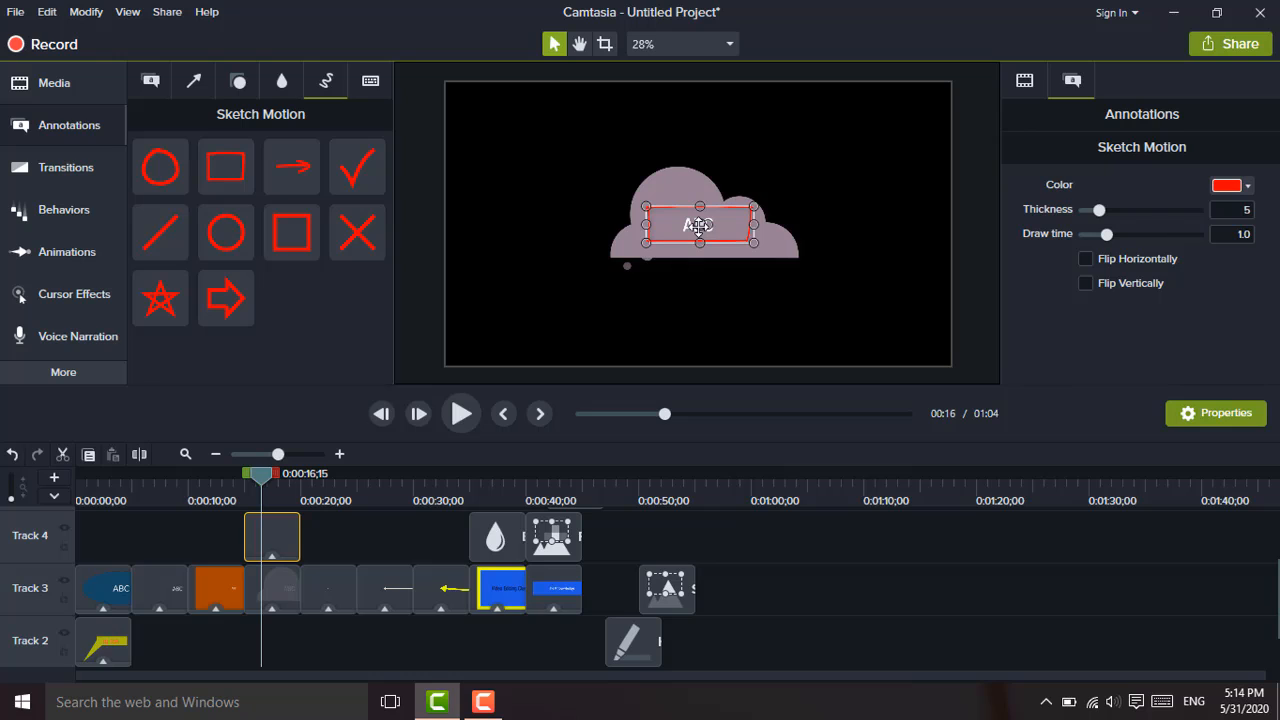
{"action": "mouse_move", "coordinate": [698, 225]}
{"action": "left_mouse_down"}
{"action": "mouse_move", "coordinate": [640, 220]}
{"action": "mouse_move", "coordinate": [699, 224]}
{"action": "left_mouse_up"}
Add a Sketch Motion square after the rectangle's clip on Track 4, place another sketch clip directly after it, and move the playhead to about 22 s
{"action": "left_click_drag", "start_coordinate": [265, 474], "coordinate": [326, 480]}
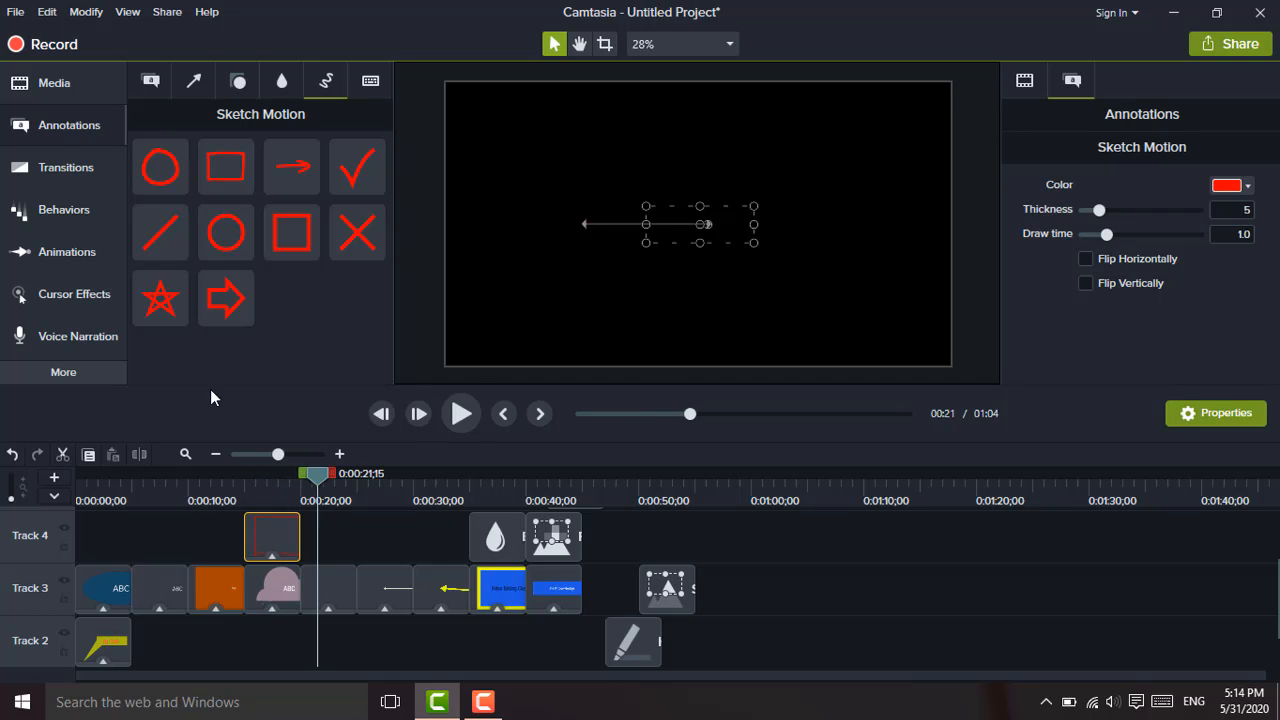
{"action": "mouse_move", "coordinate": [291, 220]}
{"action": "left_mouse_down"}
{"action": "mouse_move", "coordinate": [356, 477]}
{"action": "mouse_move", "coordinate": [324, 548]}
{"action": "mouse_move", "coordinate": [290, 530]}
{"action": "left_mouse_up"}
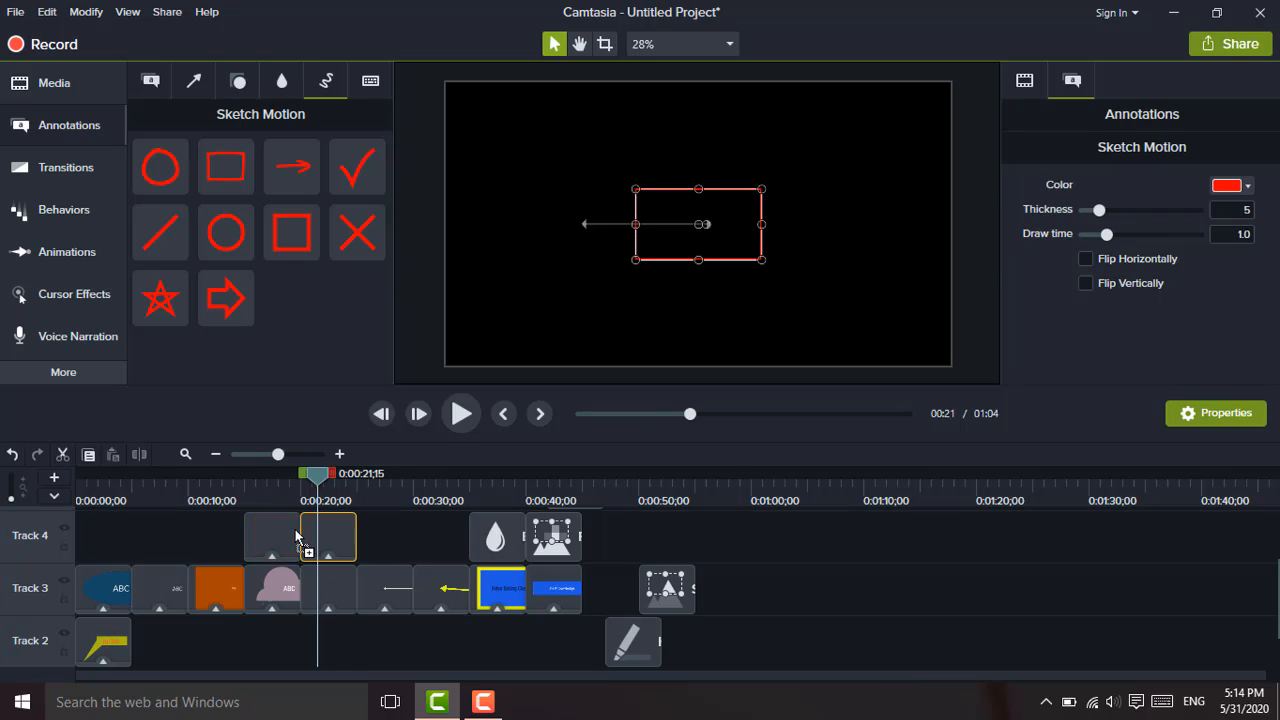
{"action": "mouse_move", "coordinate": [403, 449]}
{"action": "left_mouse_down"}
{"action": "mouse_move", "coordinate": [384, 539]}
{"action": "mouse_move", "coordinate": [349, 536]}
{"action": "left_mouse_up"}
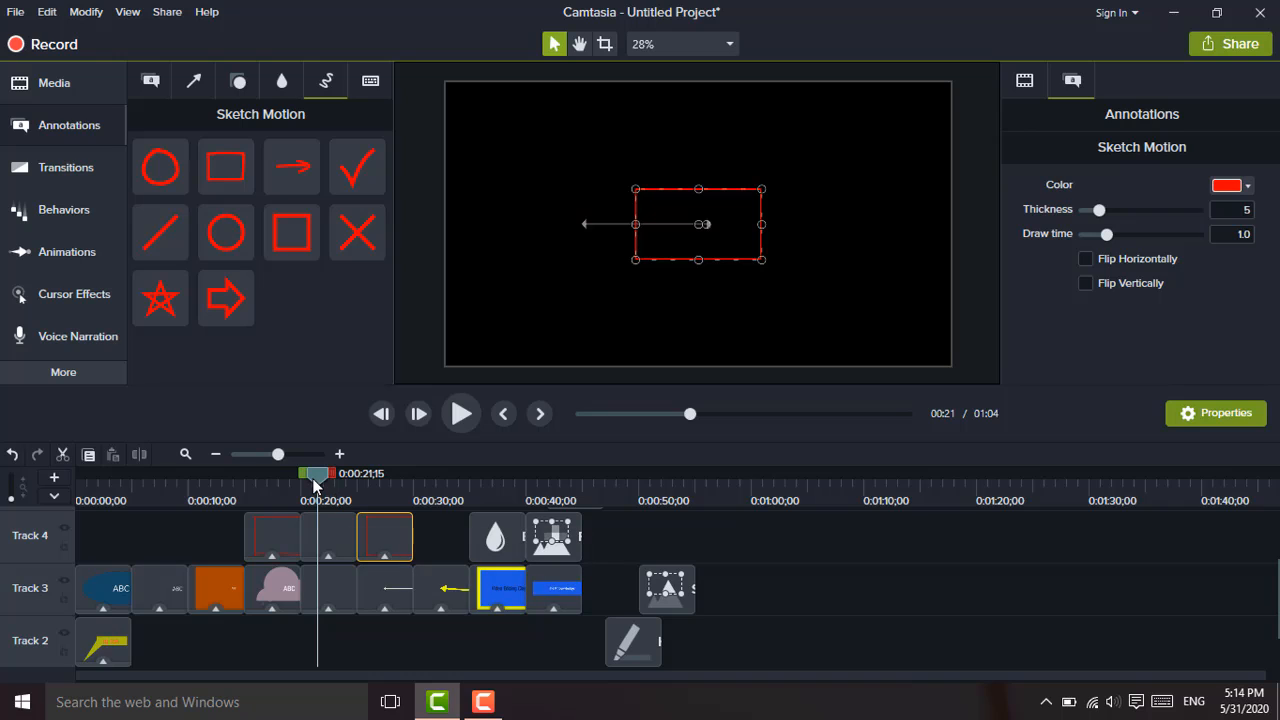
{"action": "mouse_move", "coordinate": [316, 485]}
{"action": "left_mouse_down"}
{"action": "mouse_move", "coordinate": [400, 483]}
{"action": "mouse_move", "coordinate": [327, 491]}
{"action": "left_mouse_up"}
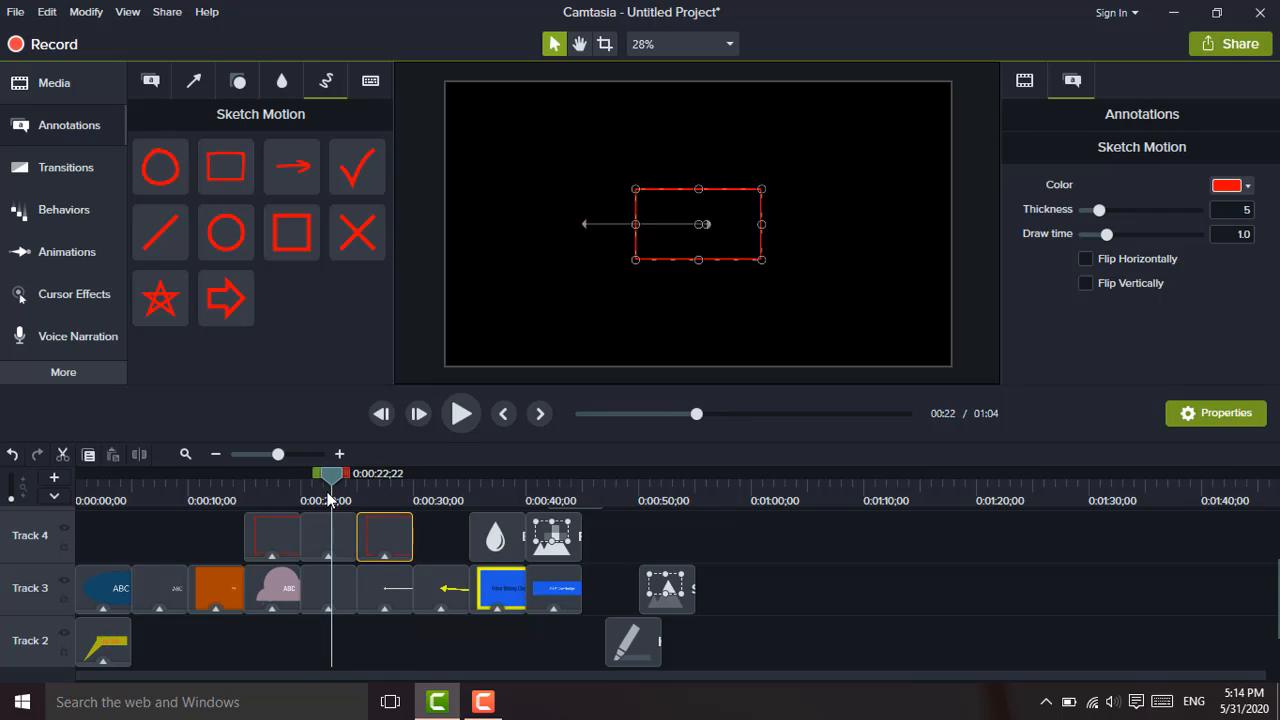
Add the first Ctrl+A keystroke callout to an empty part of Track 4 at about 58 s and move the playhead onto its clip
{"action": "left_click", "coordinate": [371, 82]}
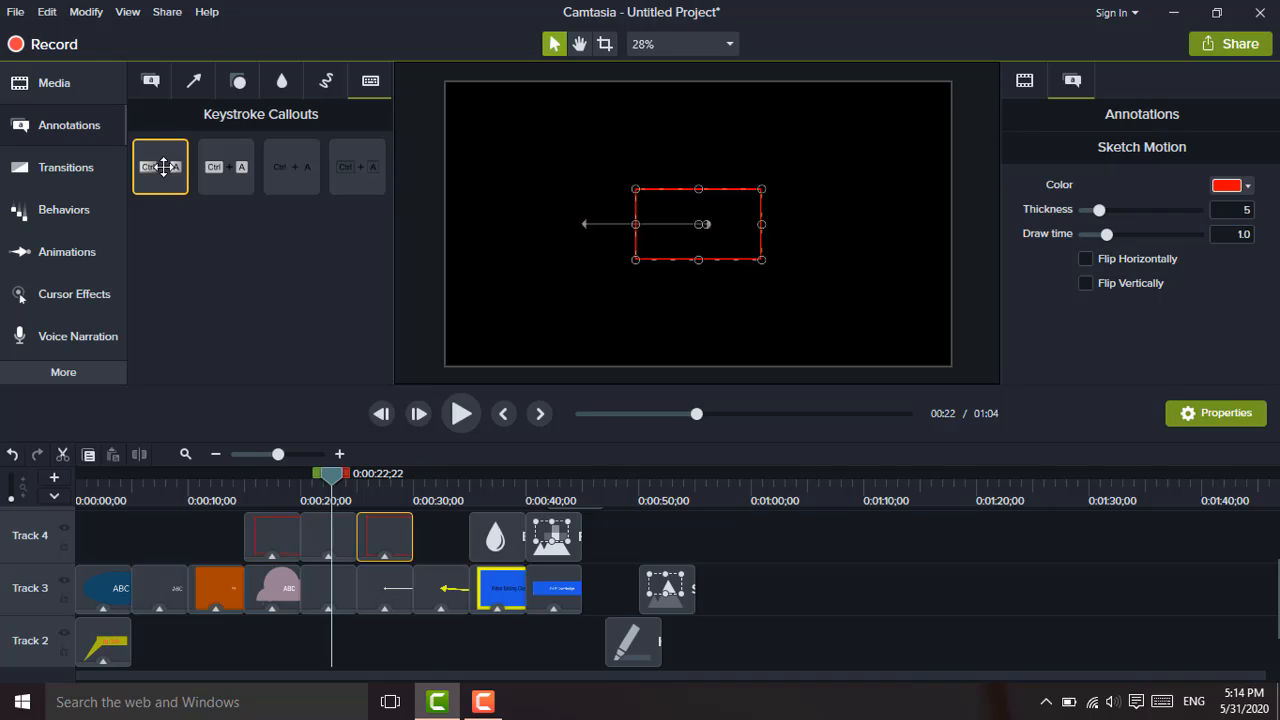
{"action": "left_click_drag", "start_coordinate": [163, 168], "coordinate": [723, 540]}
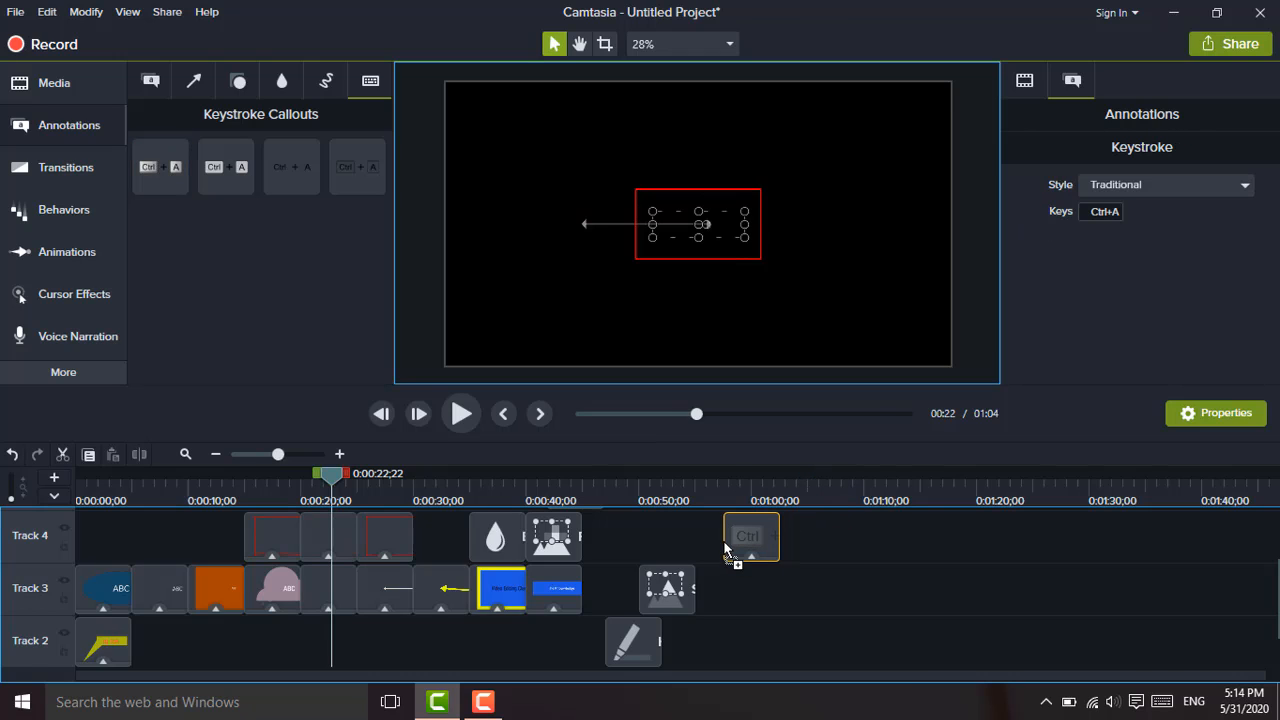
{"action": "left_click", "coordinate": [730, 492]}
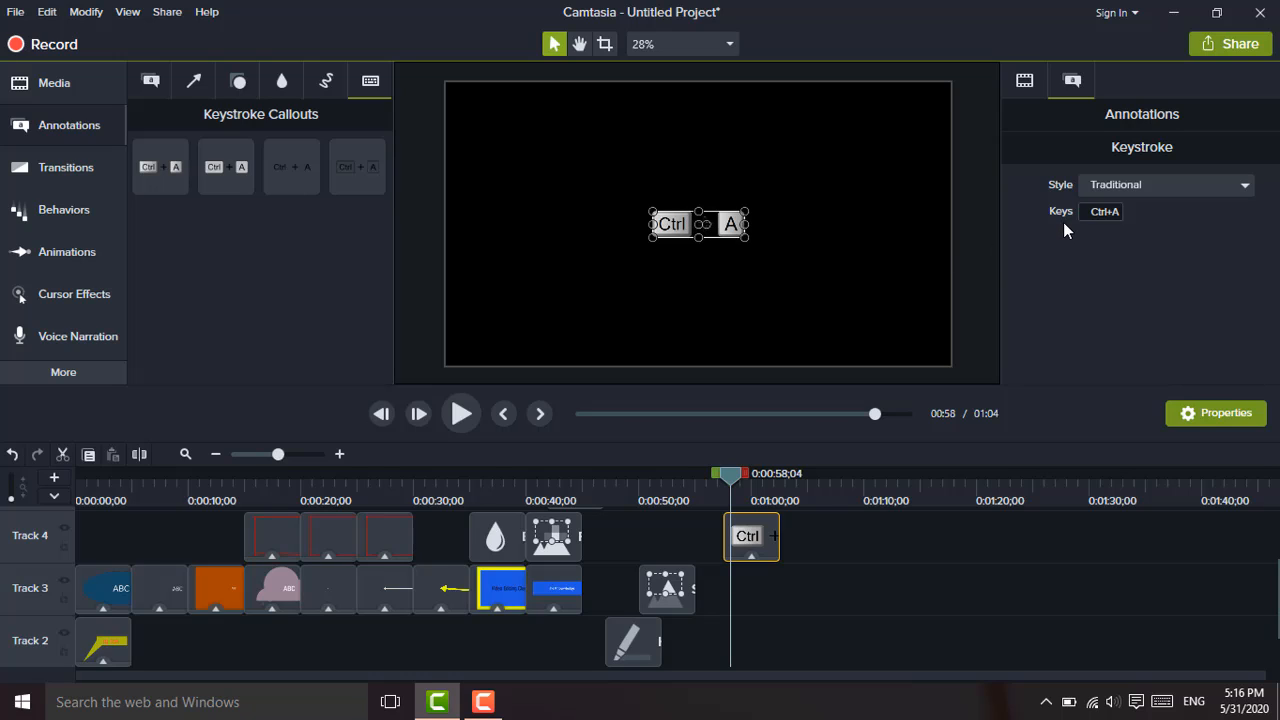
Try Shift, A and Return as the keystroke callout's keys
{"action": "left_click", "coordinate": [1099, 212]}
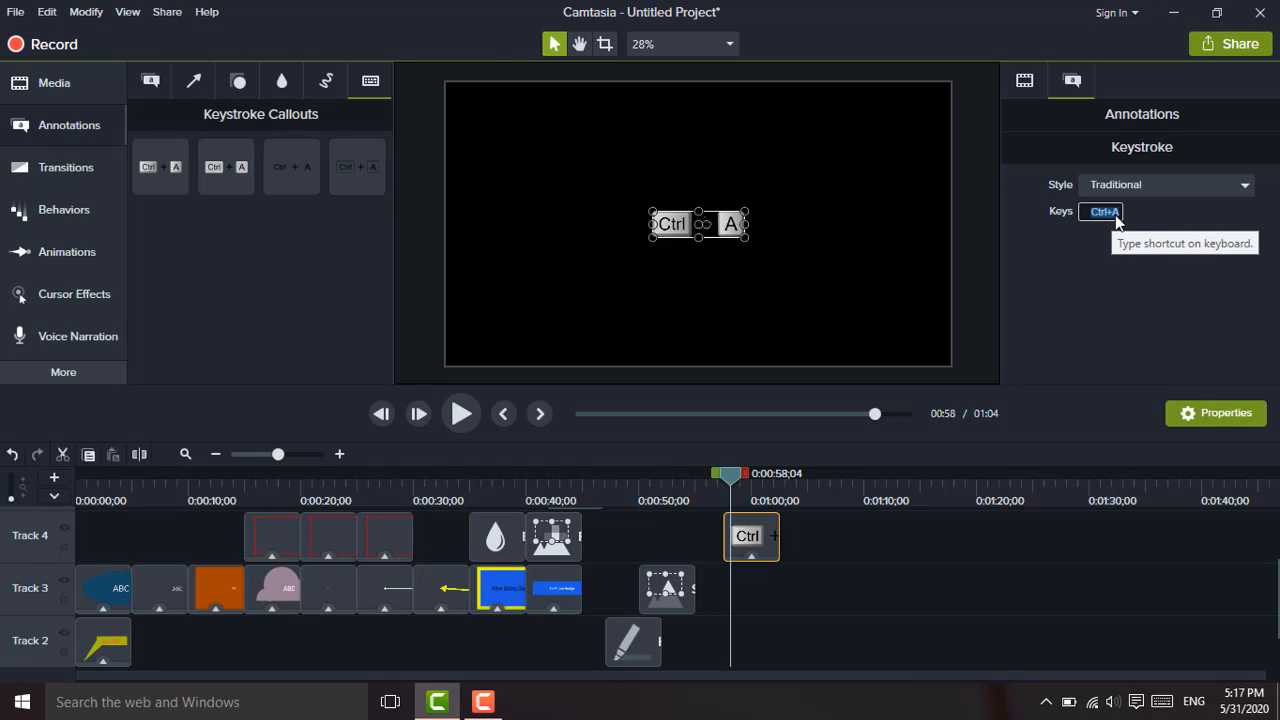
{"action": "key", "text": "shift"}
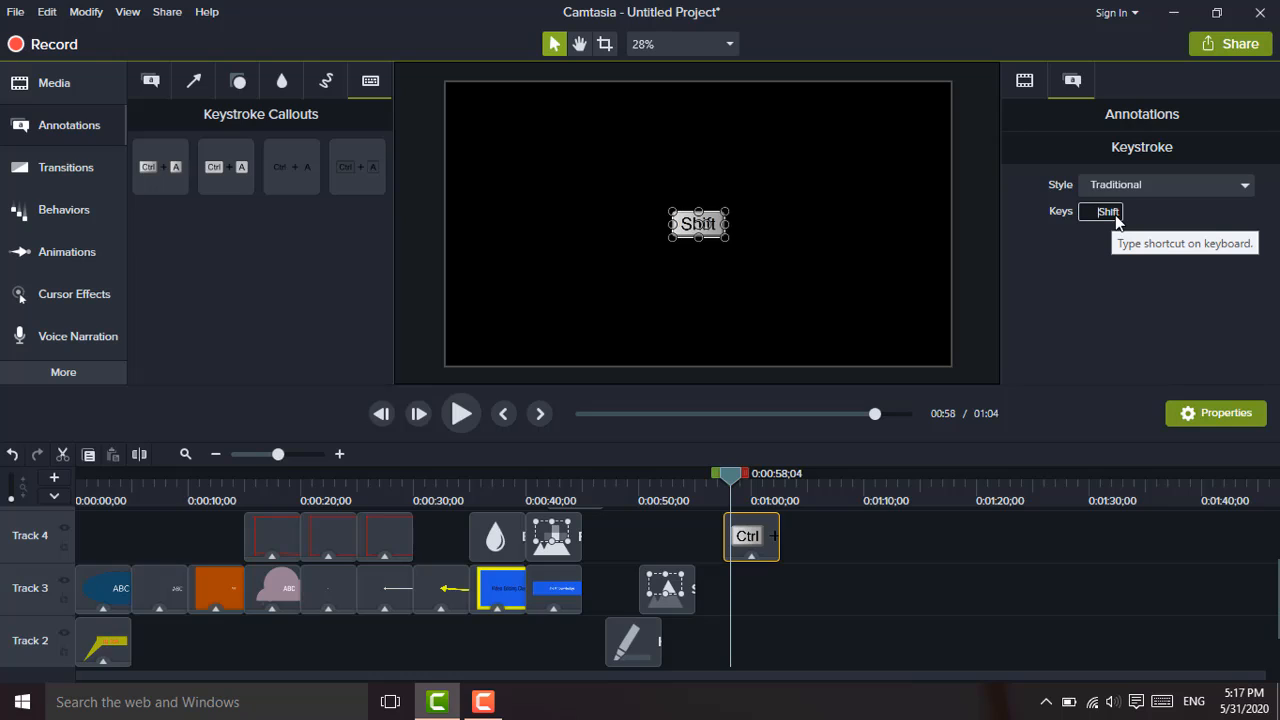
{"action": "key", "text": "equal"}
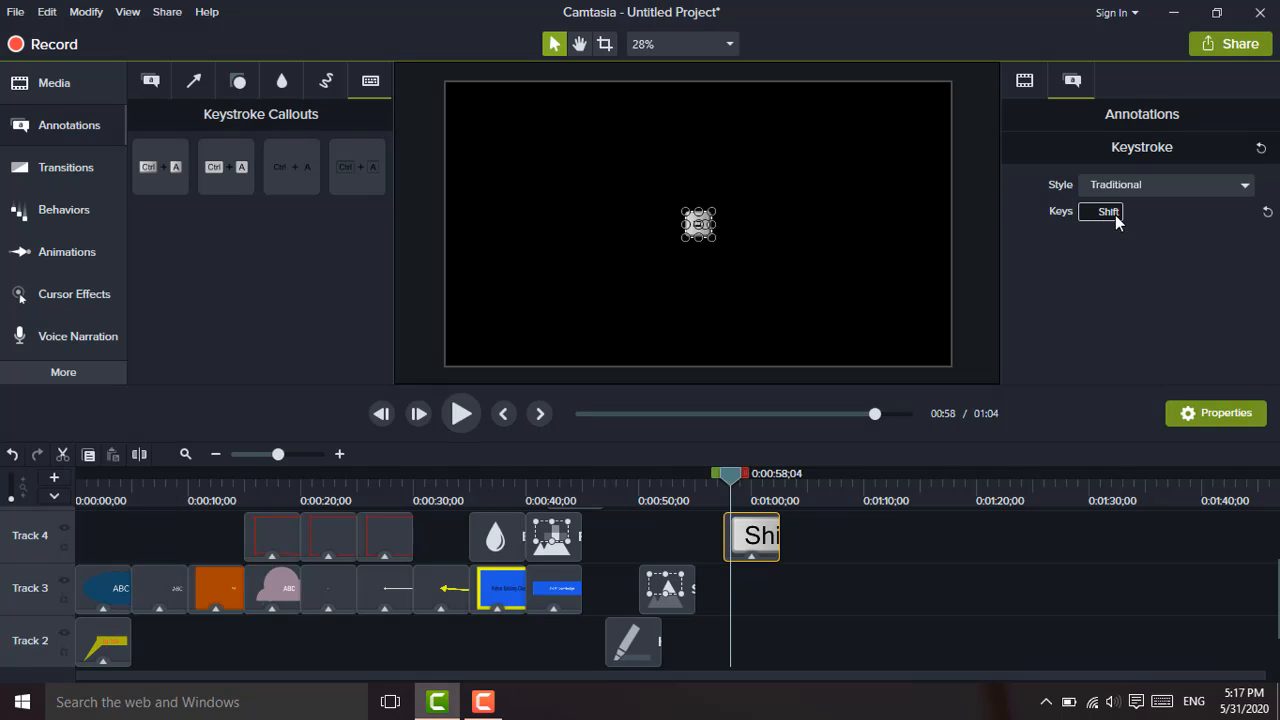
{"action": "key", "text": "a"}
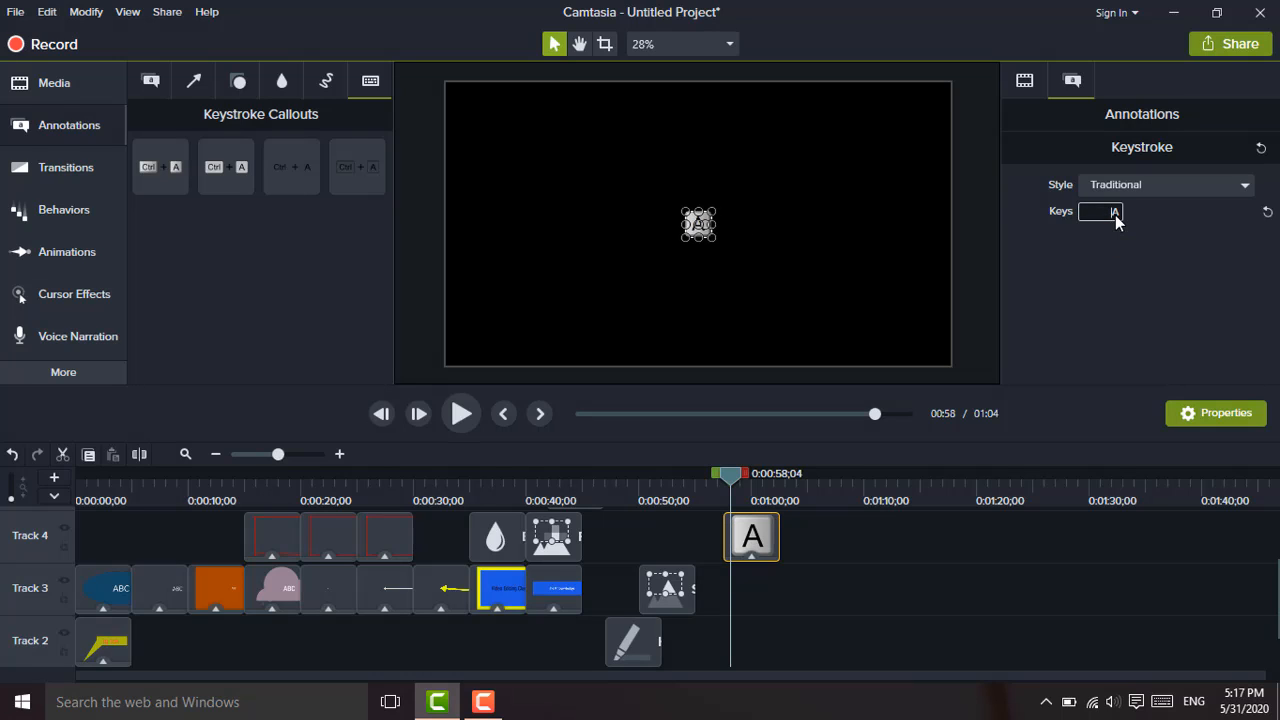
{"action": "key", "text": "Return"}
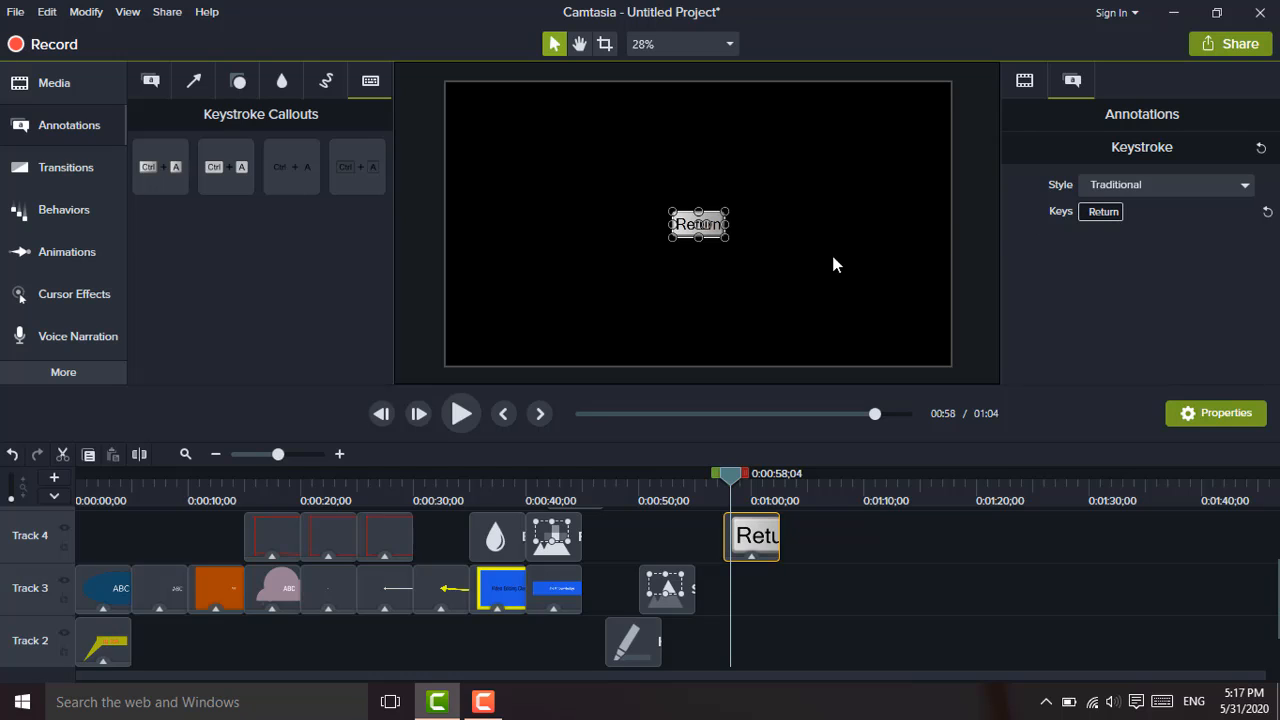
Set the keystroke callout's keys to Shift+S and move the callout to the canvas's lower-left corner
{"action": "left_click", "coordinate": [1091, 212]}
{"action": "key", "text": "shift+s"}
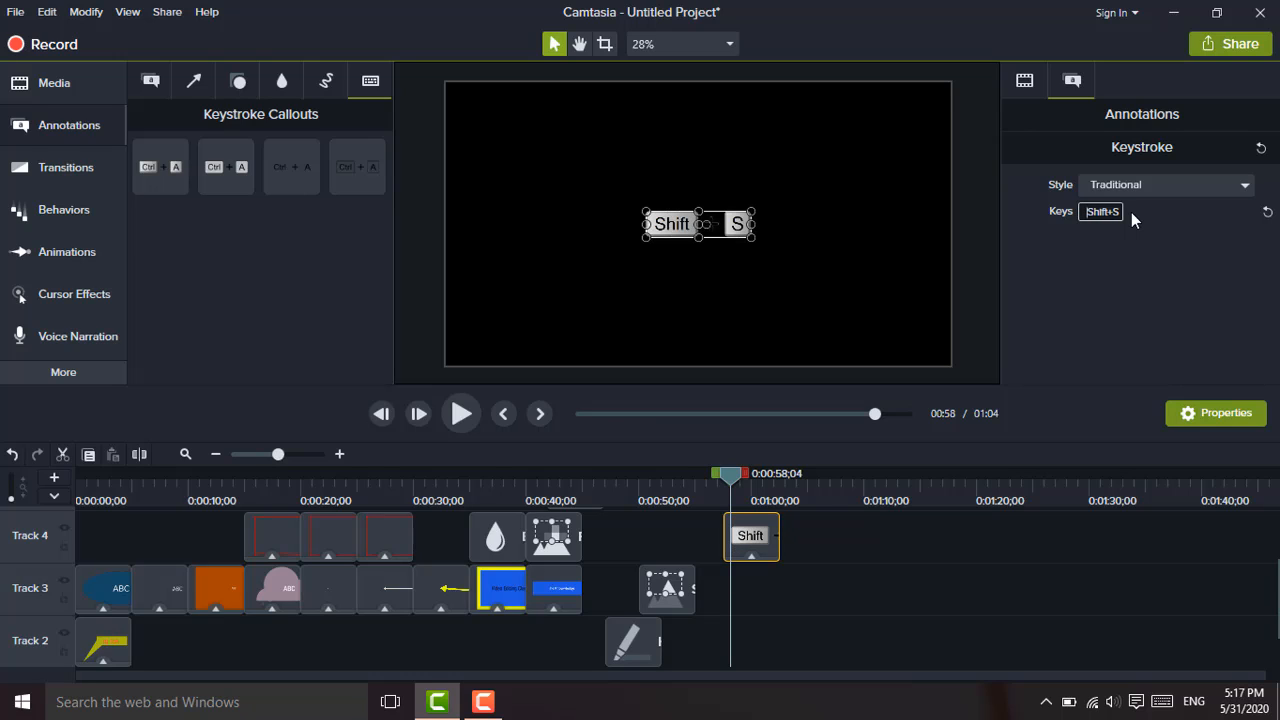
{"action": "left_click", "coordinate": [882, 236]}
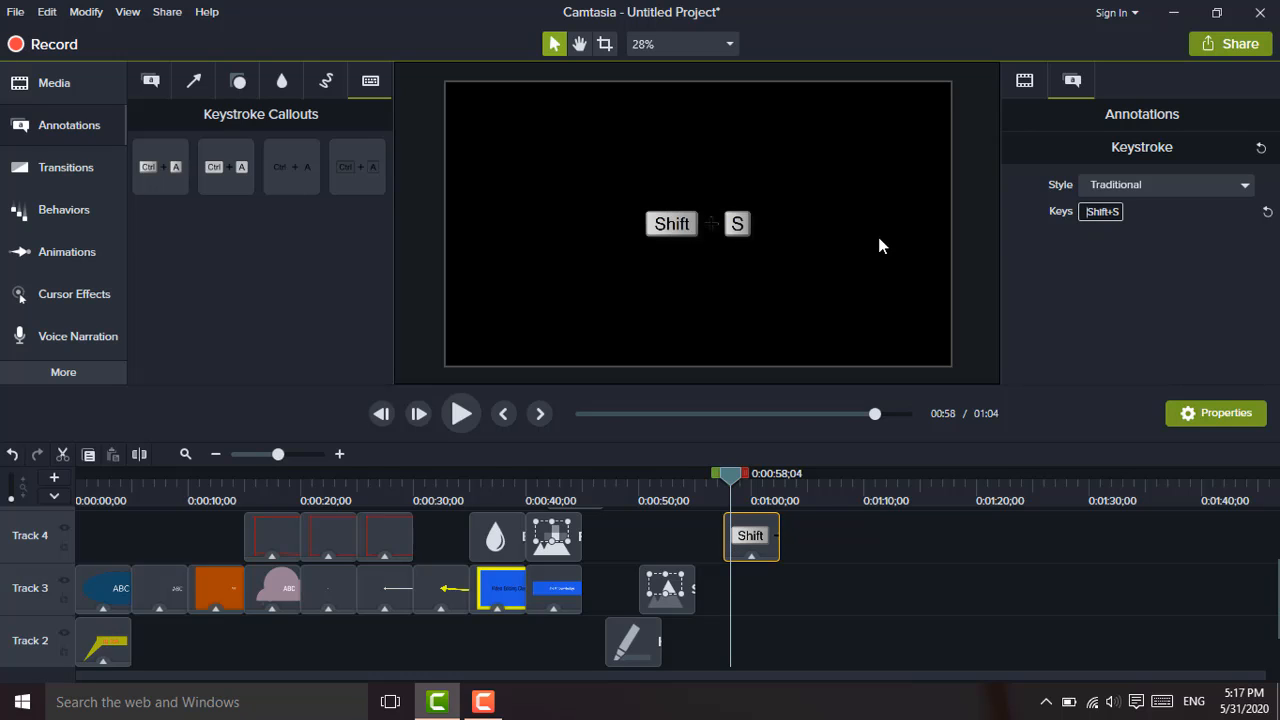
{"action": "left_click", "coordinate": [688, 230]}
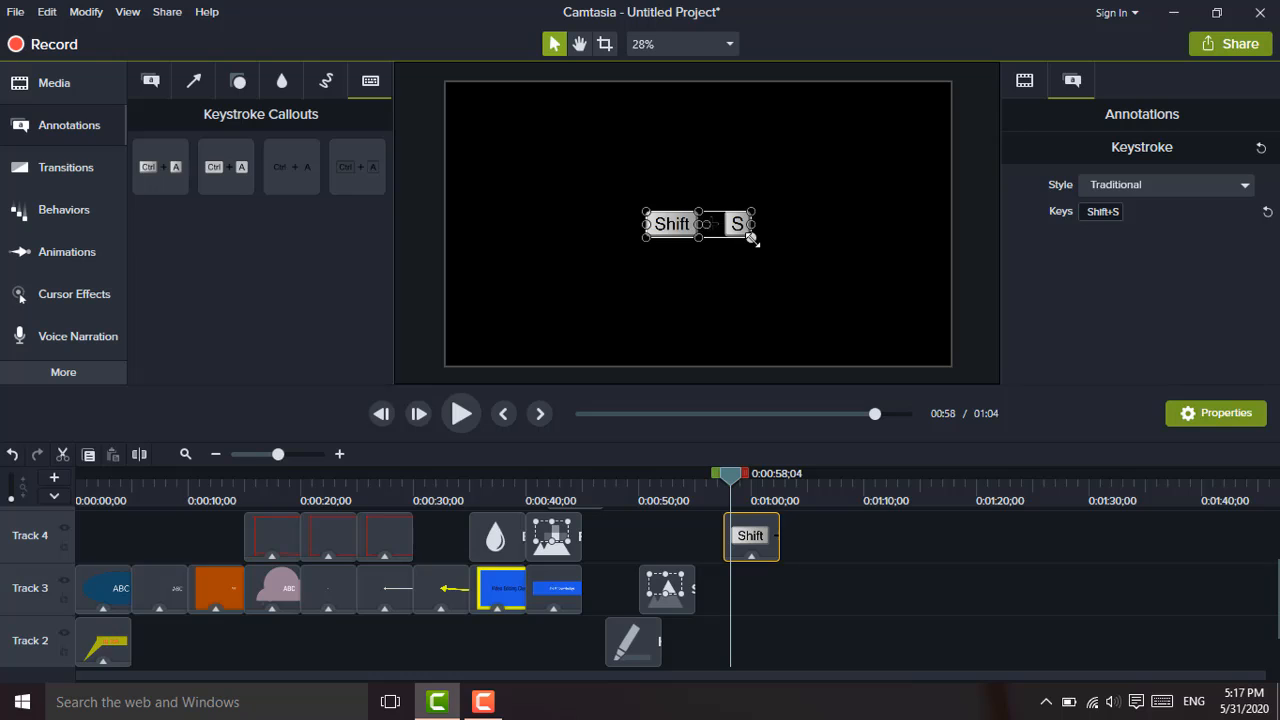
{"action": "left_click_drag", "start_coordinate": [688, 228], "coordinate": [497, 351]}
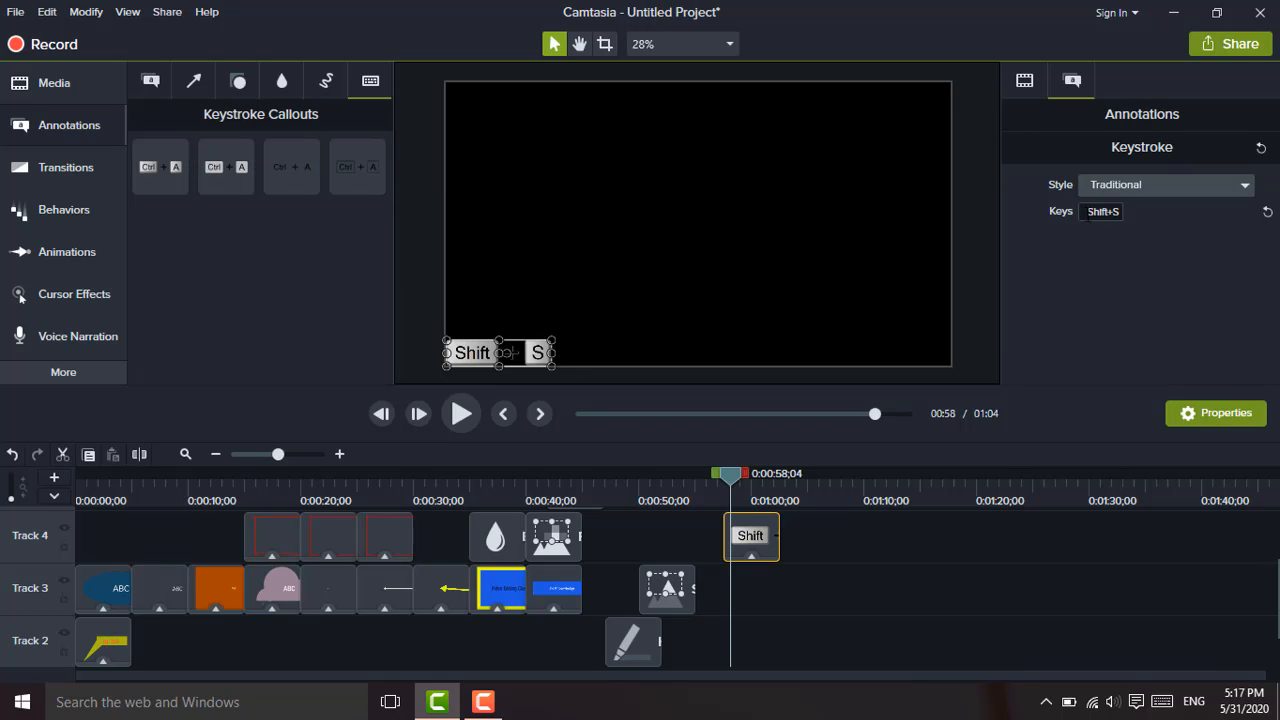
Try the Gray, Clear and Outline styles on the Shift+S keystroke callout and set its style to Gray
{"action": "left_click", "coordinate": [1217, 185]}
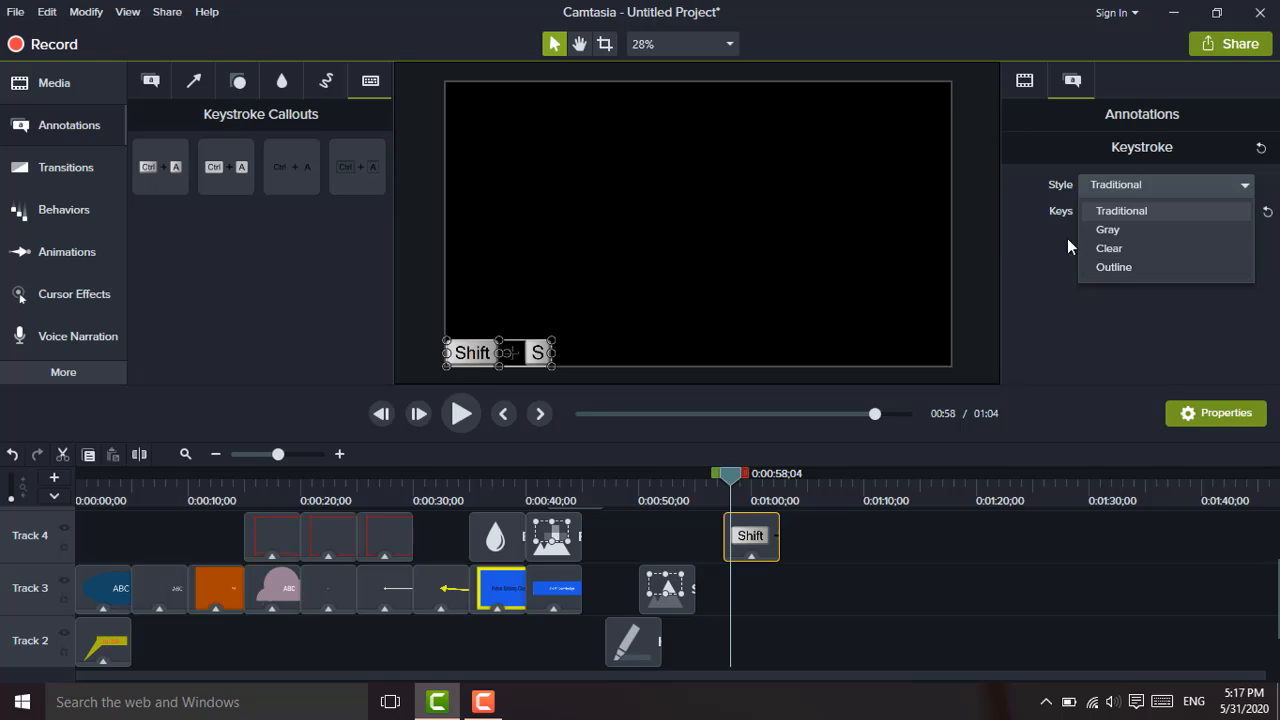
{"action": "left_click", "coordinate": [1107, 230]}
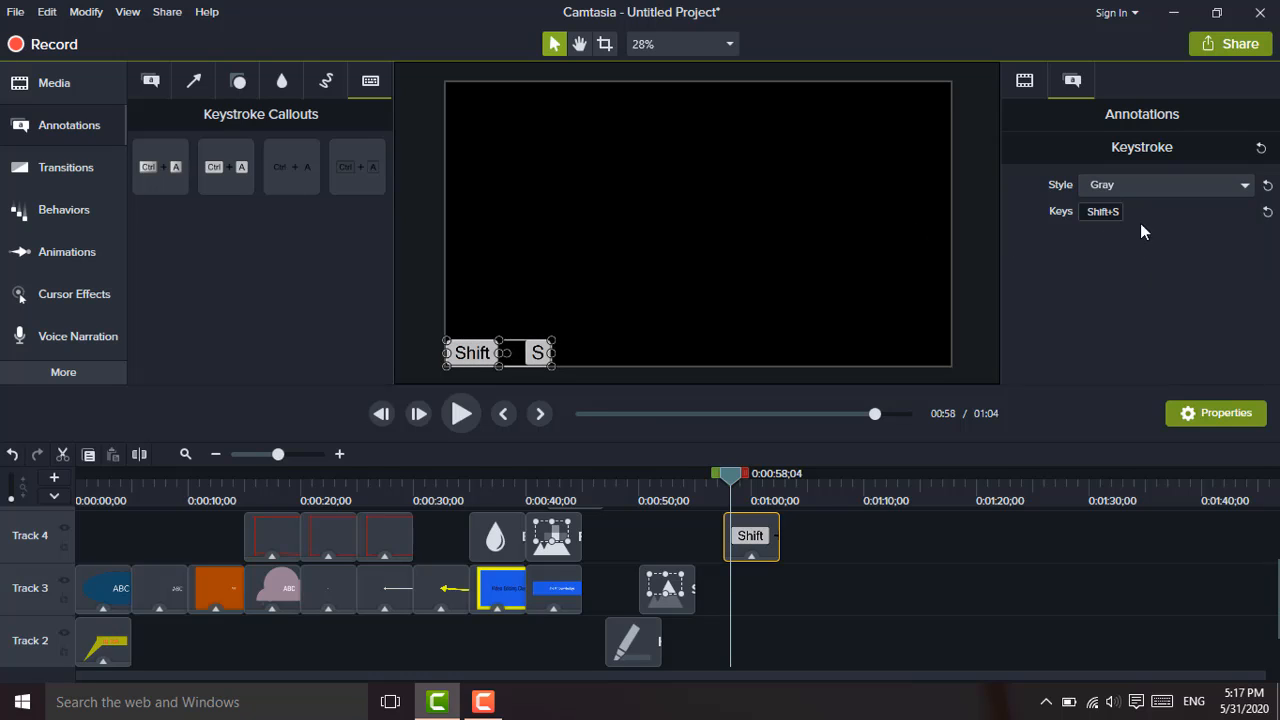
{"action": "left_click", "coordinate": [1166, 184]}
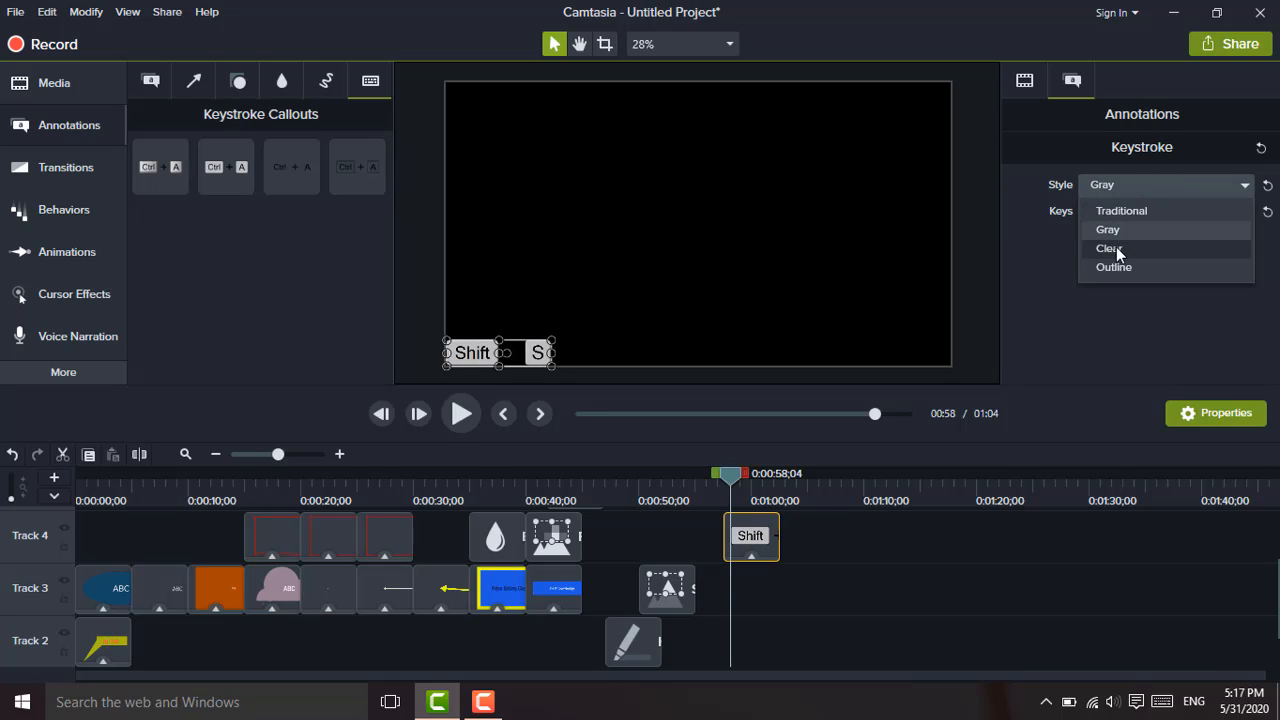
{"action": "left_click", "coordinate": [1116, 247]}
{"action": "left_click", "coordinate": [1138, 184]}
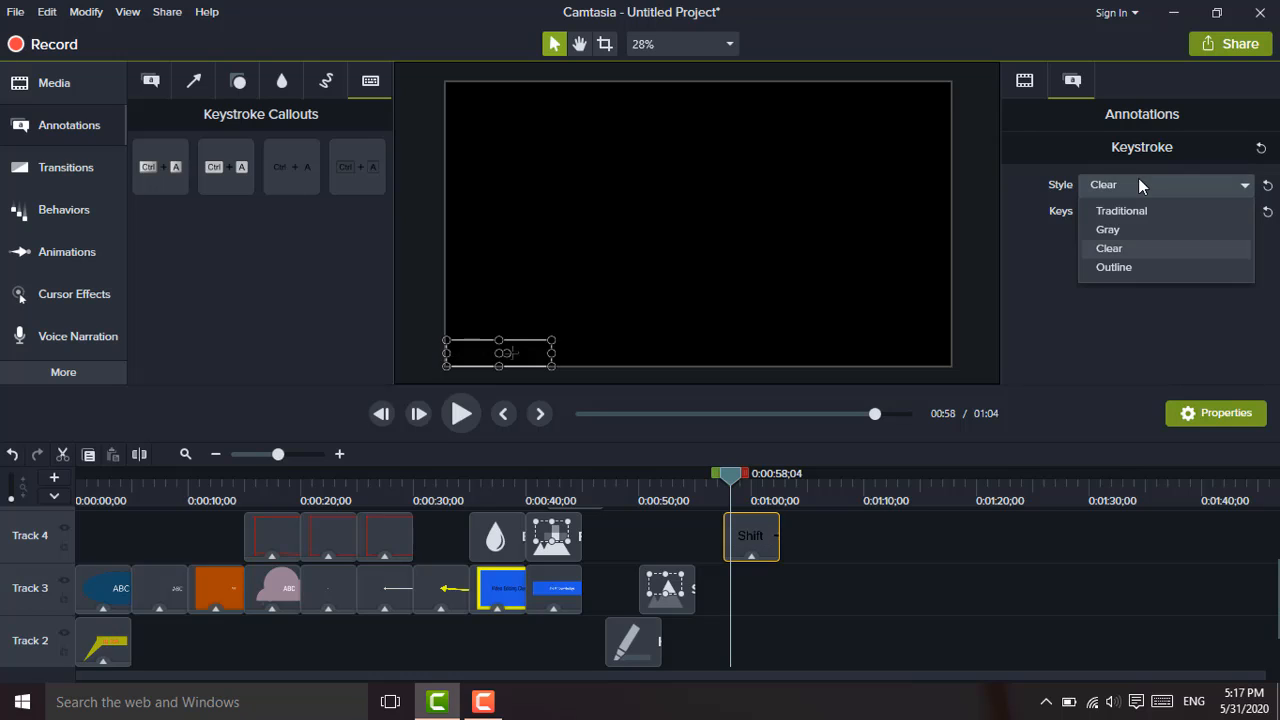
{"action": "left_click", "coordinate": [1097, 271]}
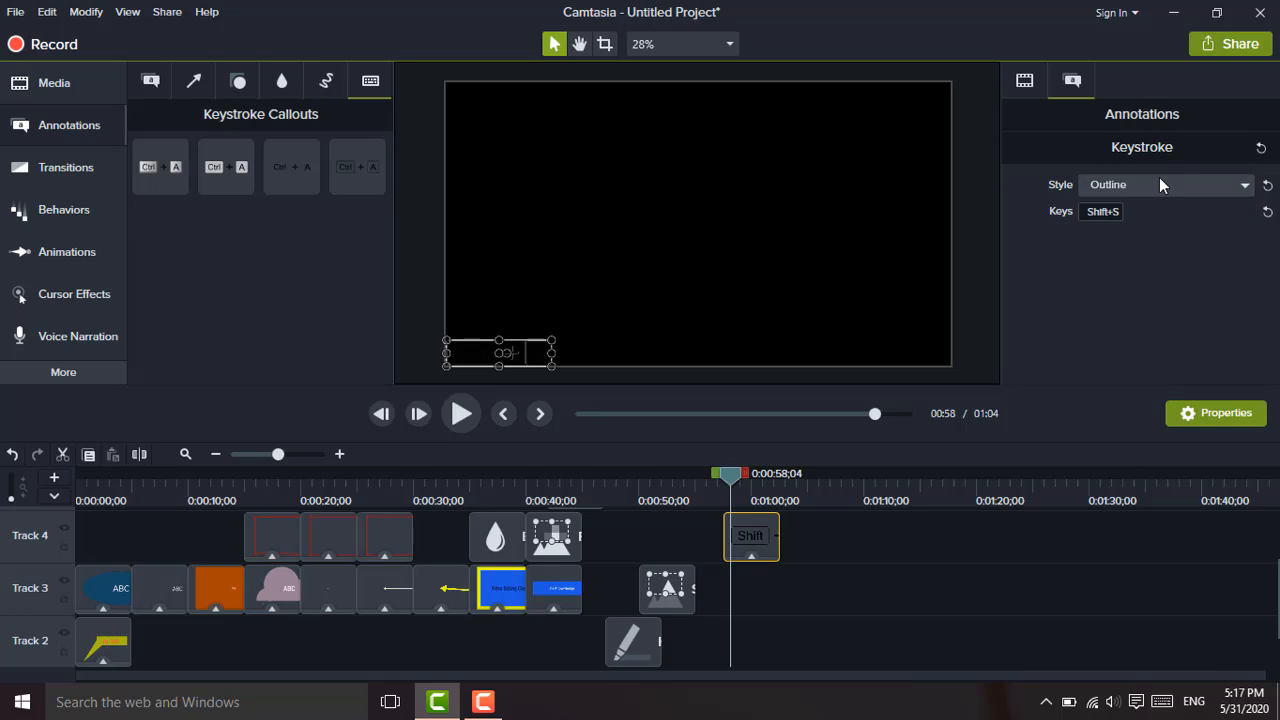
{"action": "left_click", "coordinate": [1159, 181]}
{"action": "left_click", "coordinate": [1114, 228]}
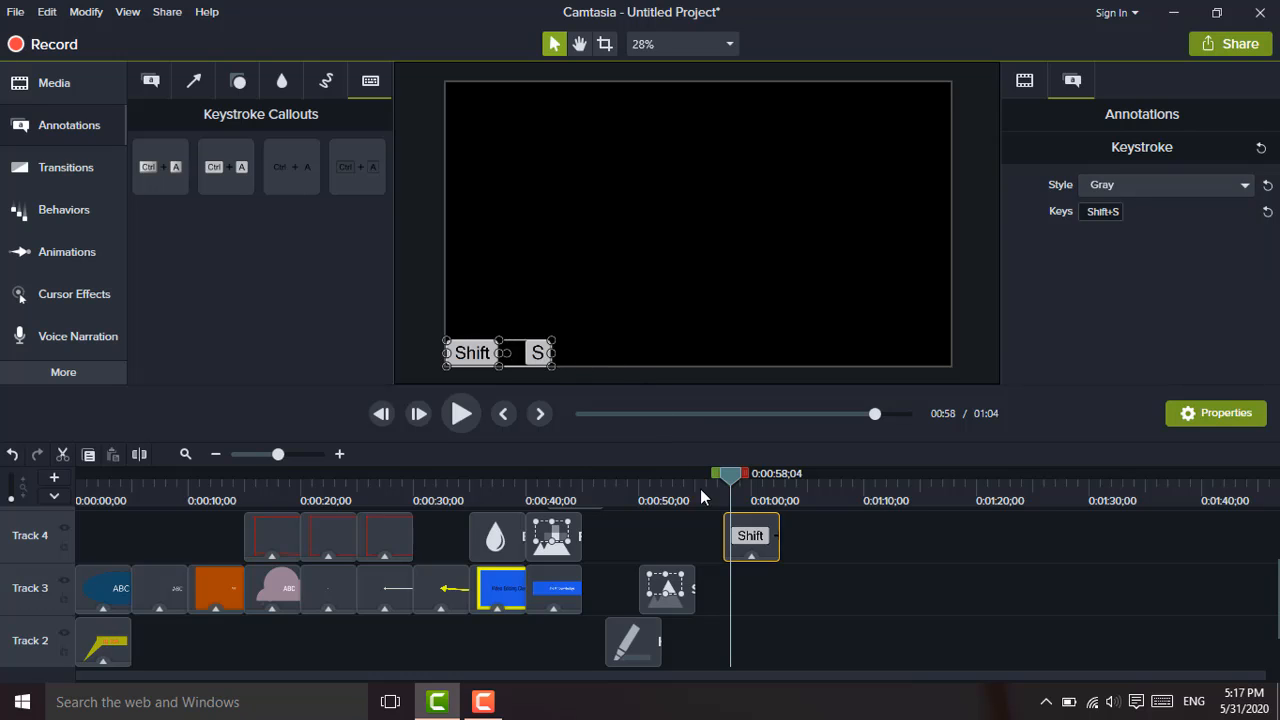
Move the playhead back to about 5 s and examine the available callout designs across all styles in the annotations library
{"action": "left_click_drag", "start_coordinate": [730, 476], "coordinate": [206, 473]}
{"action": "left_click", "coordinate": [136, 484]}
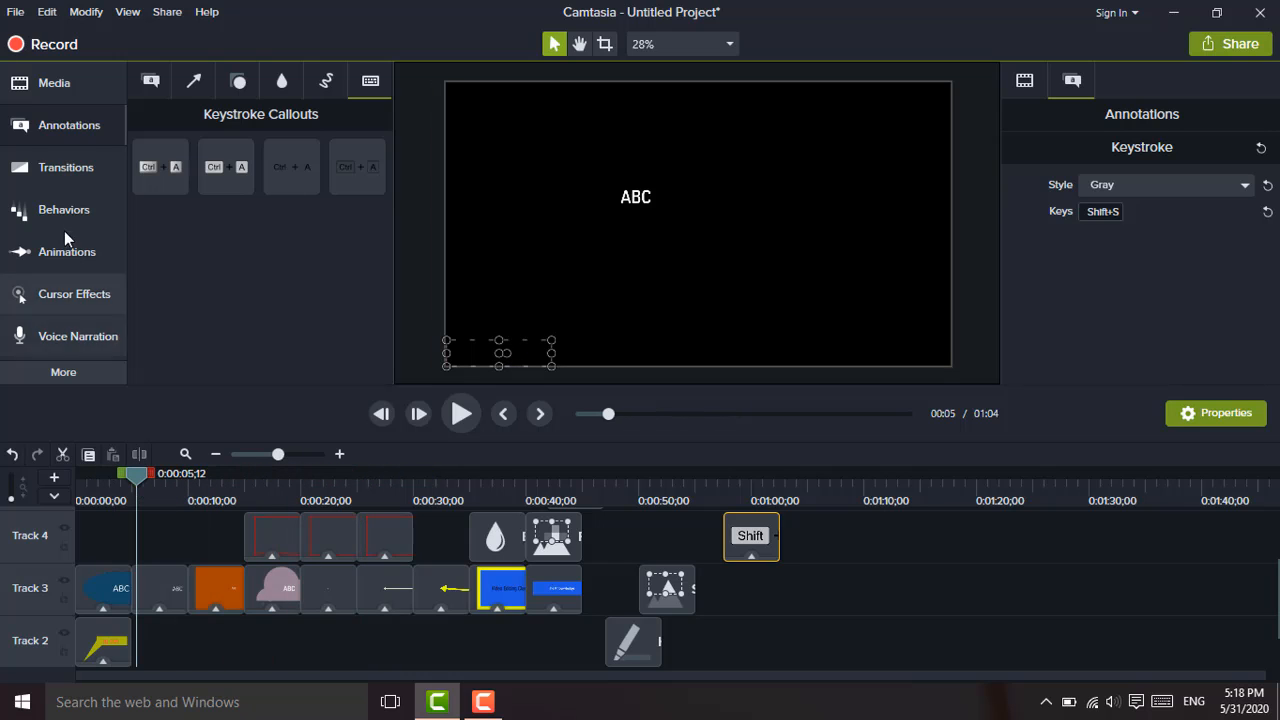
{"action": "left_click", "coordinate": [76, 123]}
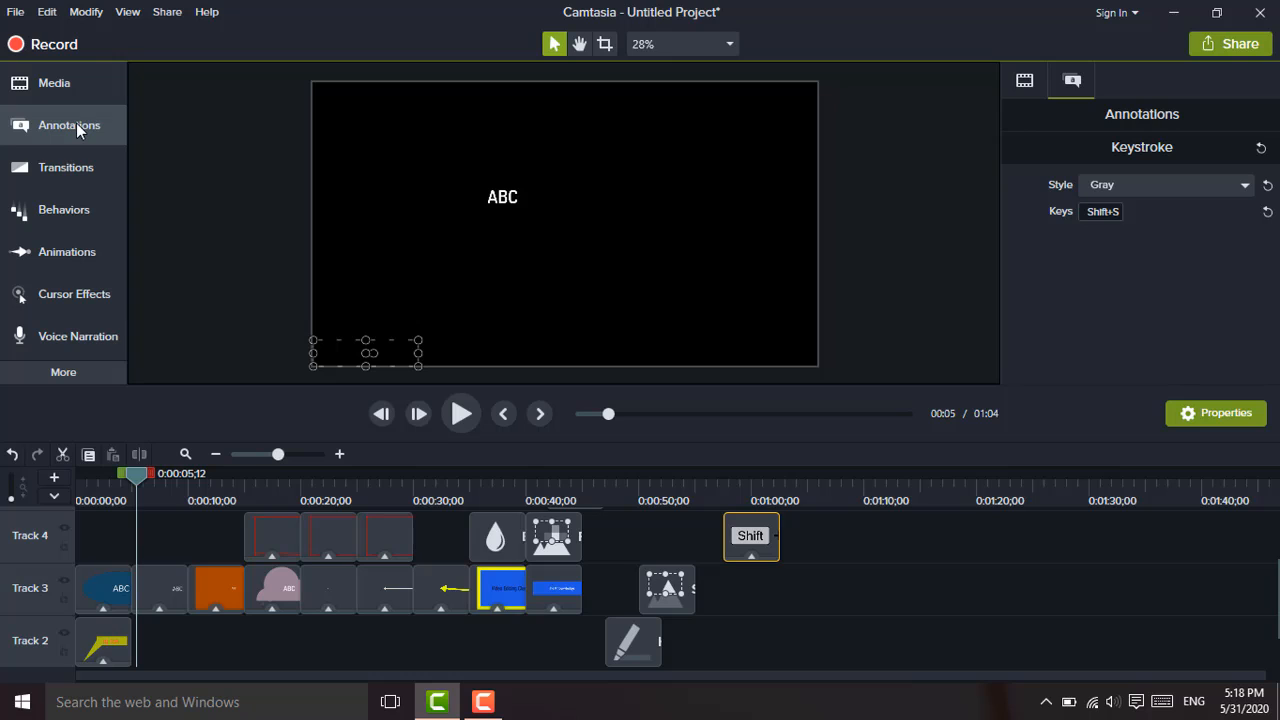
{"action": "left_click", "coordinate": [76, 123]}
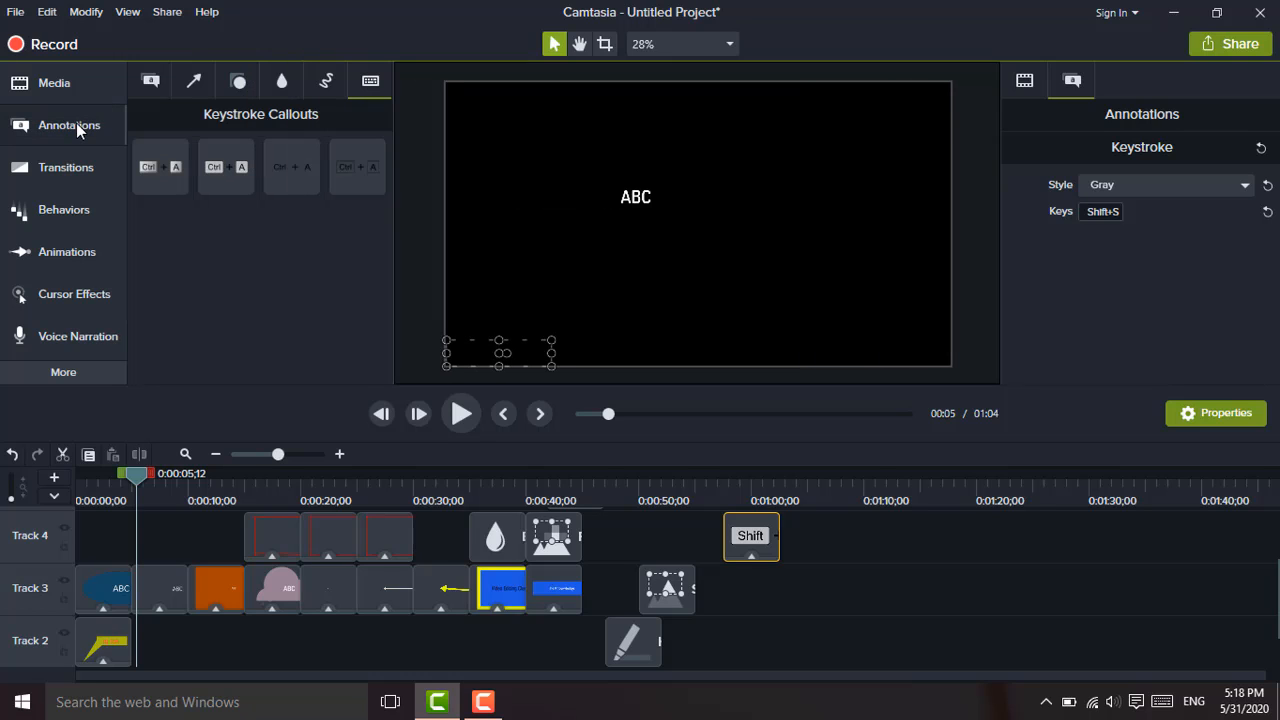
{"action": "left_click", "coordinate": [154, 86]}
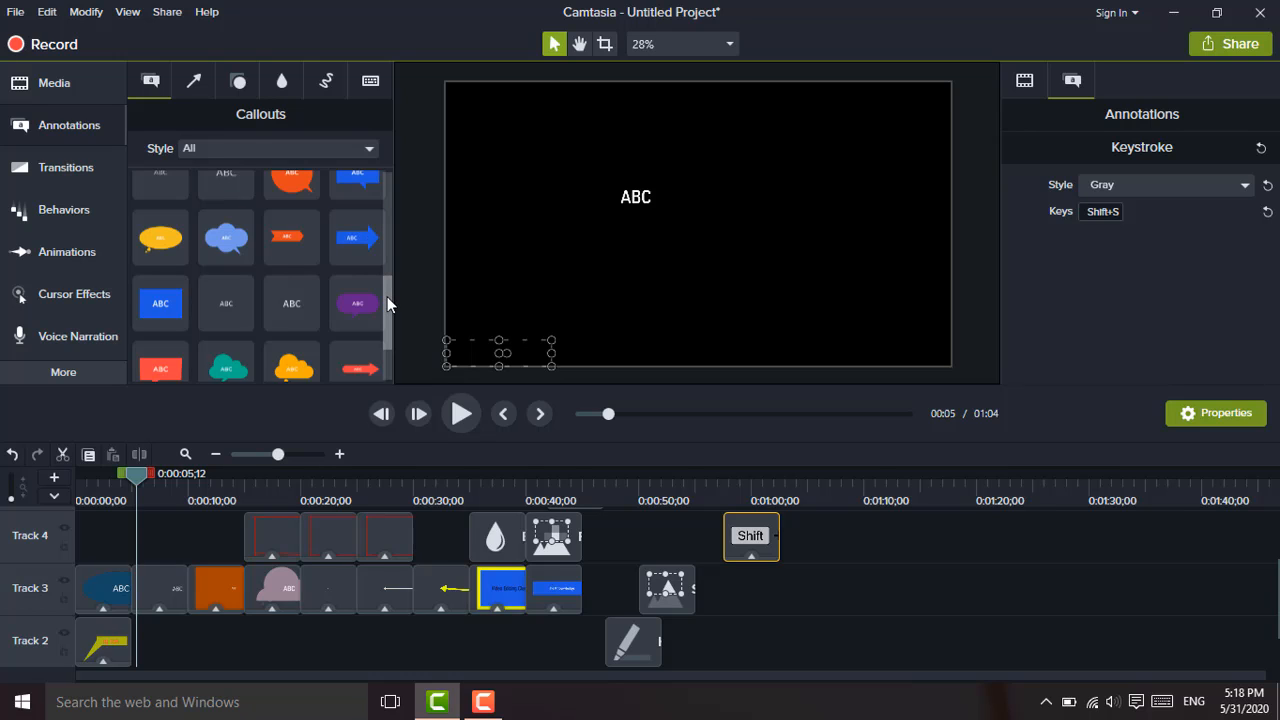
{"action": "scroll", "coordinate": [387, 296], "scroll_direction": "up", "scroll_amount": 3}
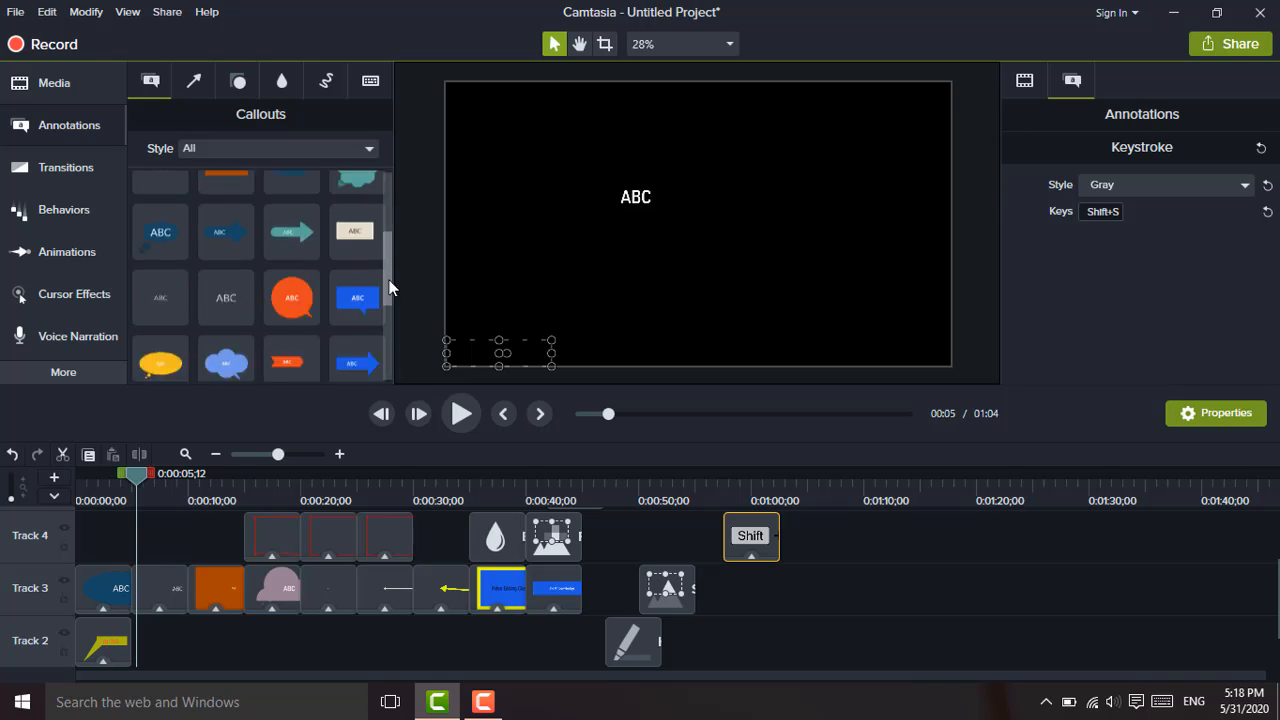
{"action": "scroll", "coordinate": [378, 309], "scroll_direction": "down", "scroll_amount": 3}
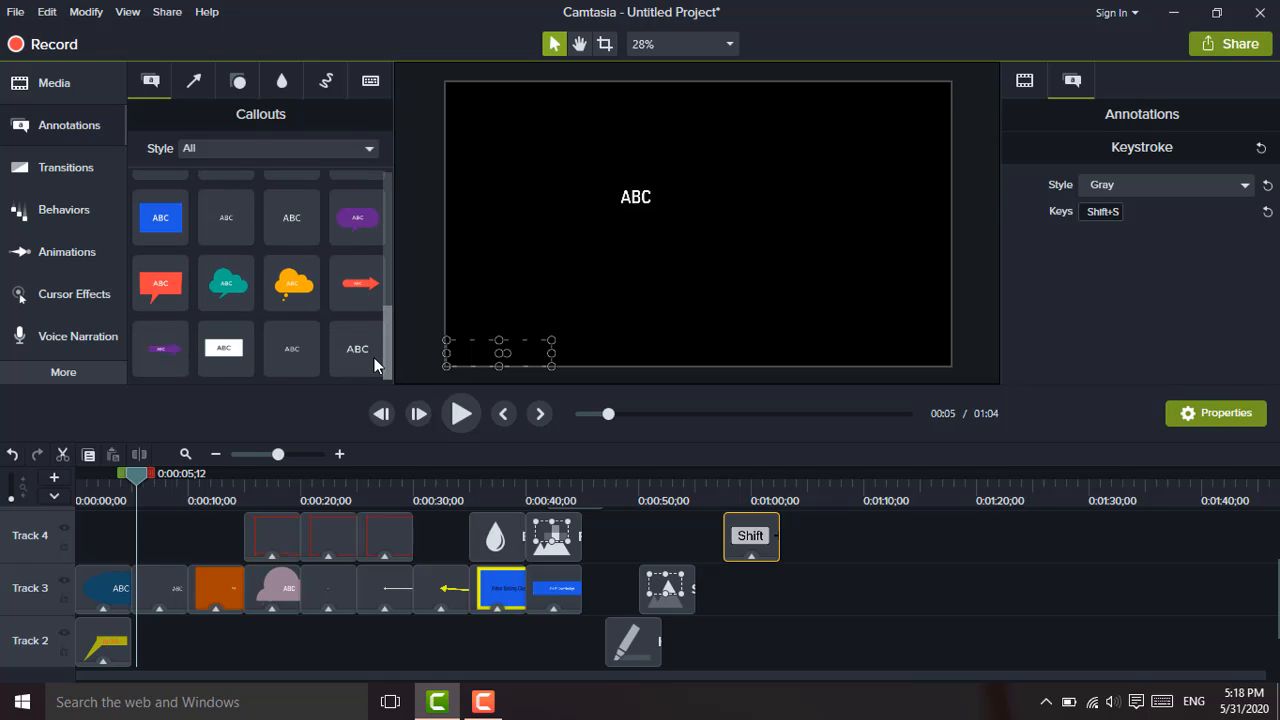
{"action": "scroll", "coordinate": [379, 300], "scroll_direction": "up", "scroll_amount": 2}
{"action": "scroll", "coordinate": [380, 324], "scroll_direction": "down", "scroll_amount": 1}
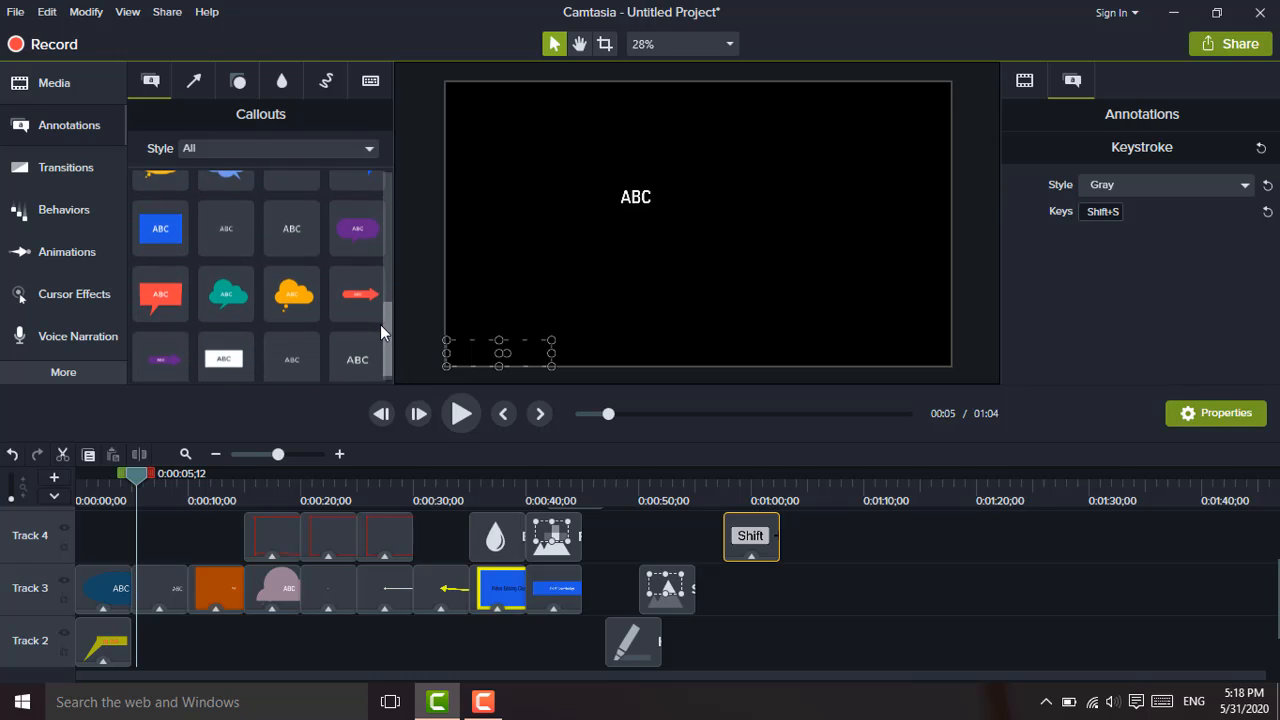